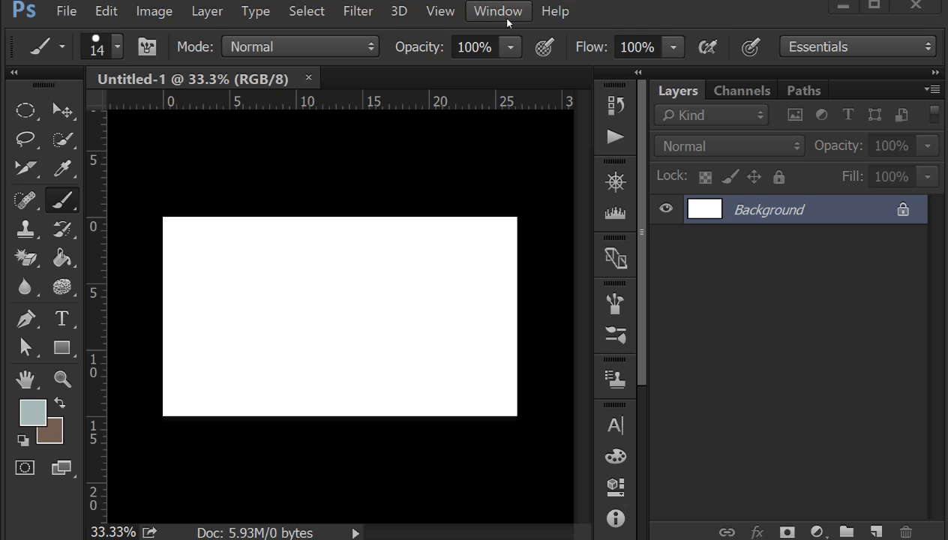
- Show the Layer Comps panel and move it clear of the canvas
click(499, 12)
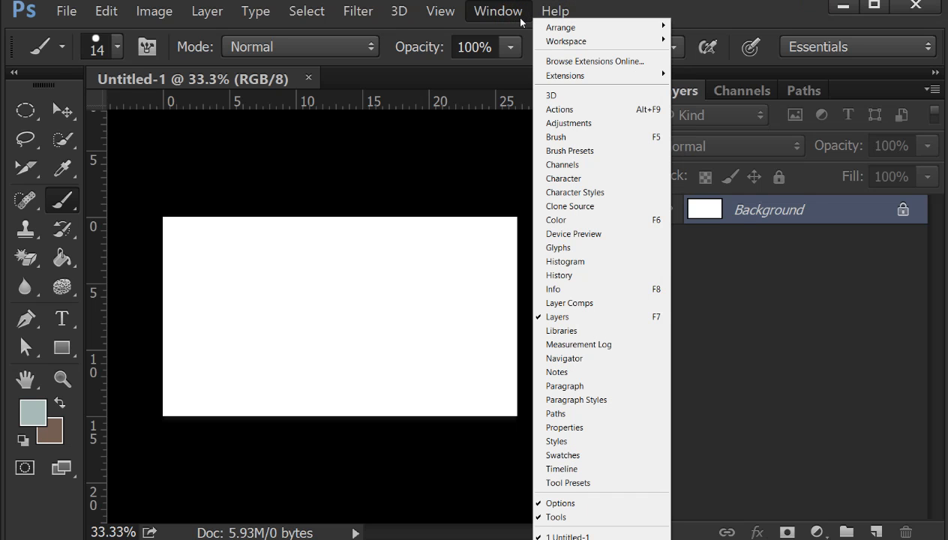
click(582, 309)
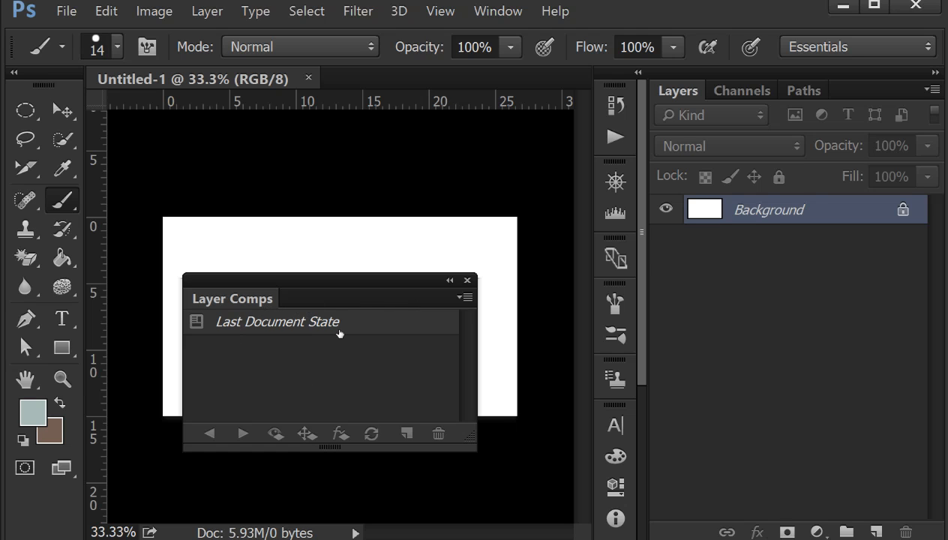
drag(377, 285, 363, 212)
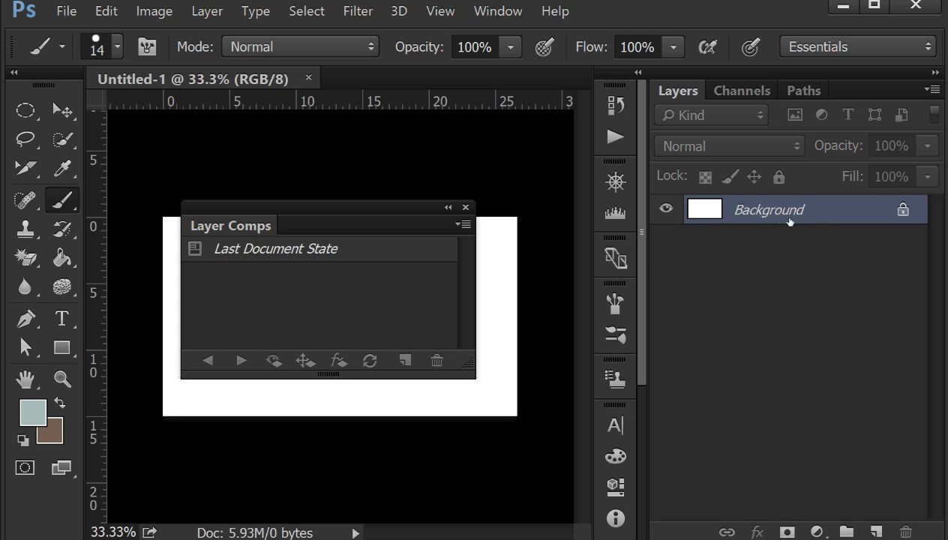
drag(279, 216, 535, 404)
- Add a horizontal website-address text line in the upper part of the canvas and set its size to 106 pt
drag(62, 318, 129, 309)
click(237, 287)
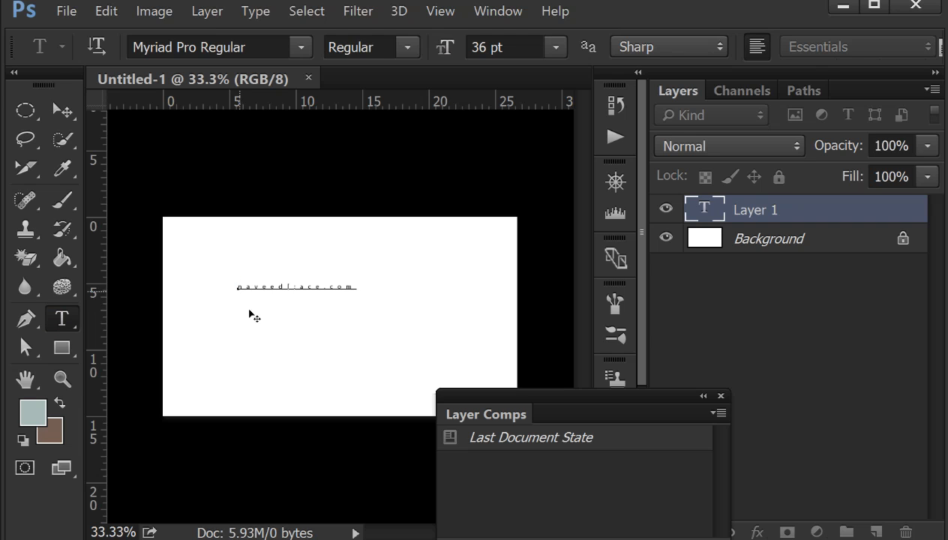
drag(444, 47, 450, 46)
drag(359, 284, 178, 284)
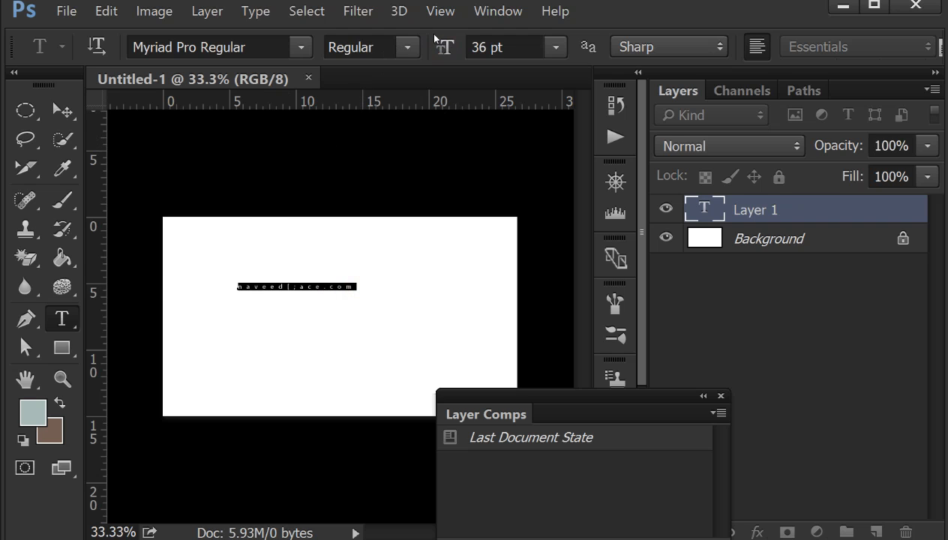
drag(444, 47, 522, 44)
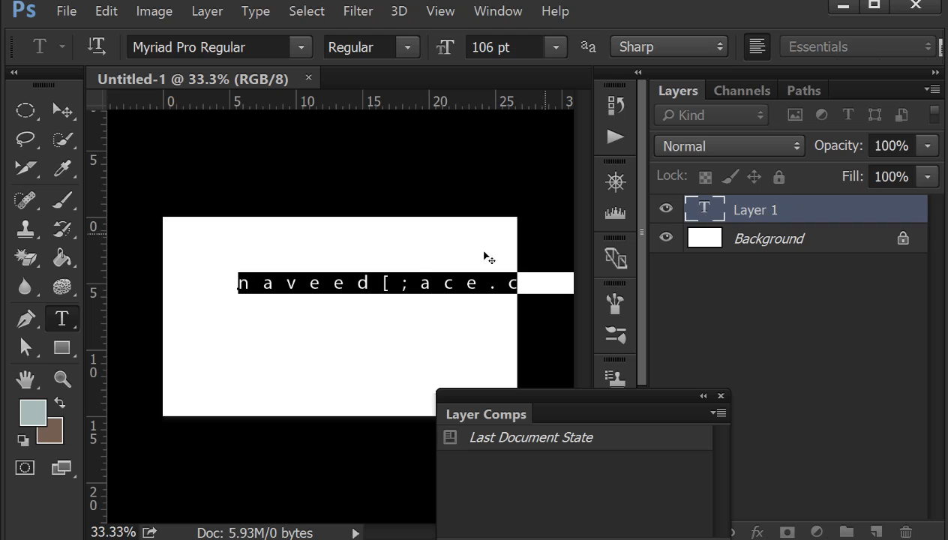
- Draw a black rectangle about 1482 by 228 px below the text line with the Rectangle tool
click(62, 347)
click(63, 348)
click(122, 346)
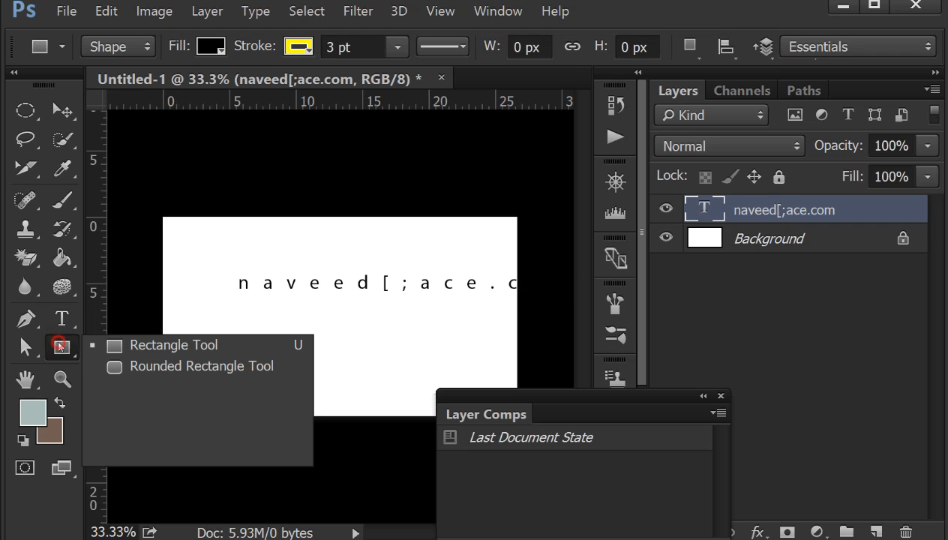
drag(228, 312, 496, 356)
click(551, 275)
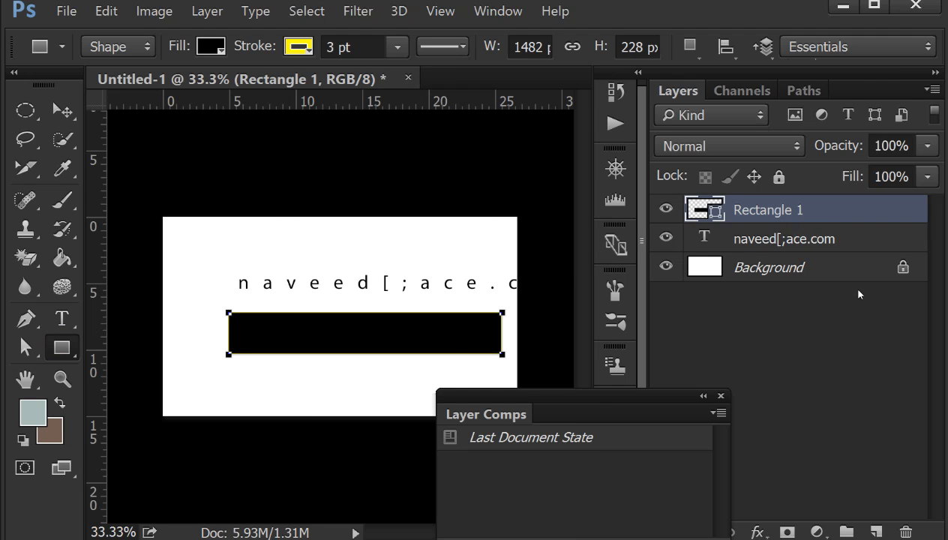
- Hide the website-address text layer and start a new horizontal text line above the rectangle in Maiandra GD Regular
click(666, 238)
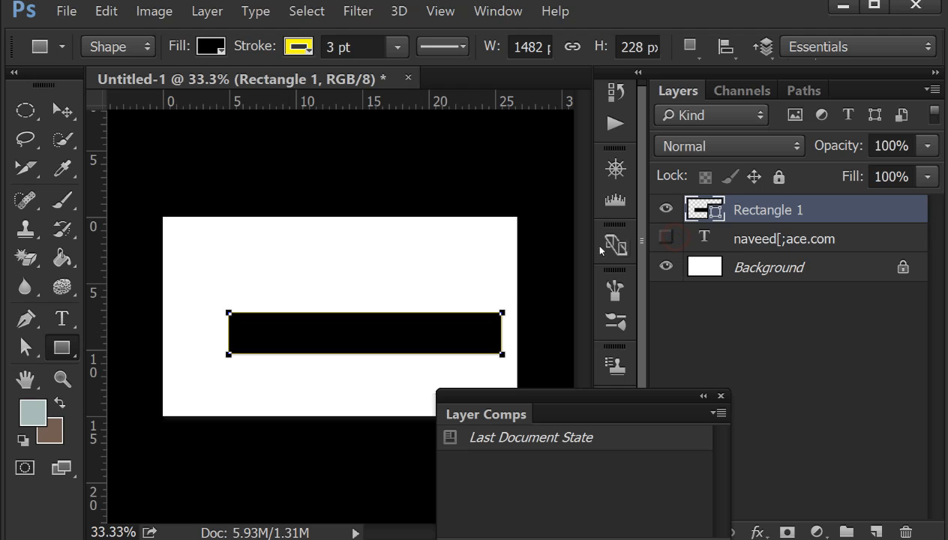
click(62, 318)
click(112, 316)
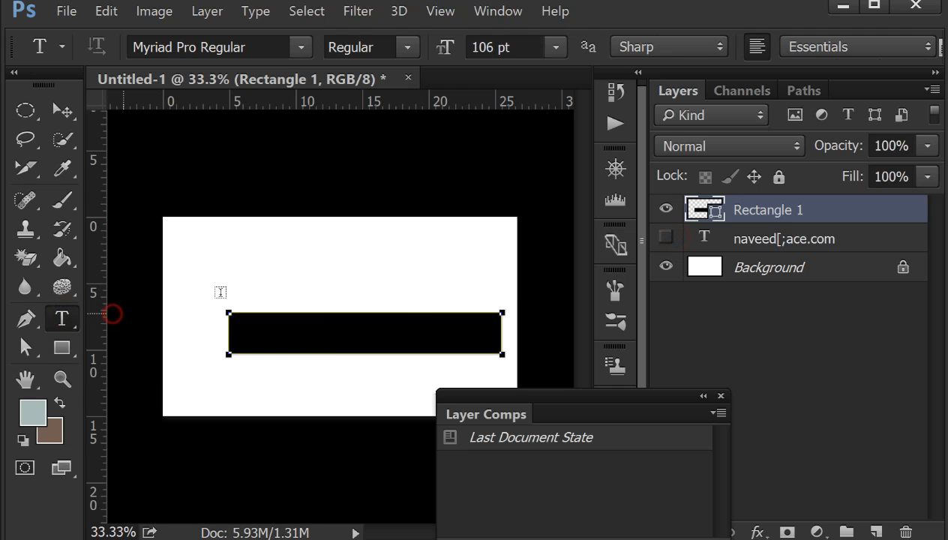
click(229, 283)
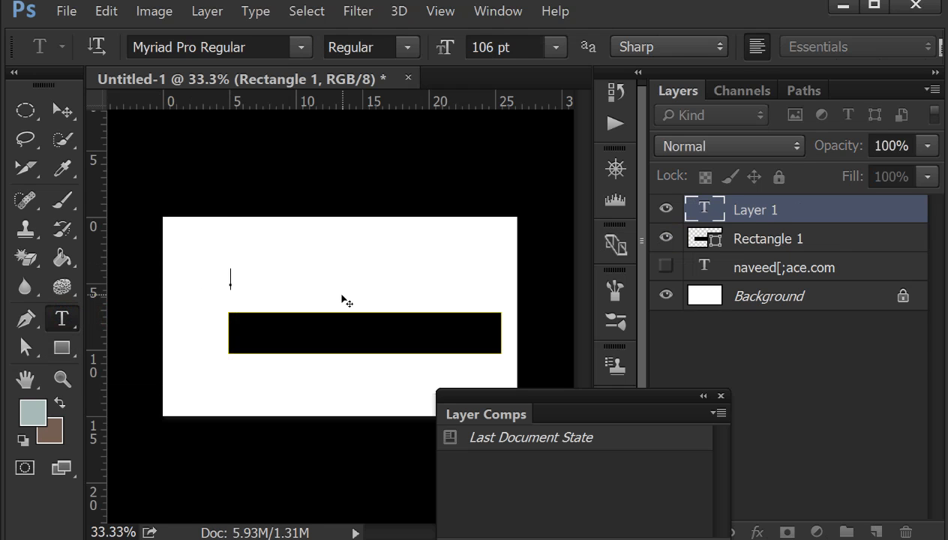
click(301, 47)
scroll(179, 120, up, 3)
click(225, 68)
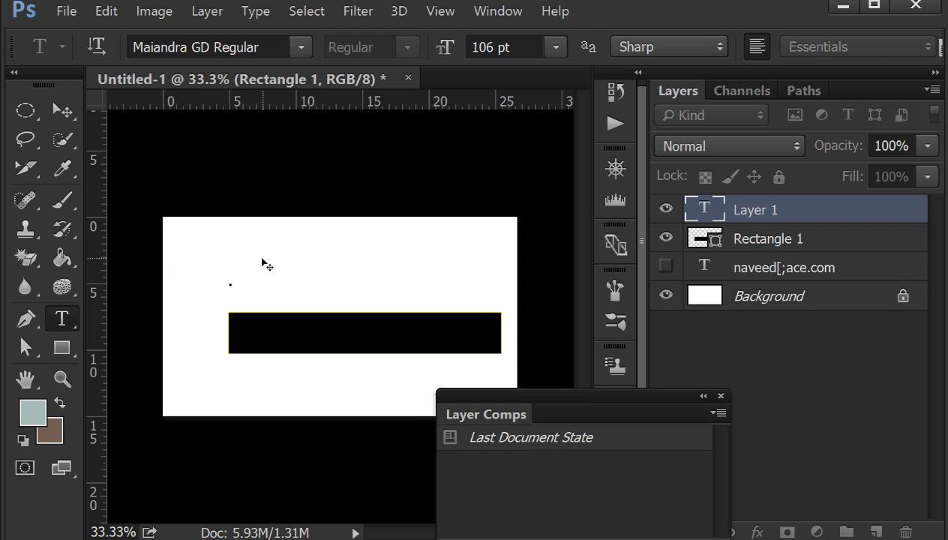
- Enter "Thanks" as the new text above the rectangle and commit the text layer
text(na)
key(BackSpace)
key(BackSpace)
text(Sir La)
key(BackSpace)
key(BackSpace)
key(BackSpace)
key(Left)
key(Left)
key(BackSpace)
text(A)
key(BackSpace)
text(Thanks)
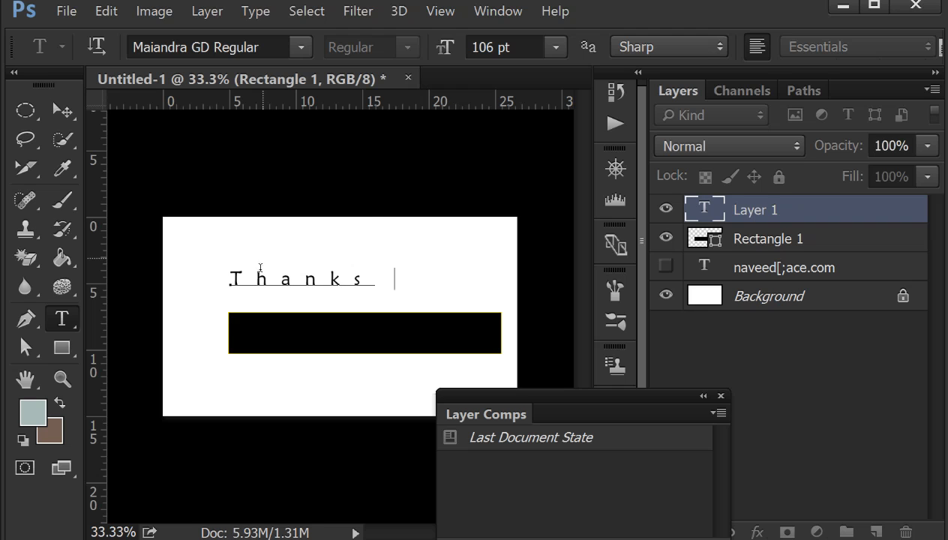
click(367, 199)
drag(597, 393, 578, 394)
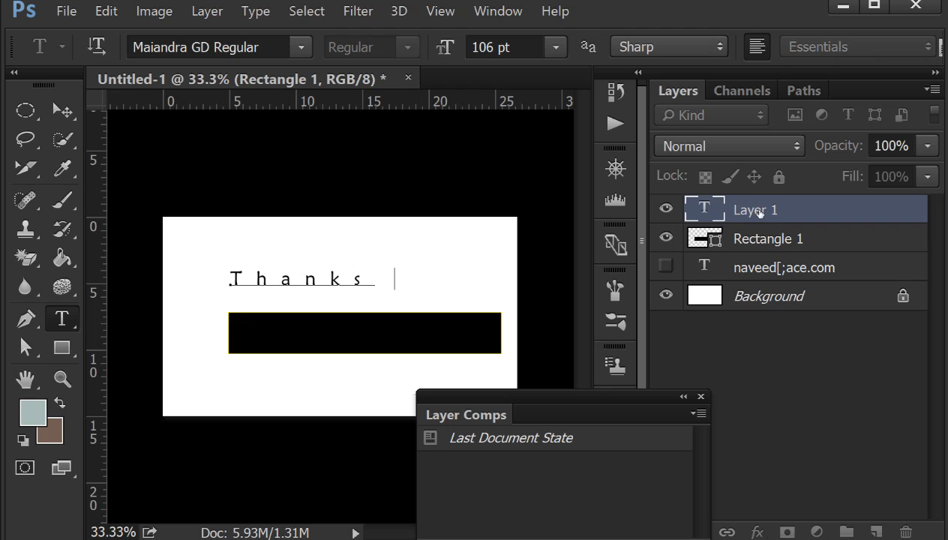
click(756, 238)
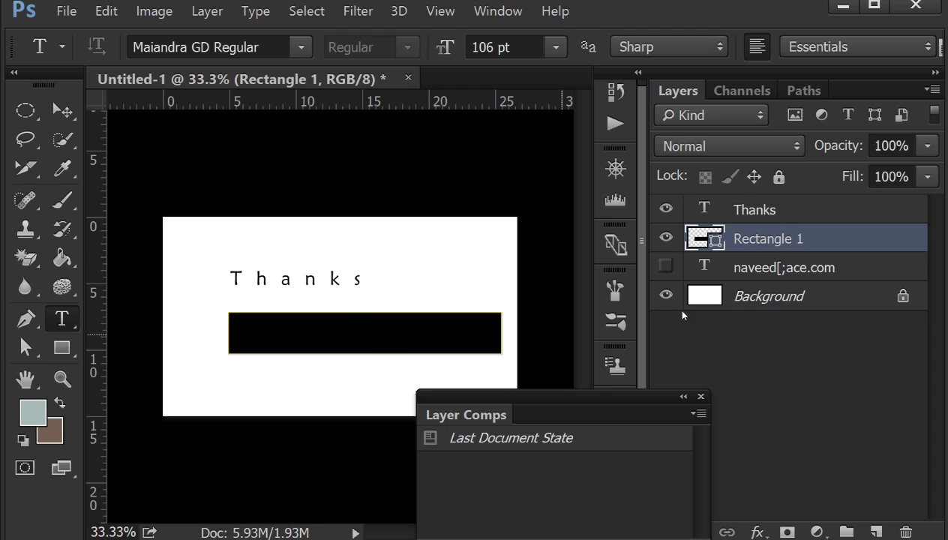
- Hide the Thanks layer, show the website-address text layer and delete everything after the first name in it
click(762, 266)
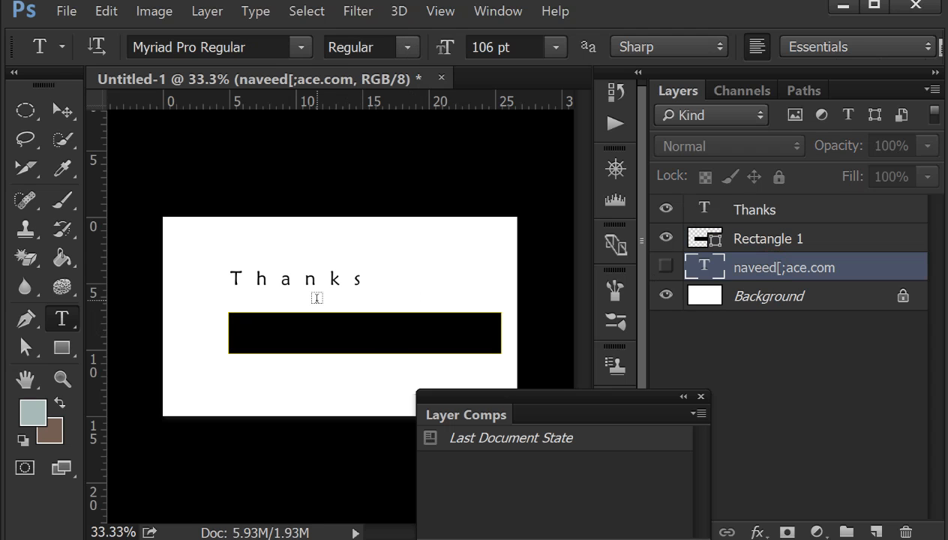
click(665, 209)
click(666, 267)
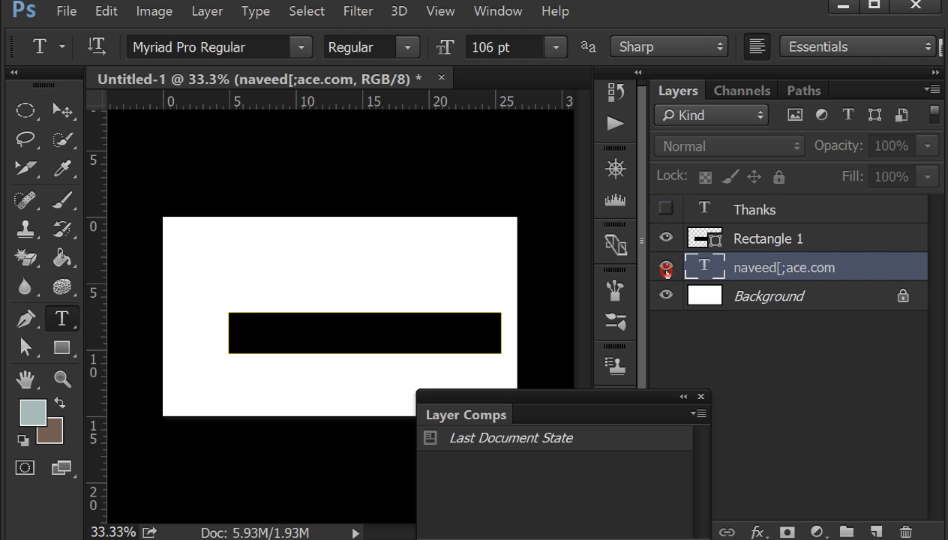
drag(381, 284, 572, 282)
key(BackSpace)
click(741, 229)
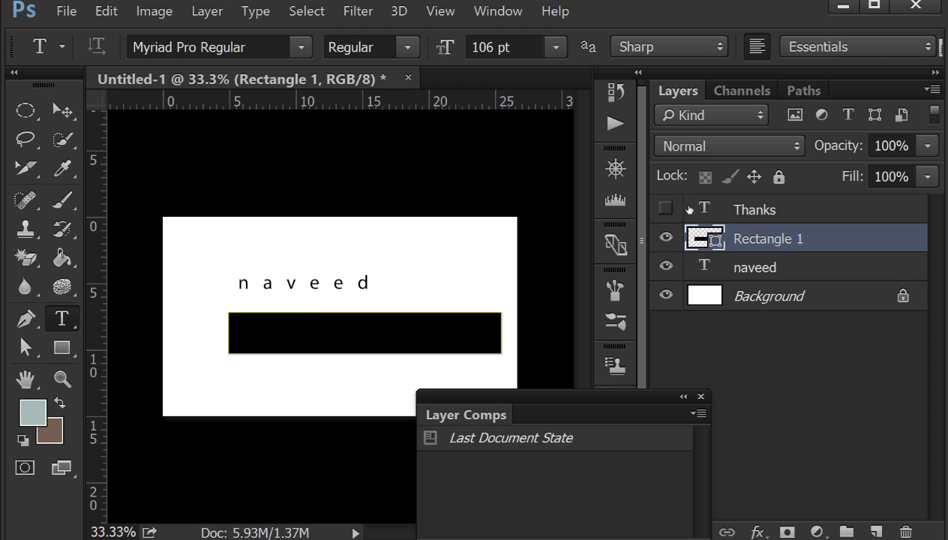
- Create a layer comp named Layer Comp 1 that stores visibility, position and appearance, with an empty comment
drag(571, 395, 465, 368)
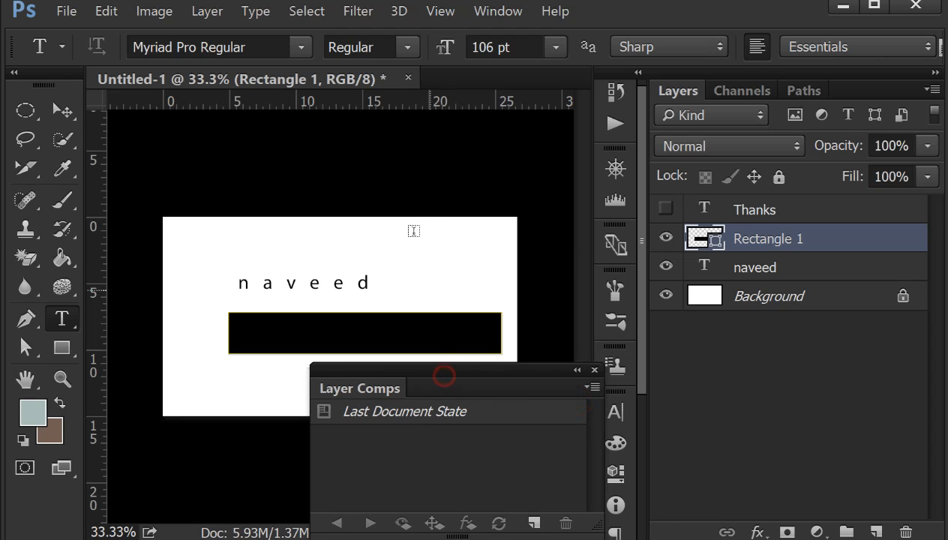
drag(462, 379, 442, 357)
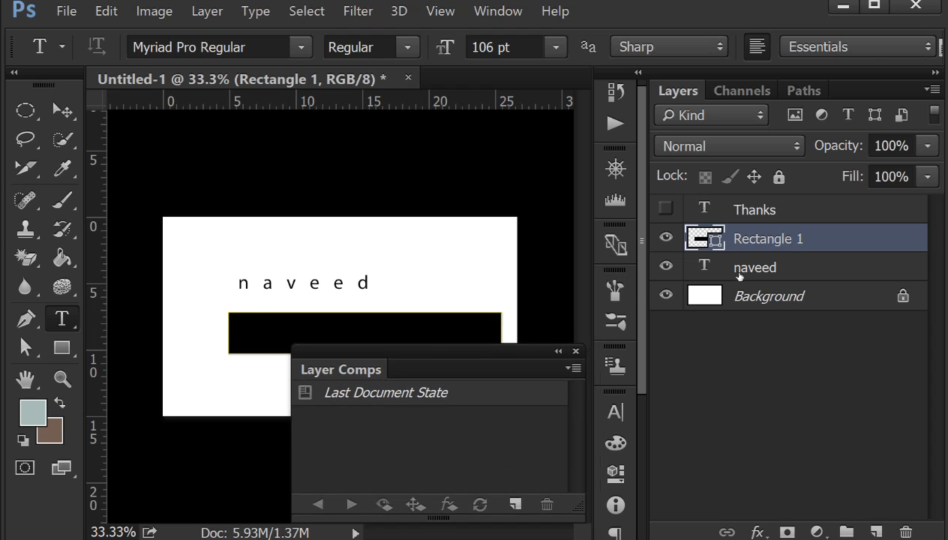
drag(477, 366, 453, 282)
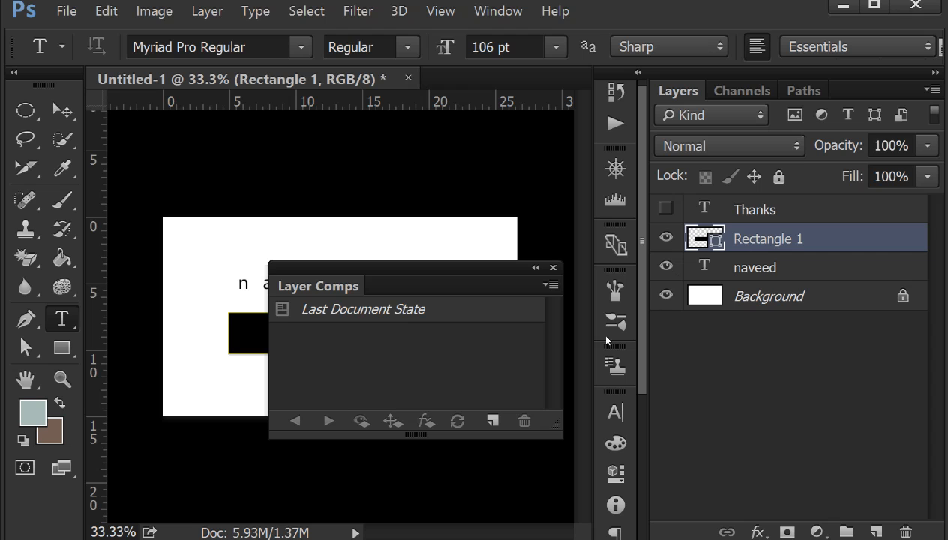
click(495, 421)
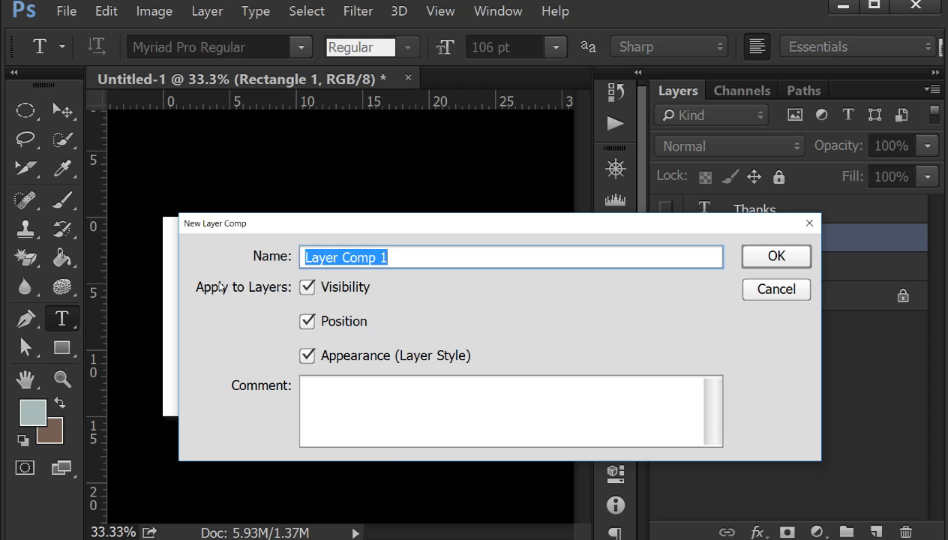
click(428, 258)
double_click(420, 258)
click(425, 382)
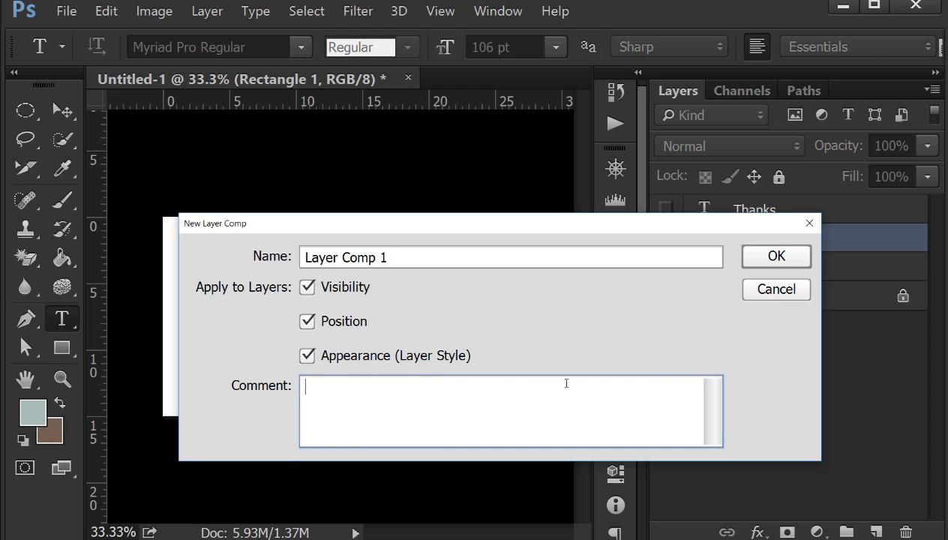
click(779, 255)
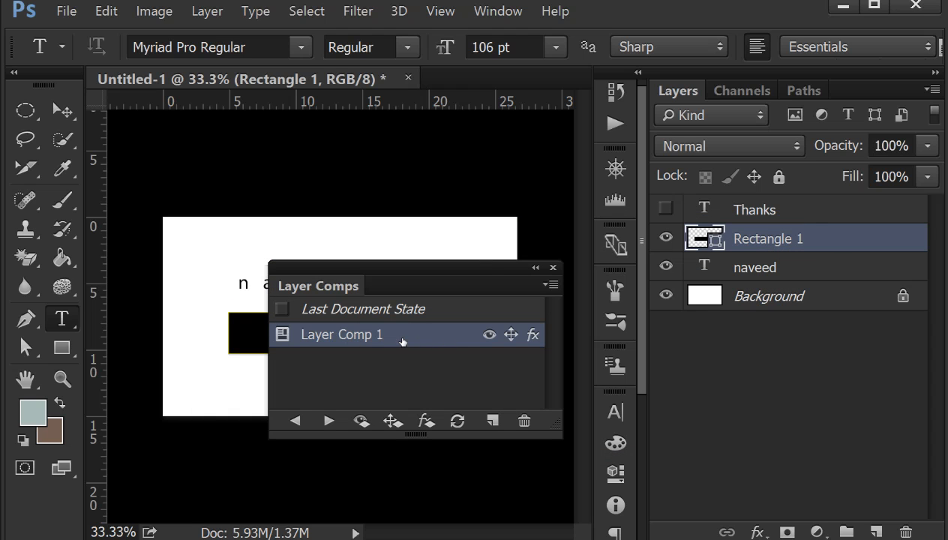
- Hide the first-name text layer, show the Thanks layer and save this arrangement as Layer Comp 2
drag(480, 273, 479, 347)
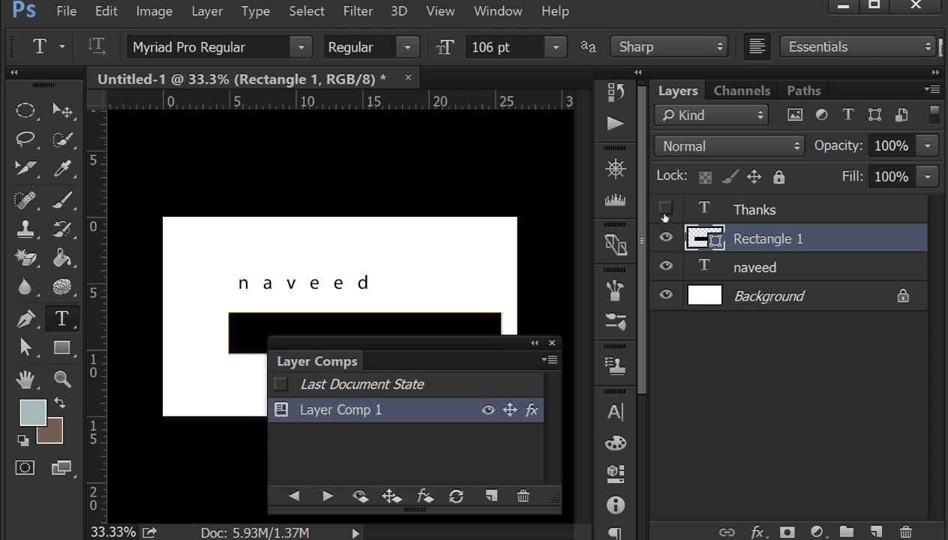
click(665, 266)
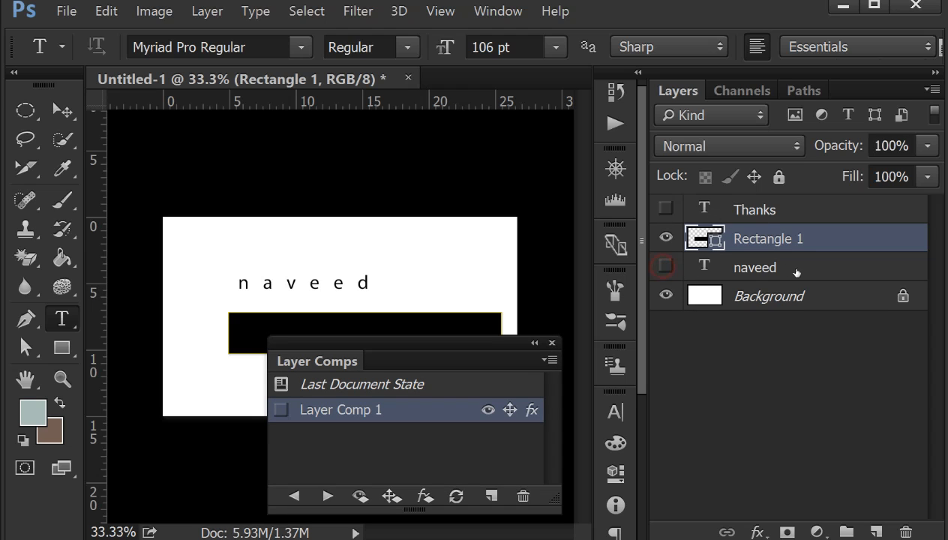
click(666, 209)
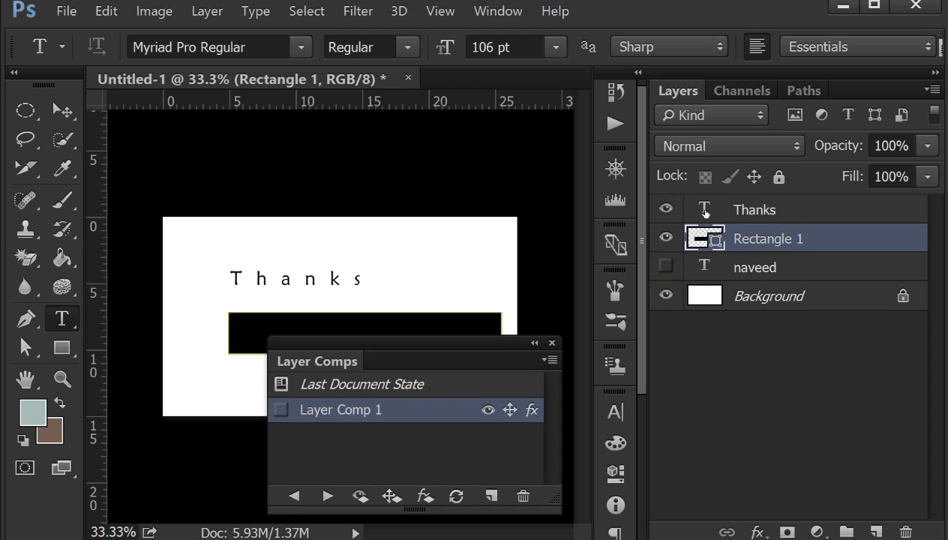
drag(391, 365, 427, 340)
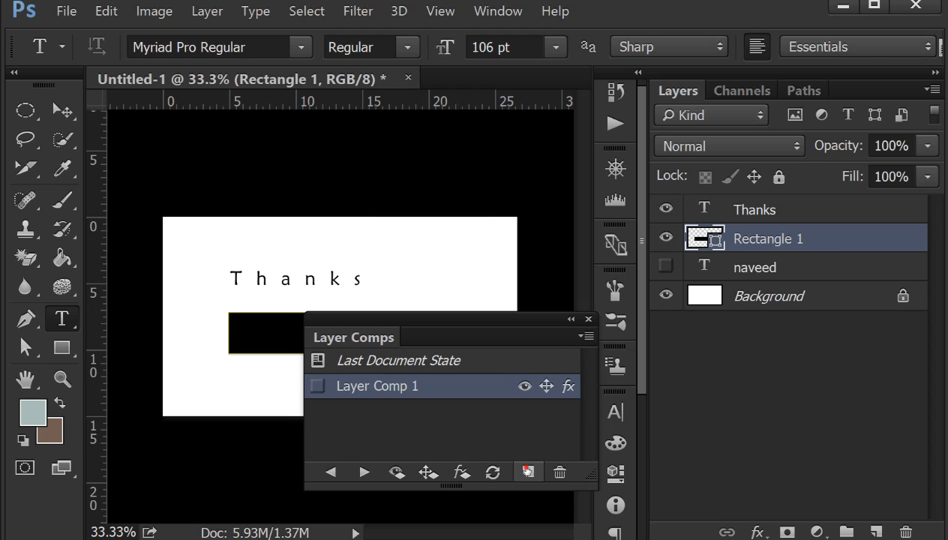
click(528, 471)
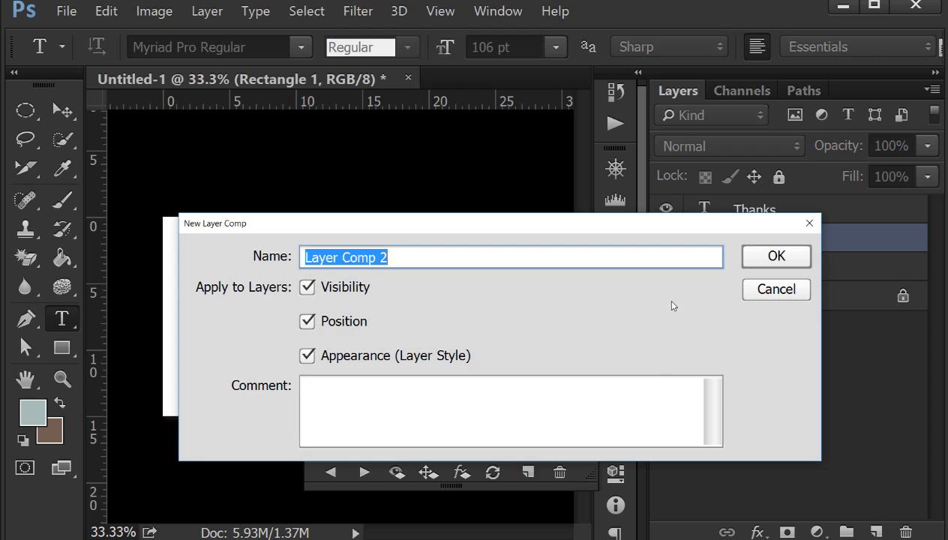
click(777, 257)
- Apply Layer Comp 1 and then Layer Comp 2 to compare the two saved arrangements
drag(493, 344, 765, 223)
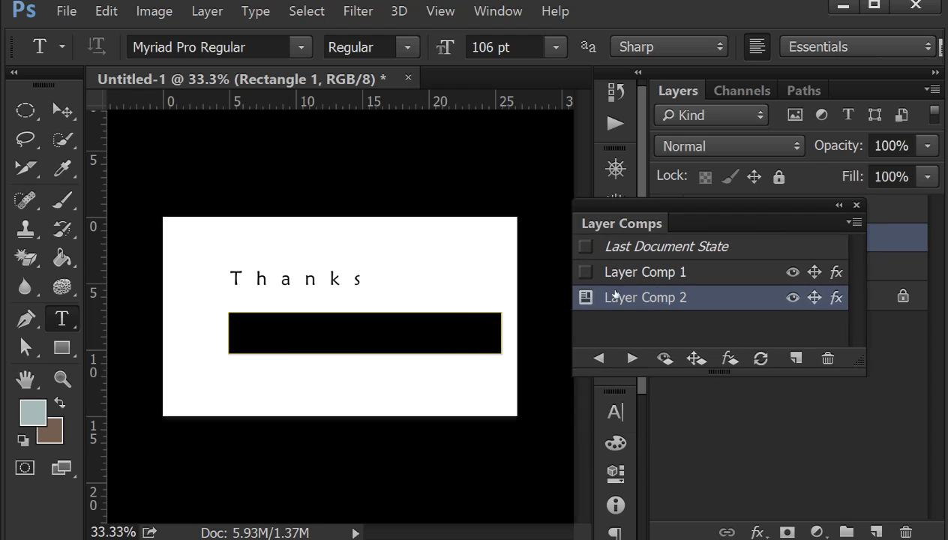
click(585, 273)
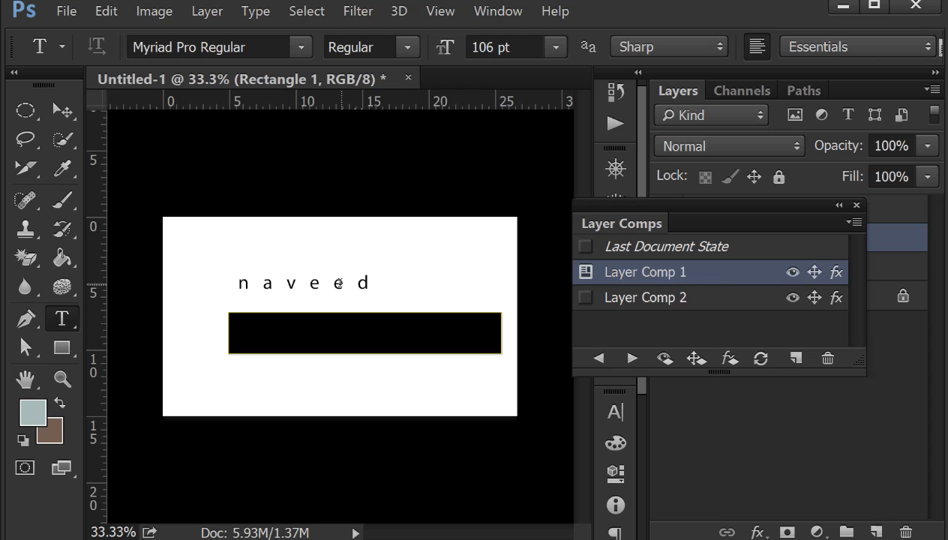
drag(730, 231, 549, 340)
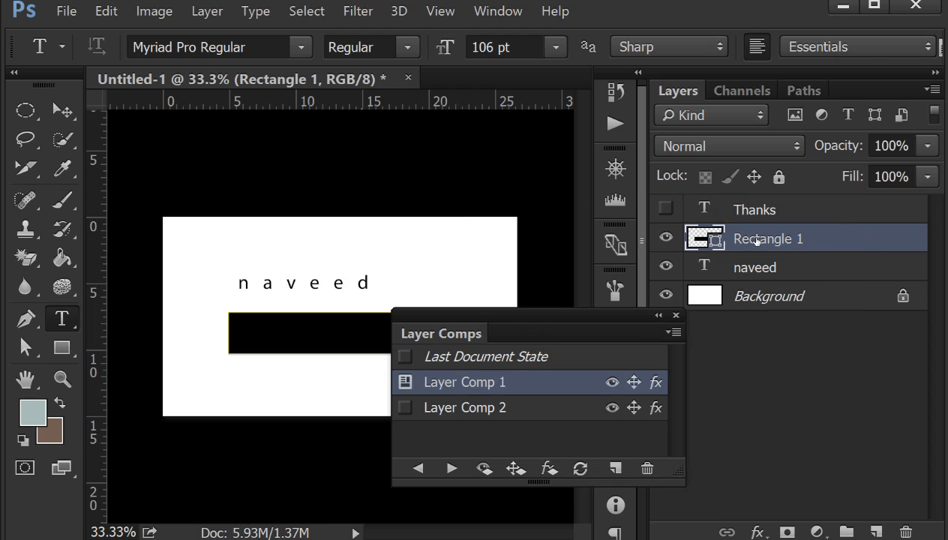
click(440, 411)
click(405, 408)
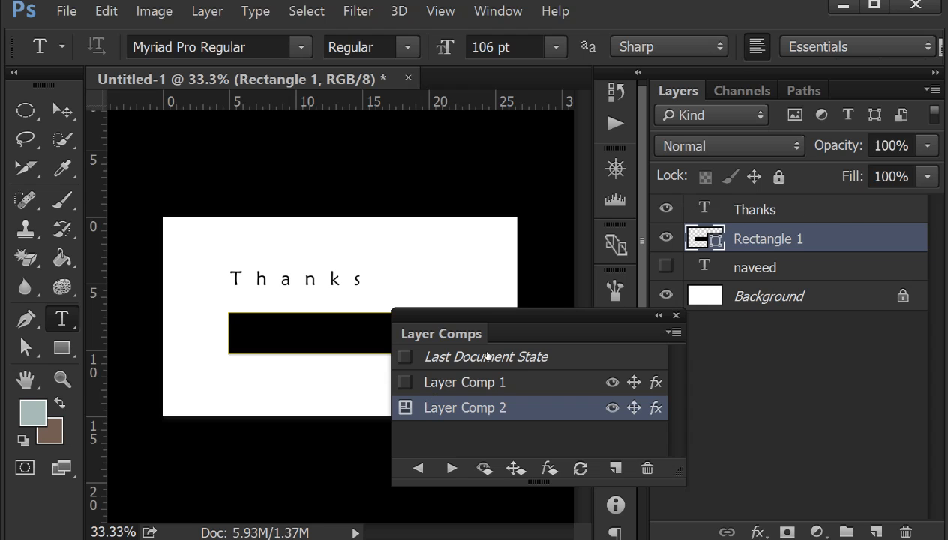
- Reposition the Layer Comps panel and switch the design to Layer Comp 1 and back to Layer Comp 2
drag(488, 324, 294, 315)
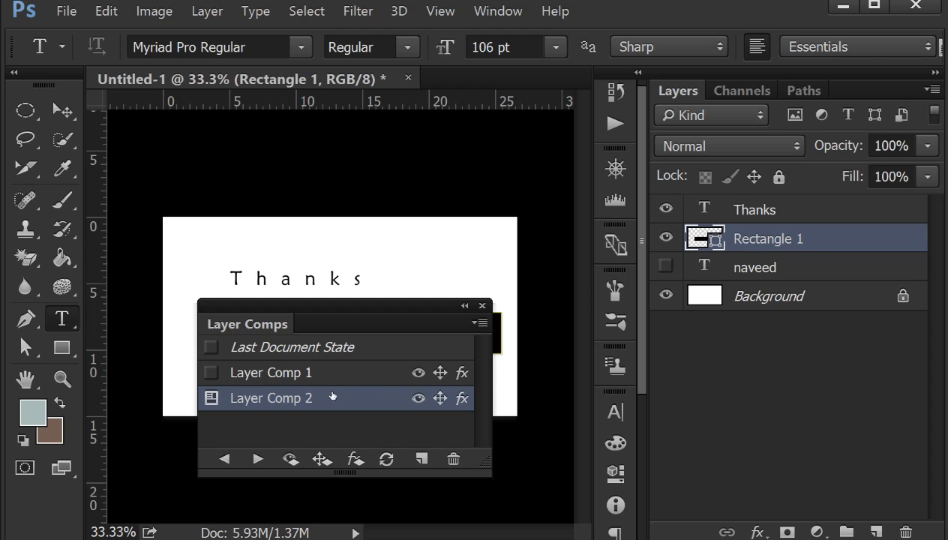
click(309, 375)
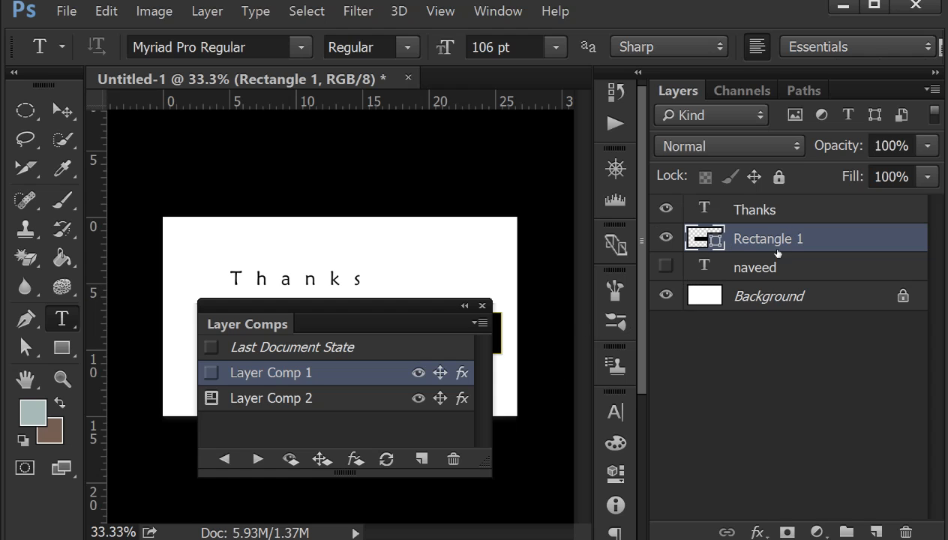
click(294, 396)
click(293, 377)
click(211, 372)
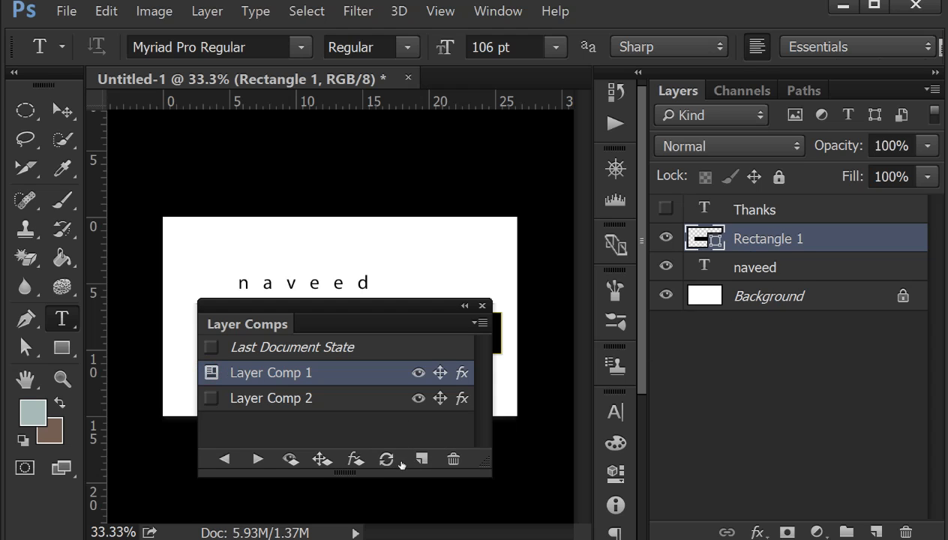
click(214, 403)
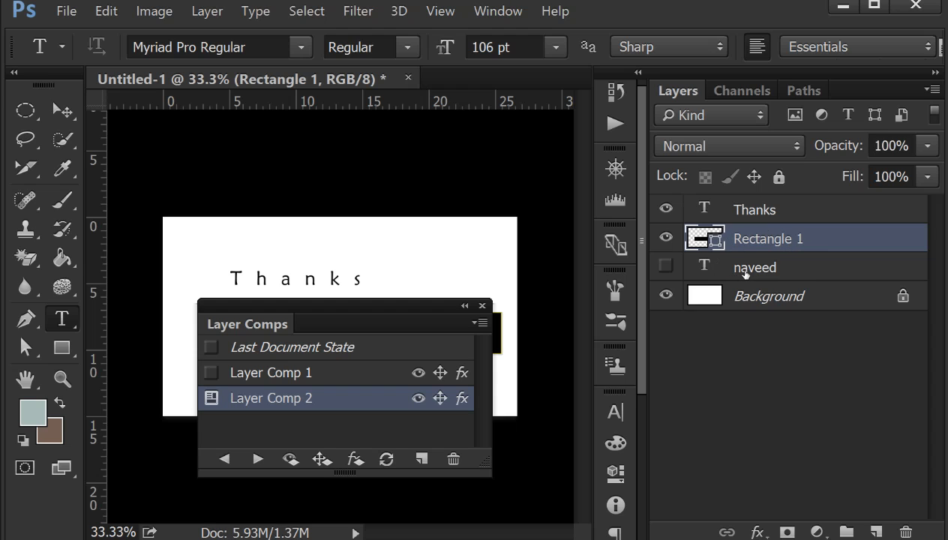
- Move the Layer Comps panel below the text and cycle through the saved comps, ending on Layer Comp 1
drag(393, 299, 469, 341)
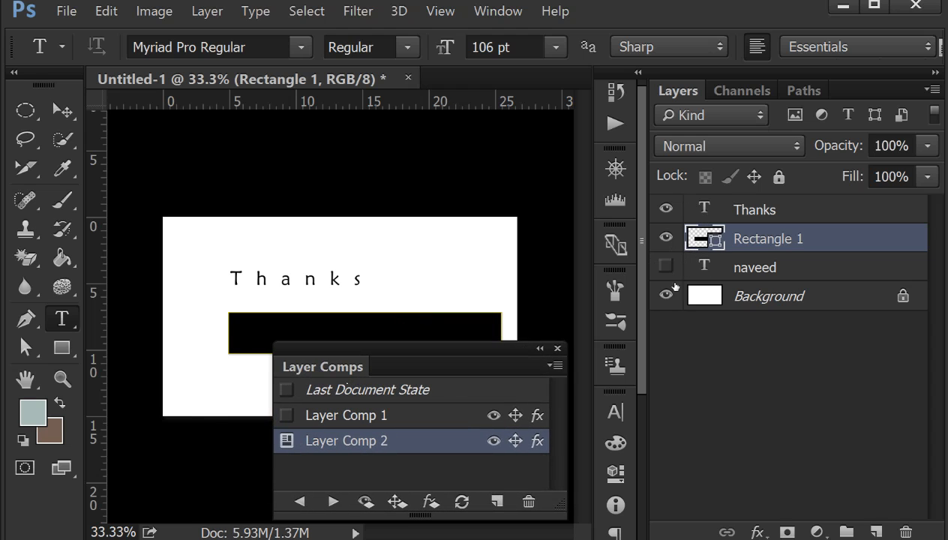
drag(472, 359, 466, 324)
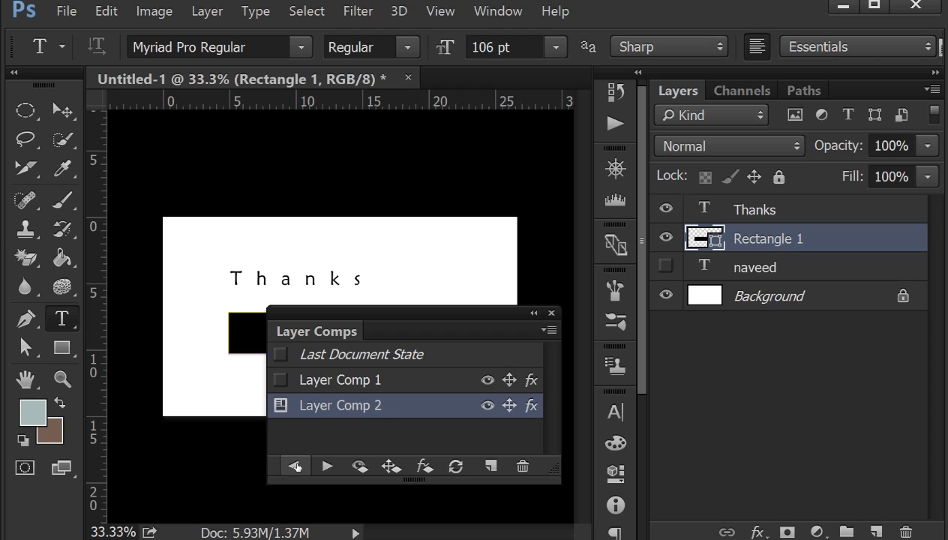
click(296, 467)
click(327, 466)
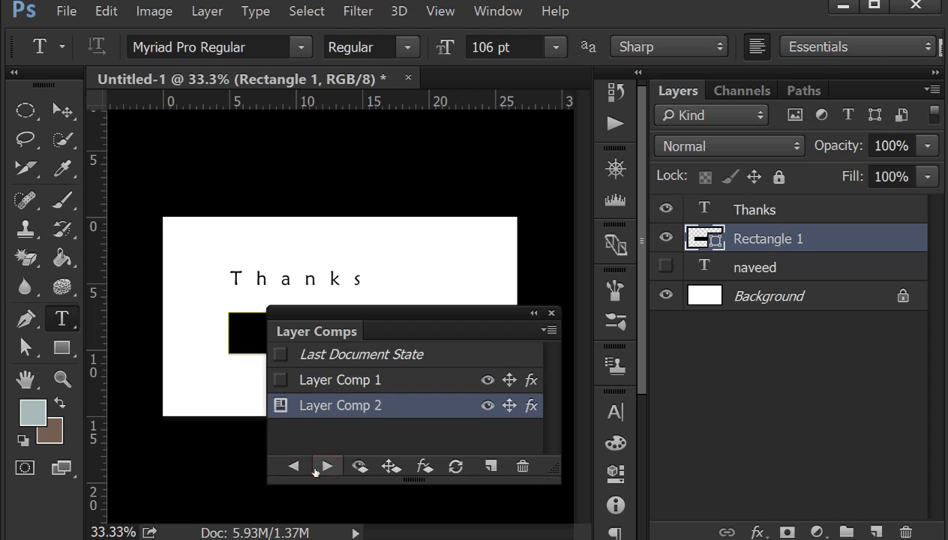
click(286, 473)
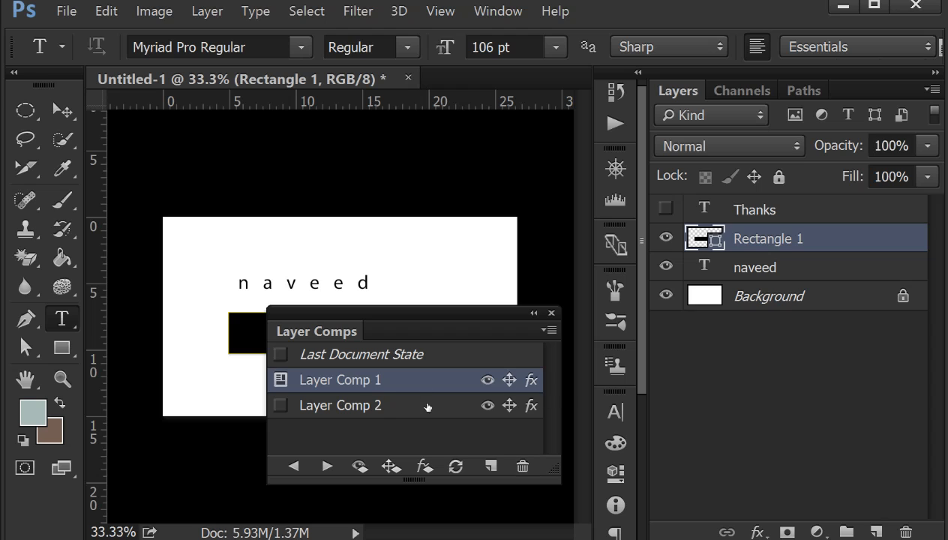
- Delete Layer Comp 2 and close the Layer Comps panel
click(365, 406)
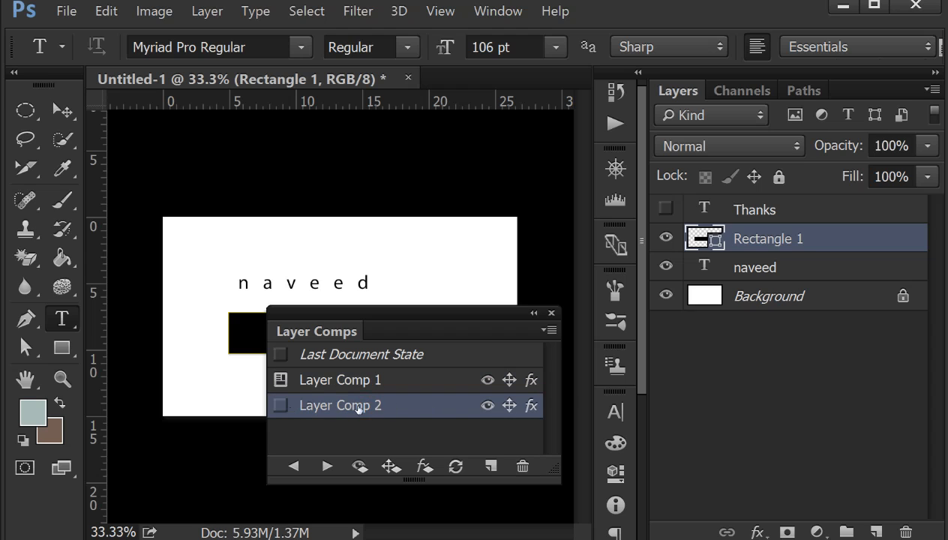
click(376, 390)
click(372, 412)
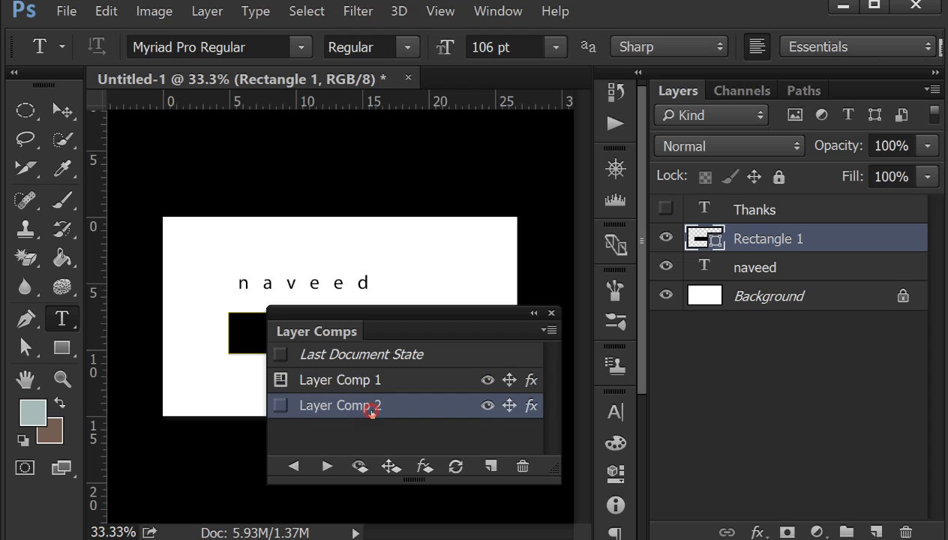
click(522, 465)
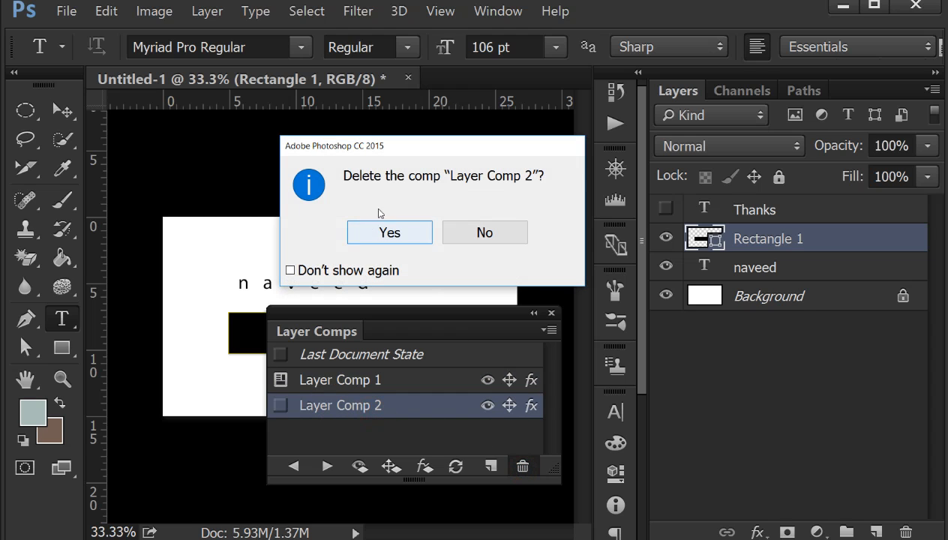
click(409, 239)
drag(409, 334, 650, 379)
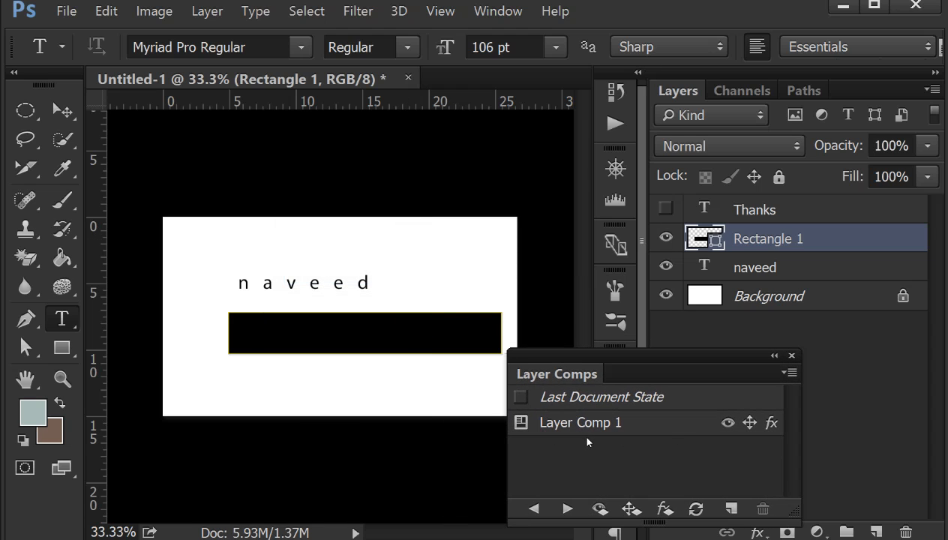
click(792, 356)
- Hide the Layers panel and show it again
click(498, 11)
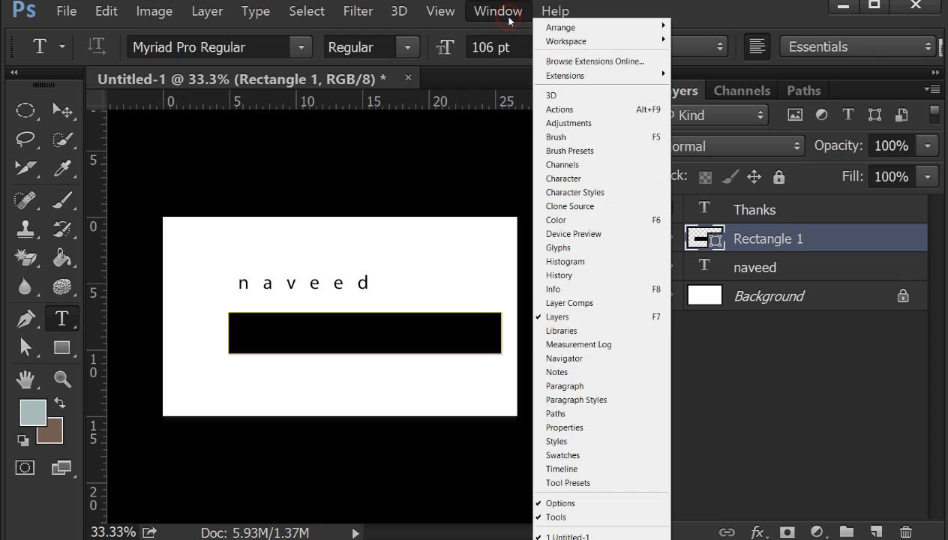
click(557, 316)
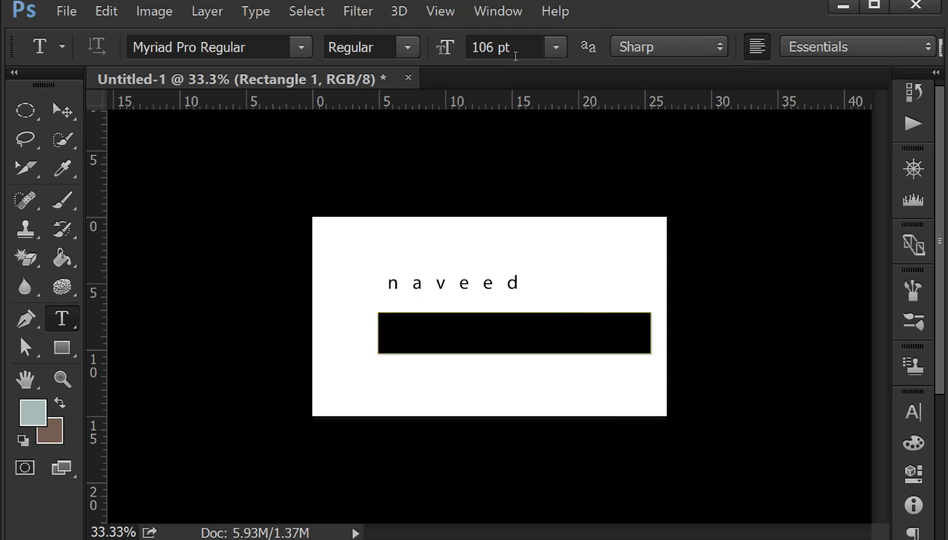
click(498, 11)
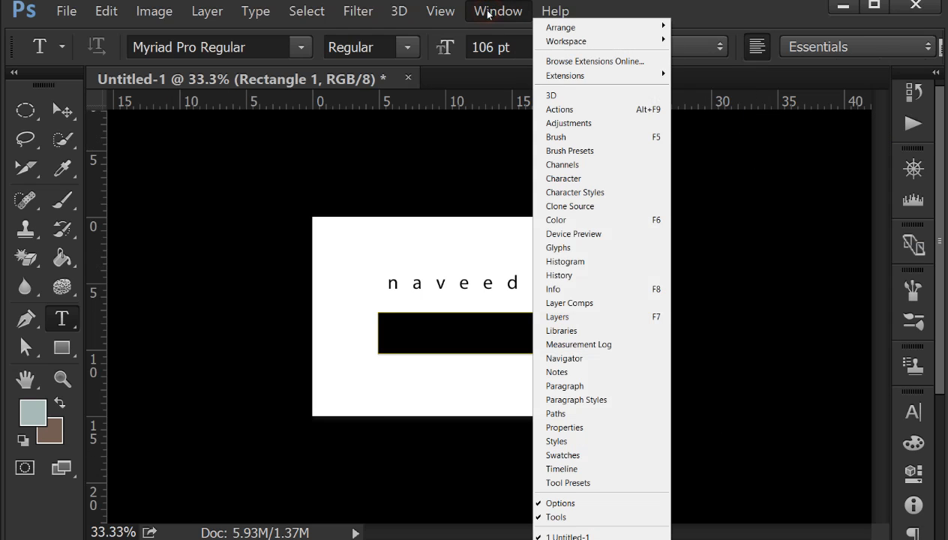
click(559, 318)
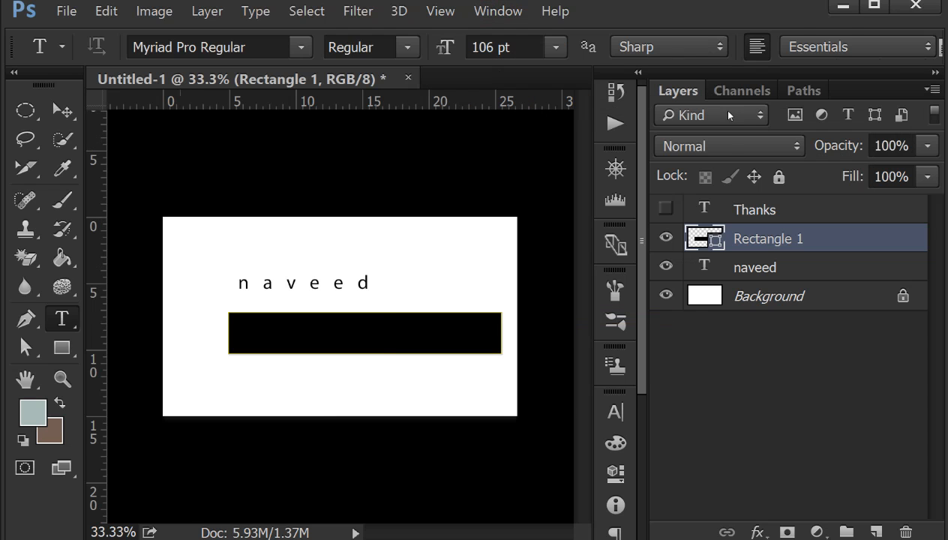
- Open the Libraries panel to view it and close it again
click(507, 15)
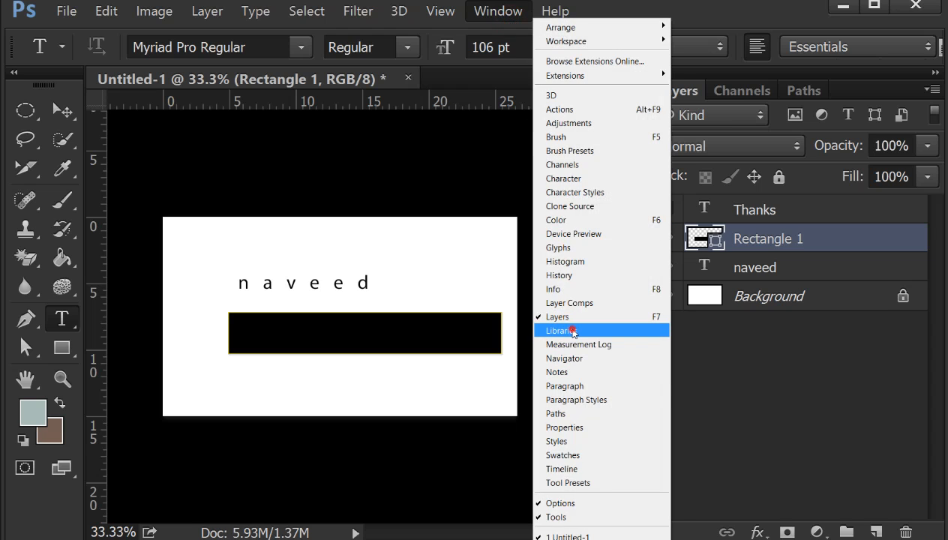
click(574, 332)
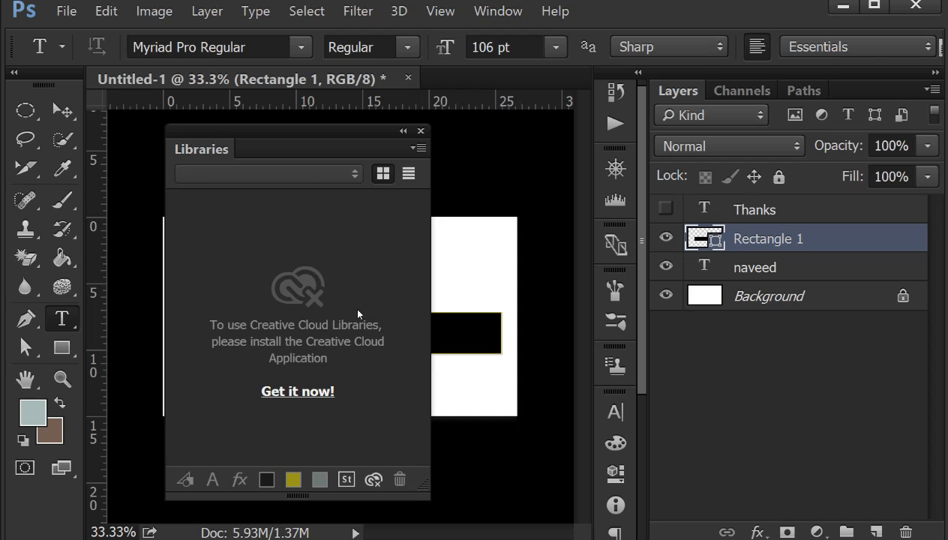
click(334, 366)
click(421, 132)
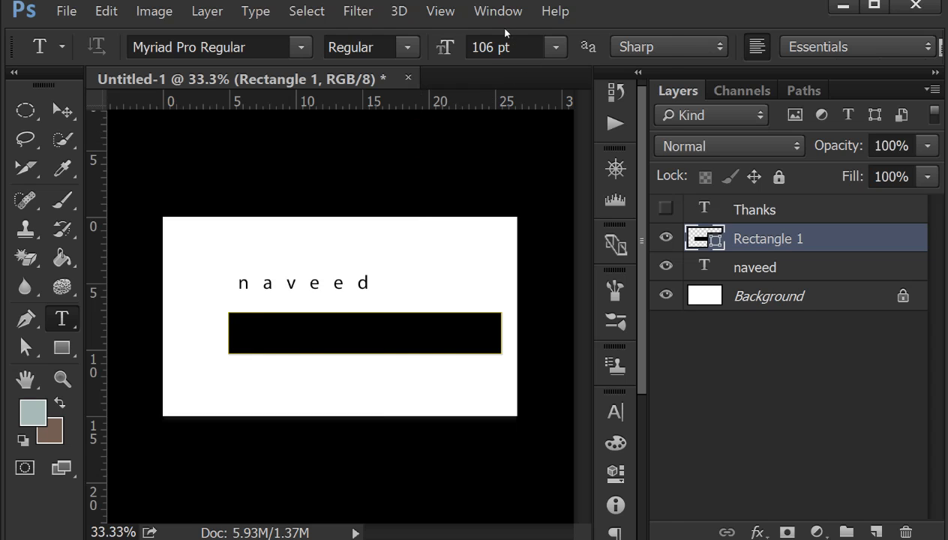
- Show the Measurement Log and measure across the upper part of the canvas with the Ruler tool
click(500, 16)
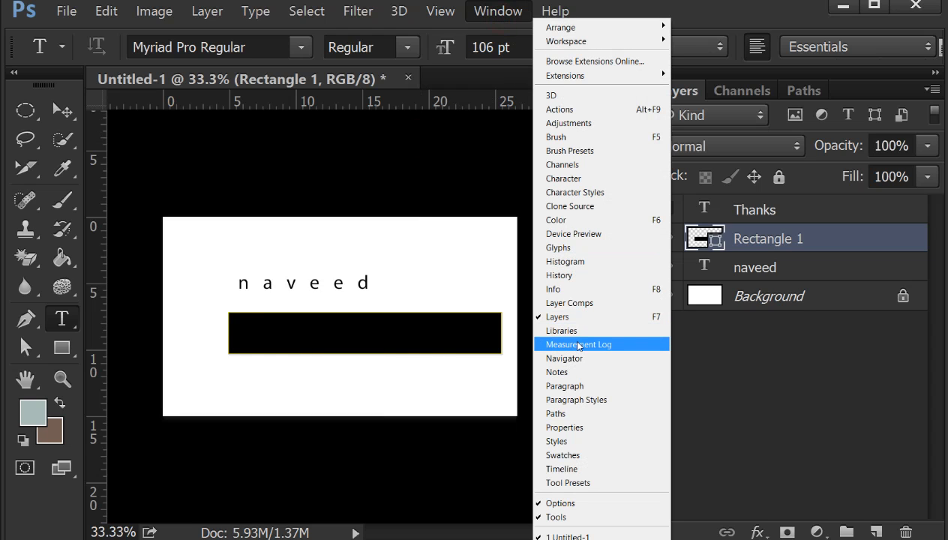
click(618, 353)
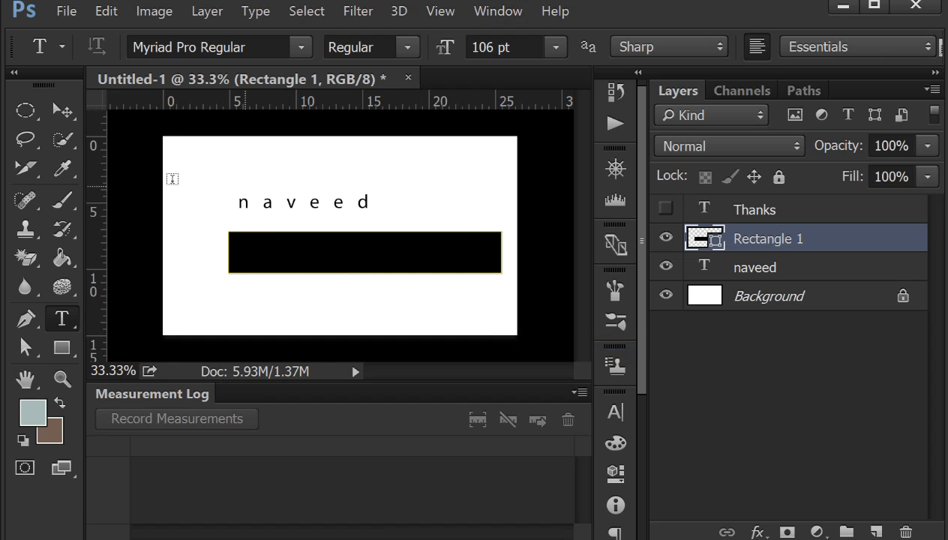
click(63, 168)
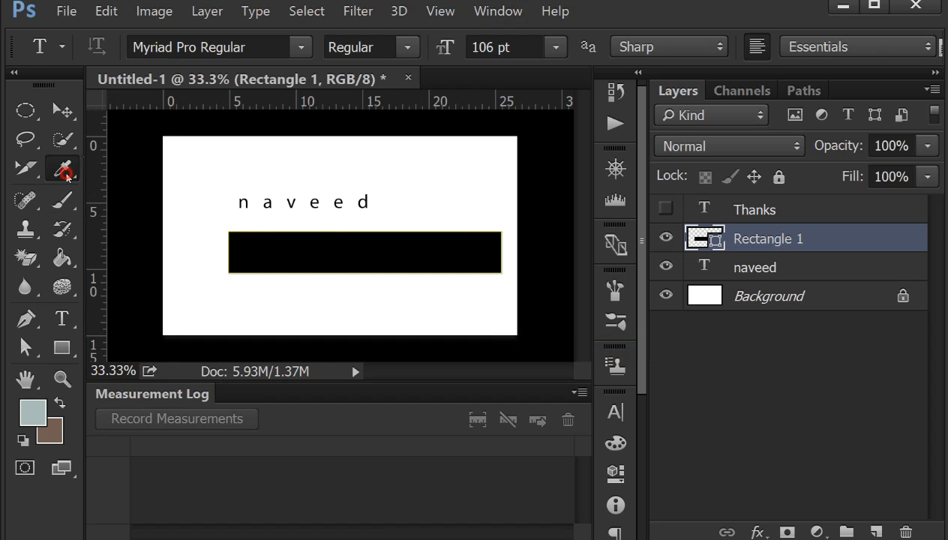
click(189, 231)
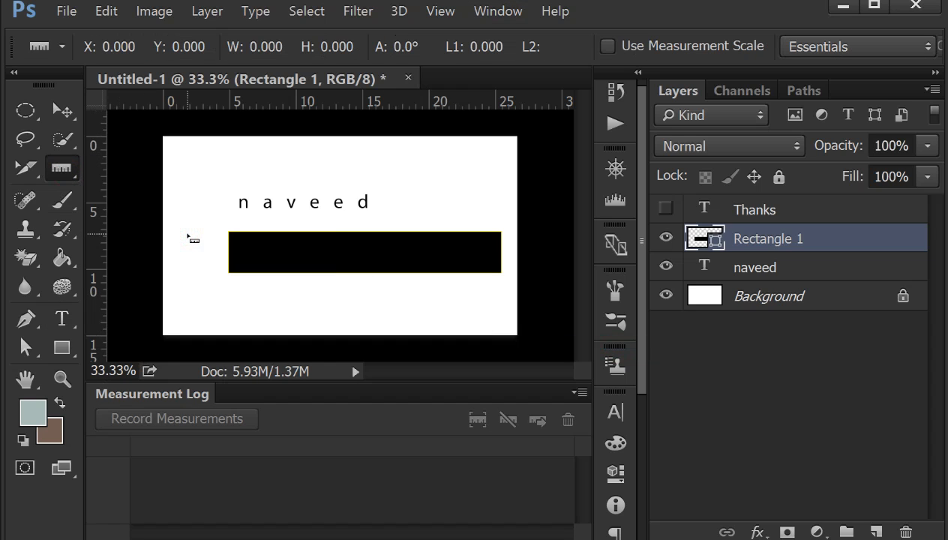
drag(180, 156, 494, 153)
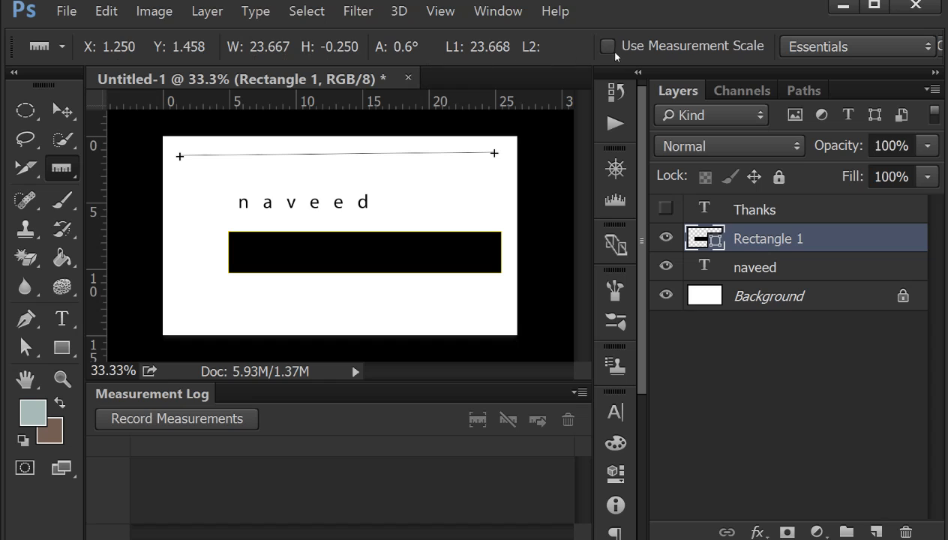
- Measure the canvas height along its left edge with the Ruler tool
right_click(61, 167)
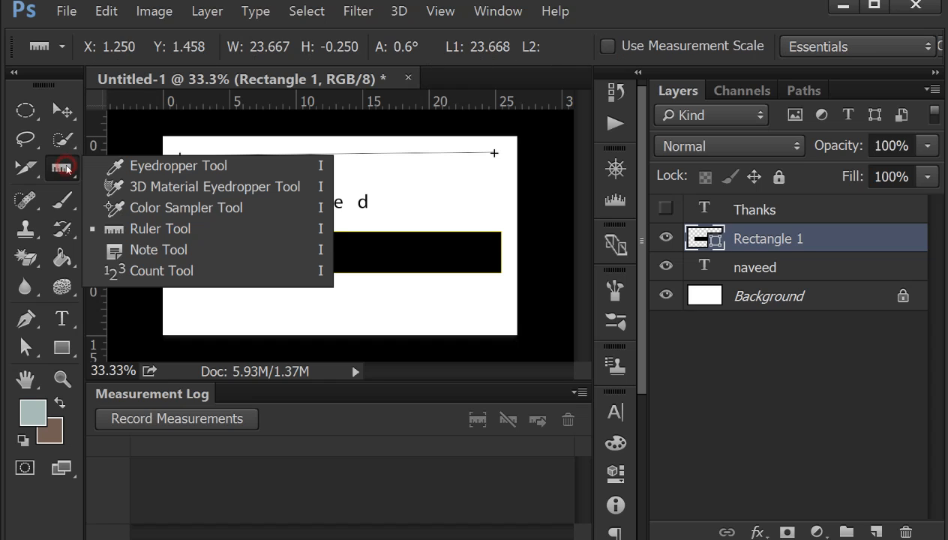
click(169, 234)
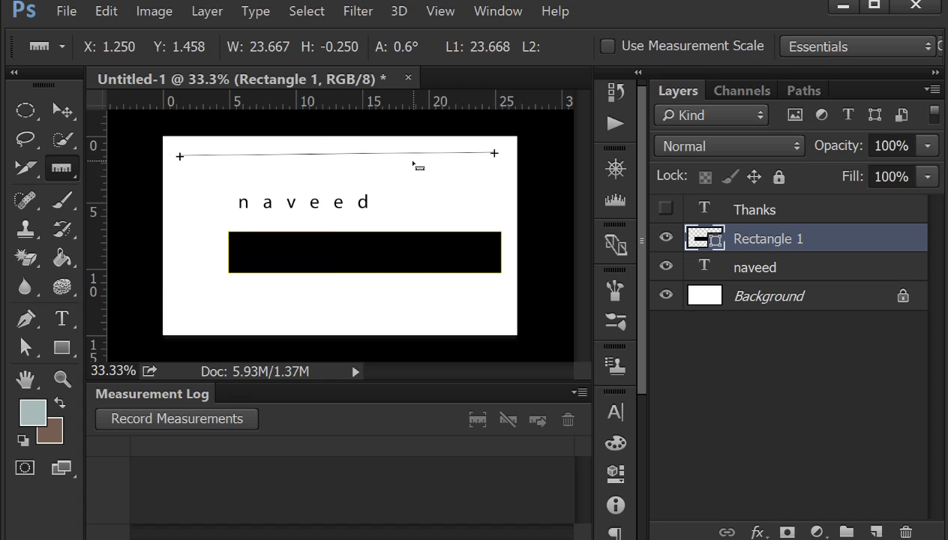
drag(176, 148, 175, 330)
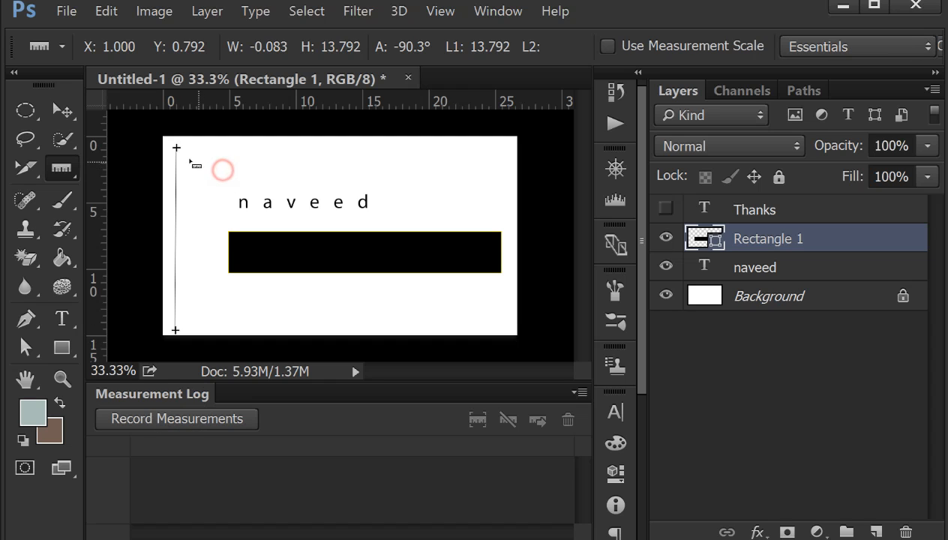
- Measure the canvas width along its top edge and record it in the Measurement Log
drag(176, 148, 507, 153)
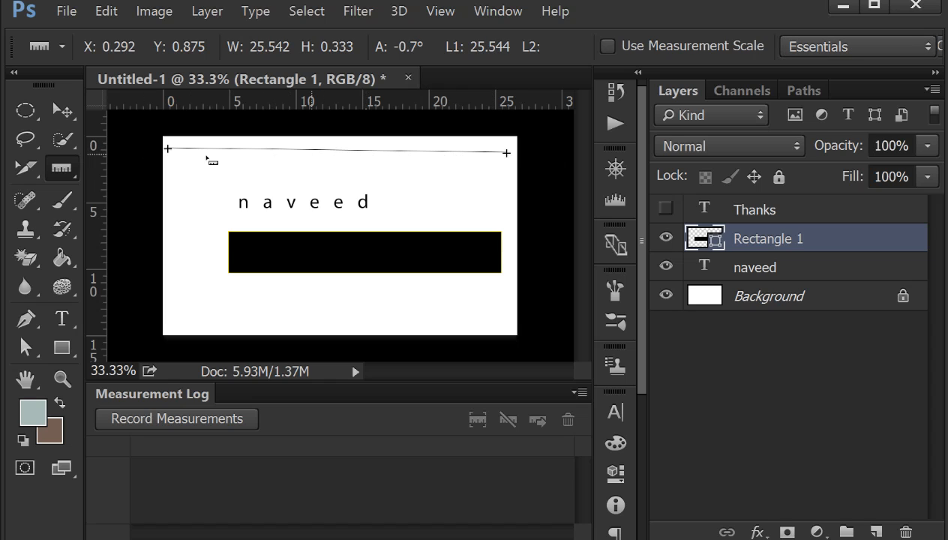
click(161, 418)
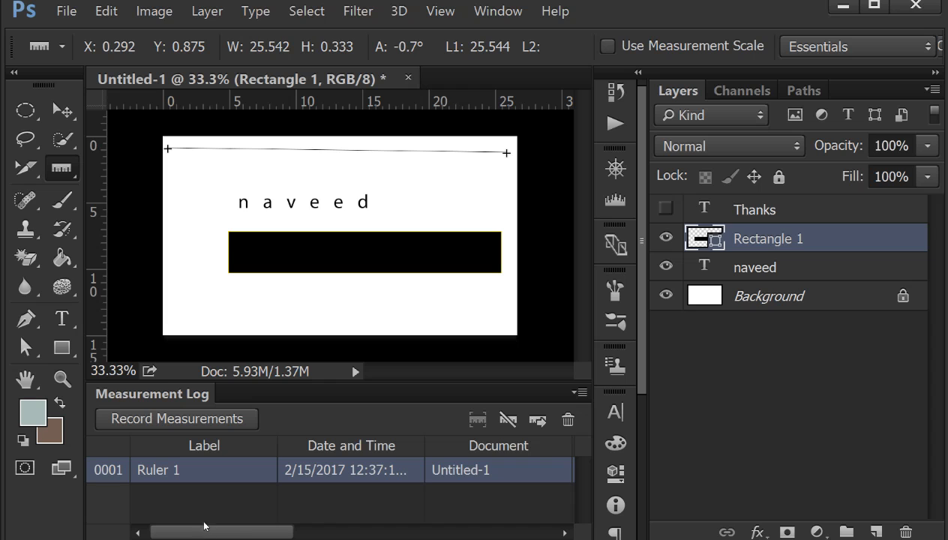
mouse_move(232, 533)
mouse_down()
mouse_move(506, 537)
mouse_move(235, 528)
mouse_up()
- Draw a ruler line down the canvas's left edge and record it as a second measurement
click(183, 166)
mouse_move(170, 149)
mouse_down()
mouse_move(180, 184)
mouse_move(178, 333)
mouse_up()
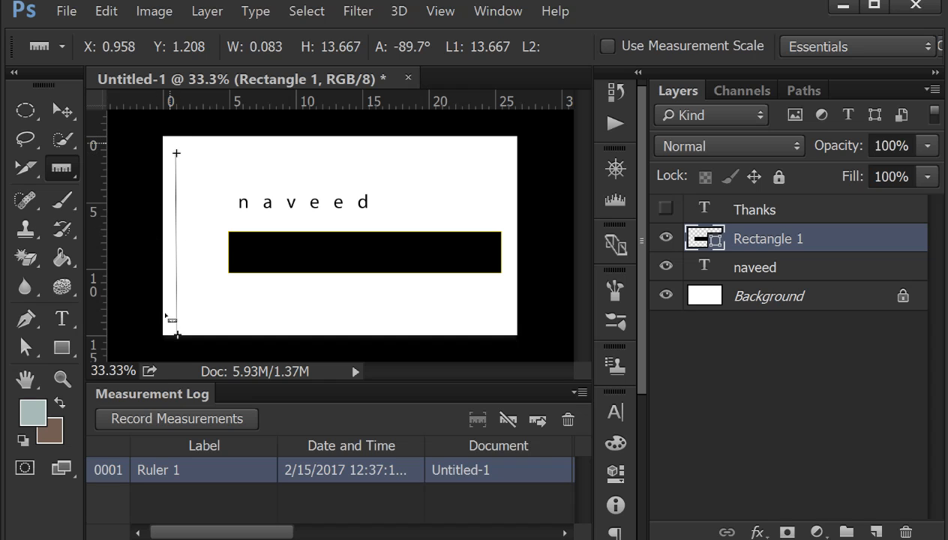
click(180, 419)
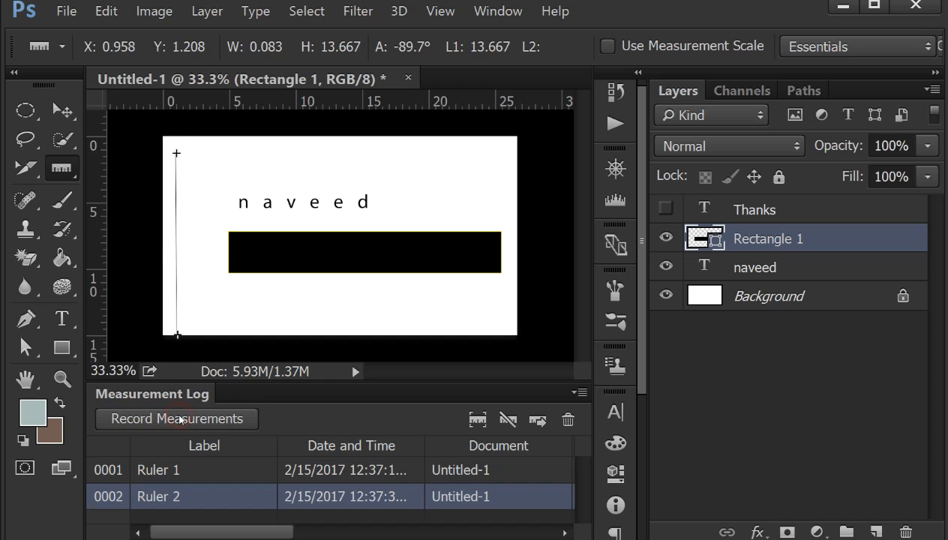
- Measure the canvas along its bottom edge and along its right edge, recording each measurement in the log
drag(167, 306, 404, 308)
drag(487, 311, 496, 304)
click(159, 415)
click(501, 150)
drag(503, 183, 504, 315)
click(186, 417)
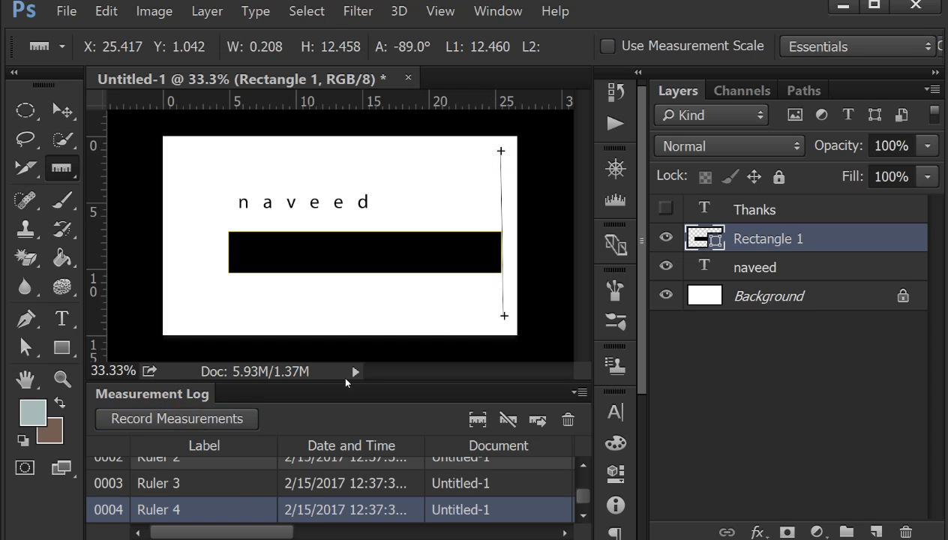
- Enlarge the Measurement Log and delete the Ruler 2 record from it
drag(345, 383, 345, 310)
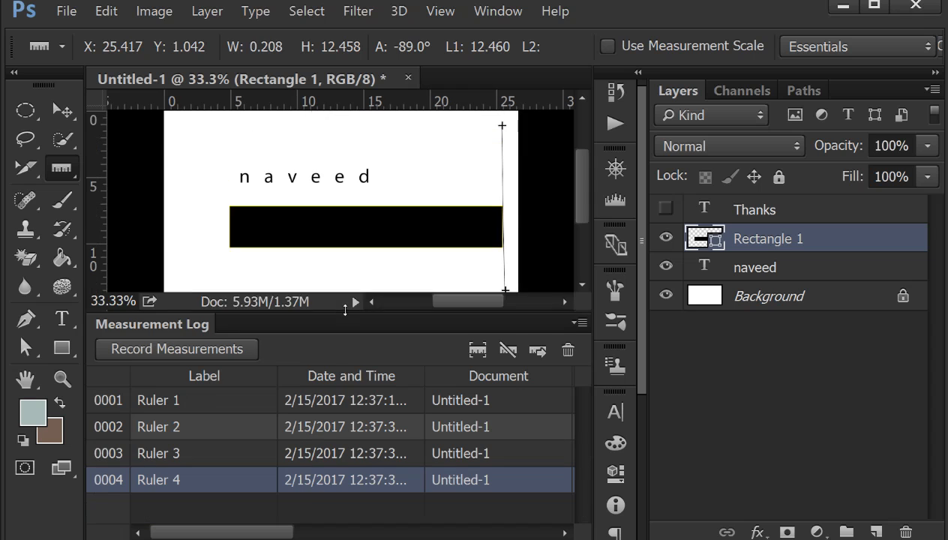
click(163, 405)
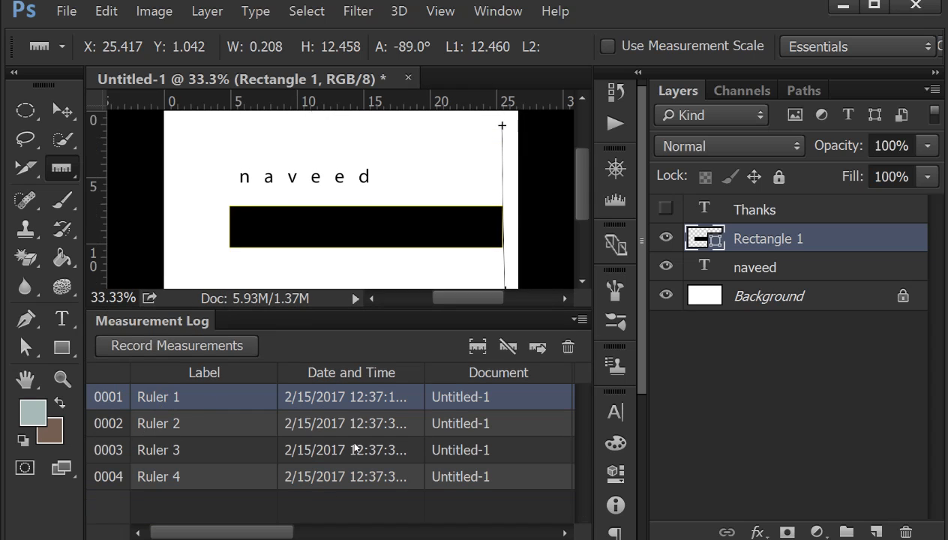
drag(310, 536, 256, 532)
click(387, 422)
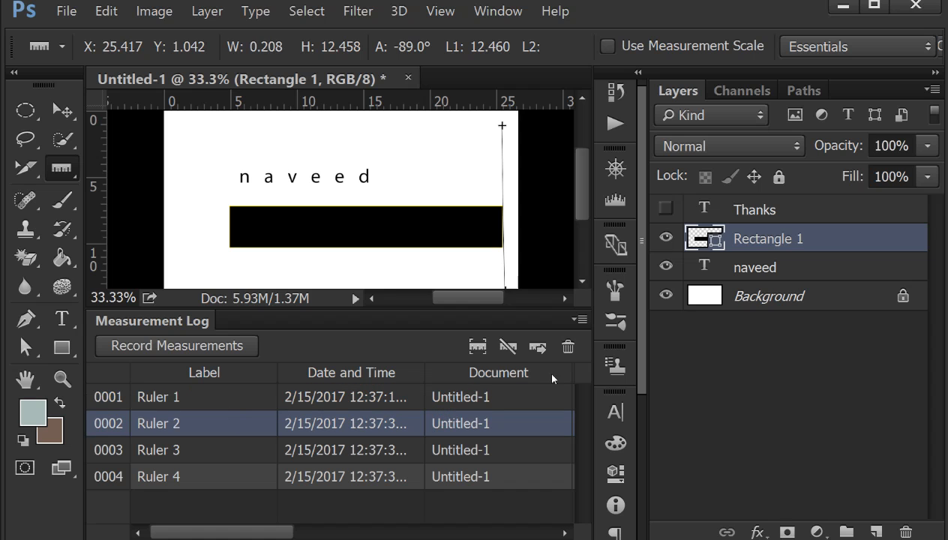
click(569, 345)
click(422, 232)
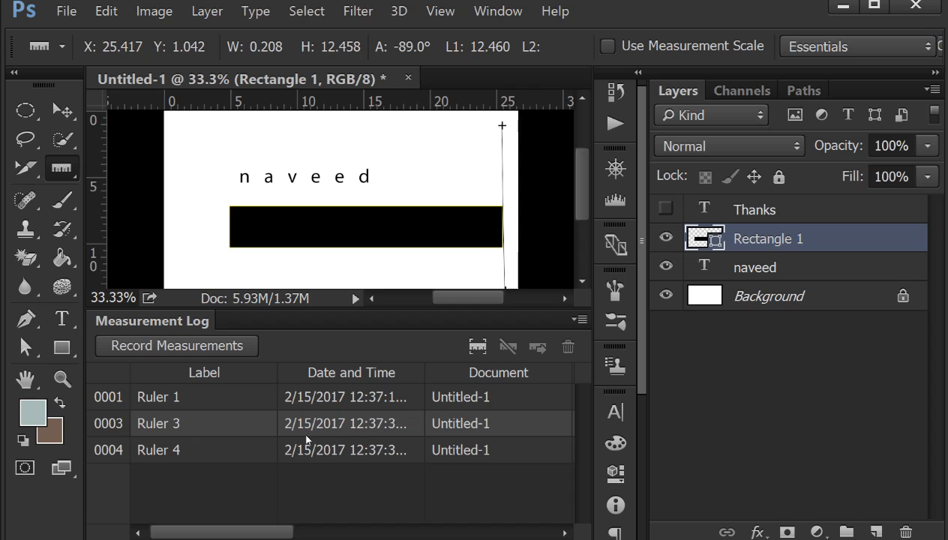
- Close the Measurement Log's tab group and briefly display the Navigator panel before collapsing it
click(579, 320)
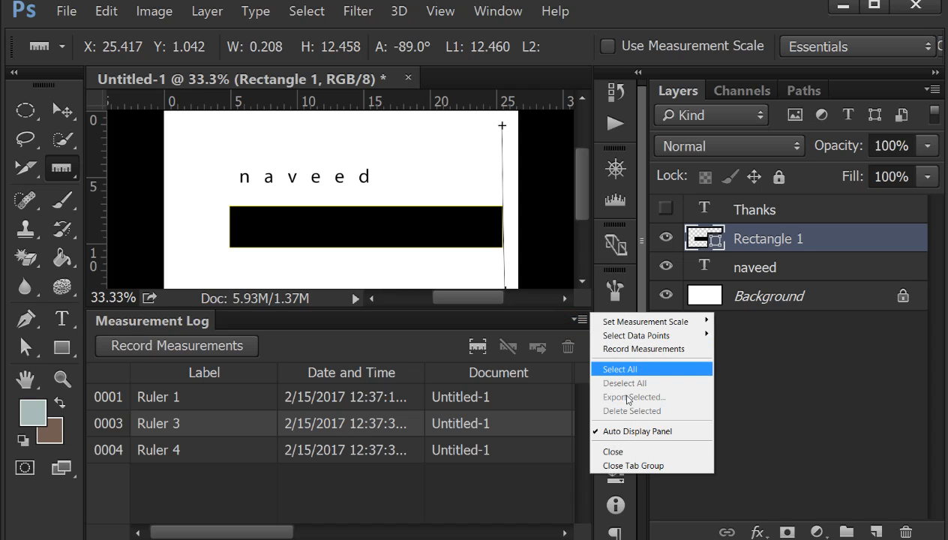
click(638, 465)
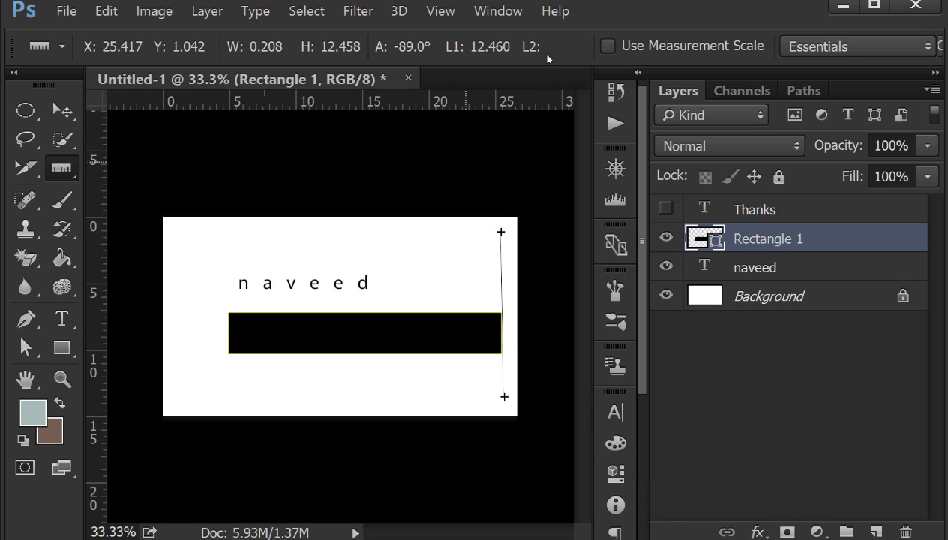
click(499, 12)
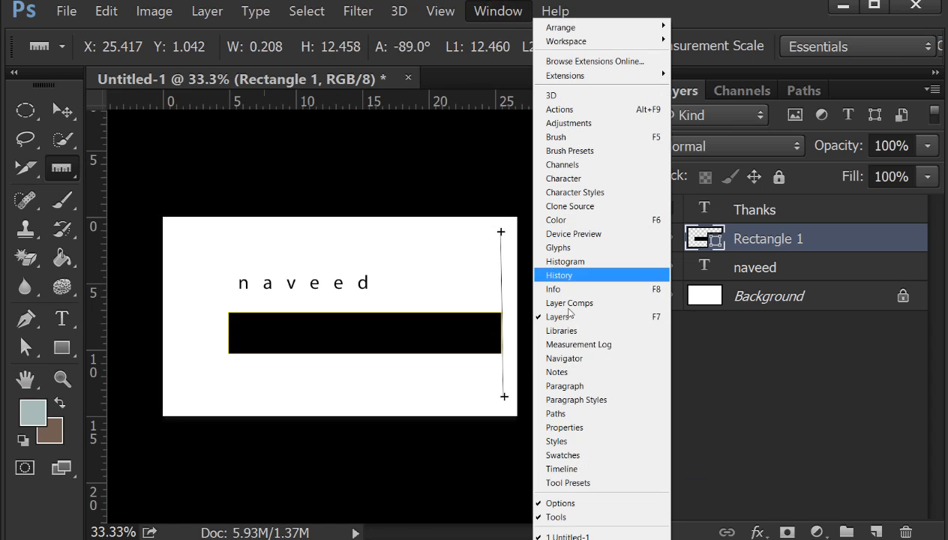
click(569, 358)
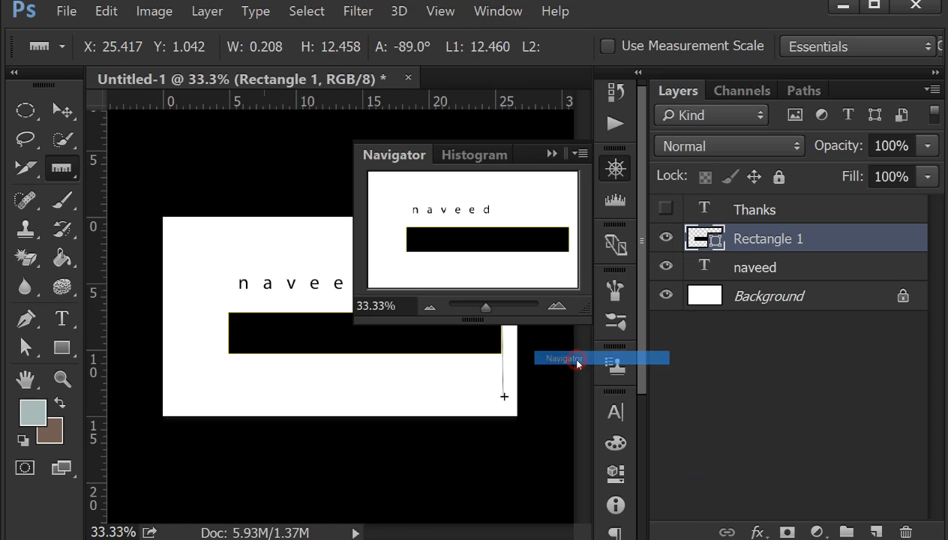
click(548, 153)
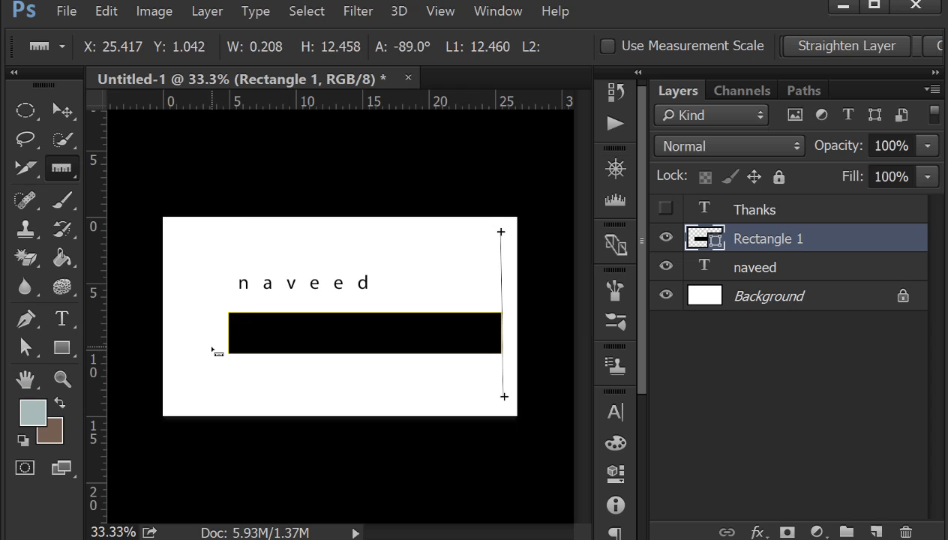
- With no layer selected, zoom the document to 66.67% and pan the canvas slightly using the Hand tool
click(498, 11)
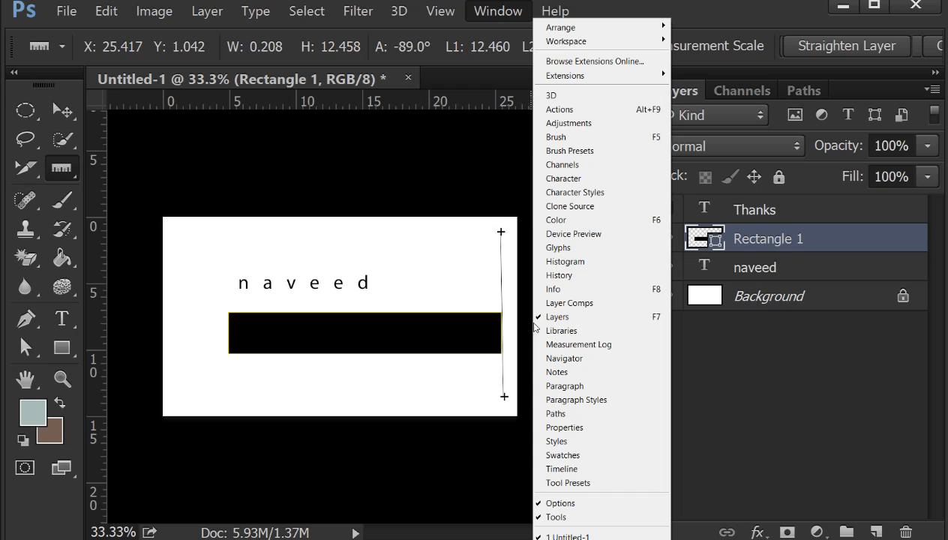
click(590, 360)
click(699, 376)
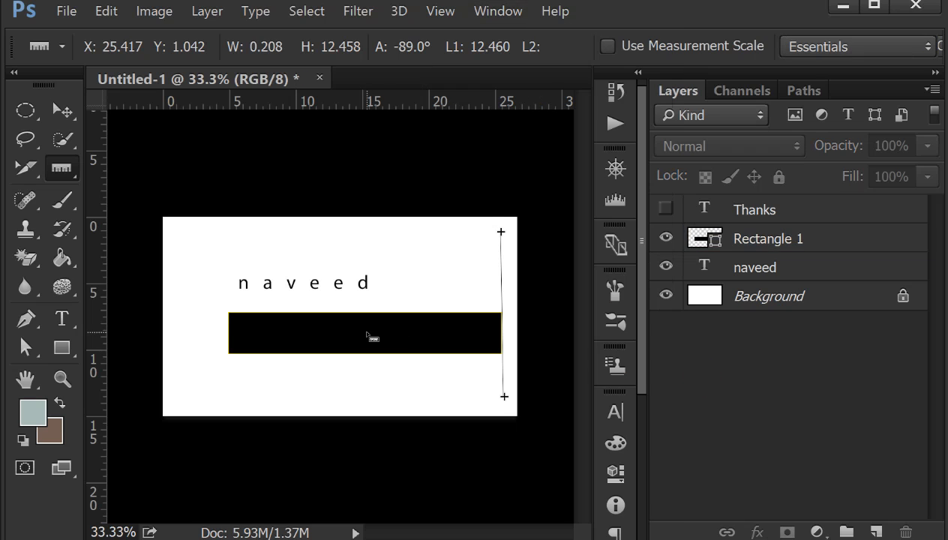
key(ctrl+plus)
key(ctrl+plus)
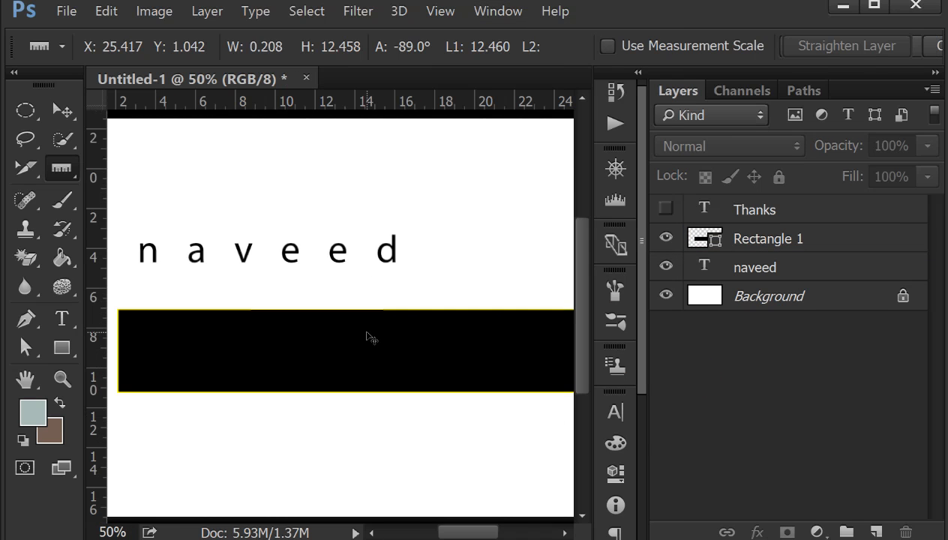
click(30, 383)
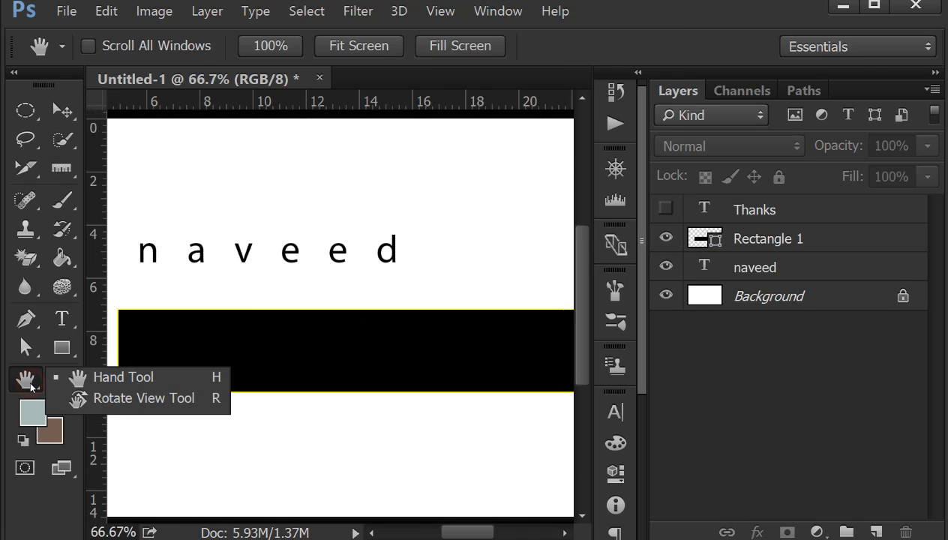
click(154, 384)
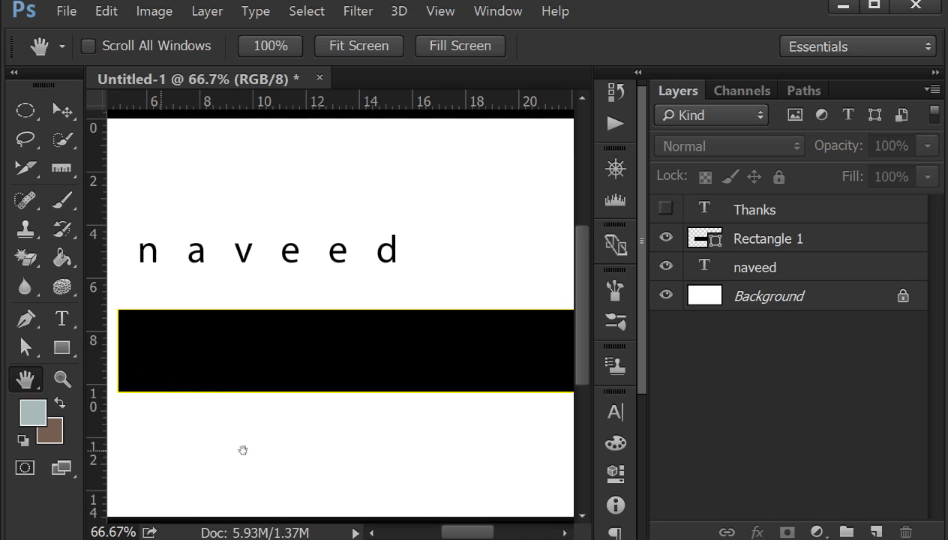
drag(360, 447, 420, 450)
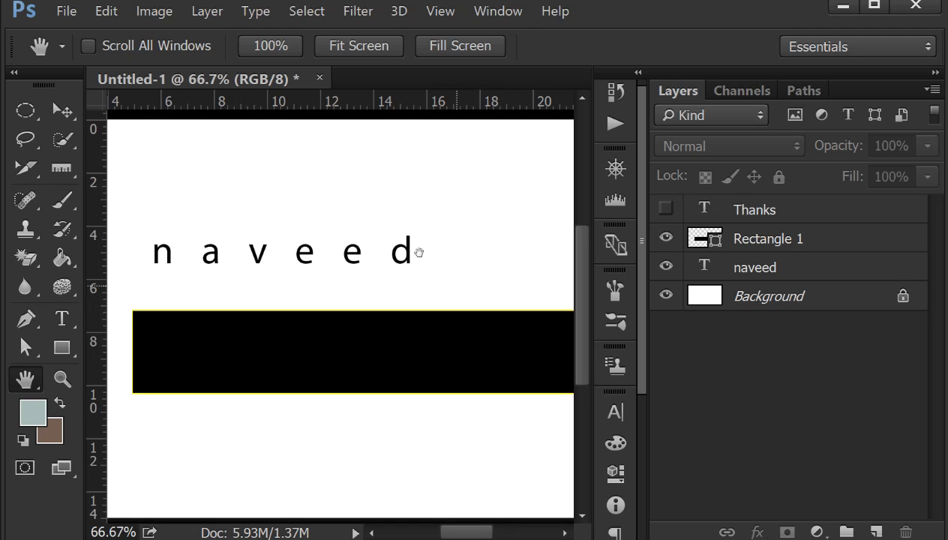
- Show the Navigator panel, shift the visible canvas area, and activate the Move tool
click(496, 11)
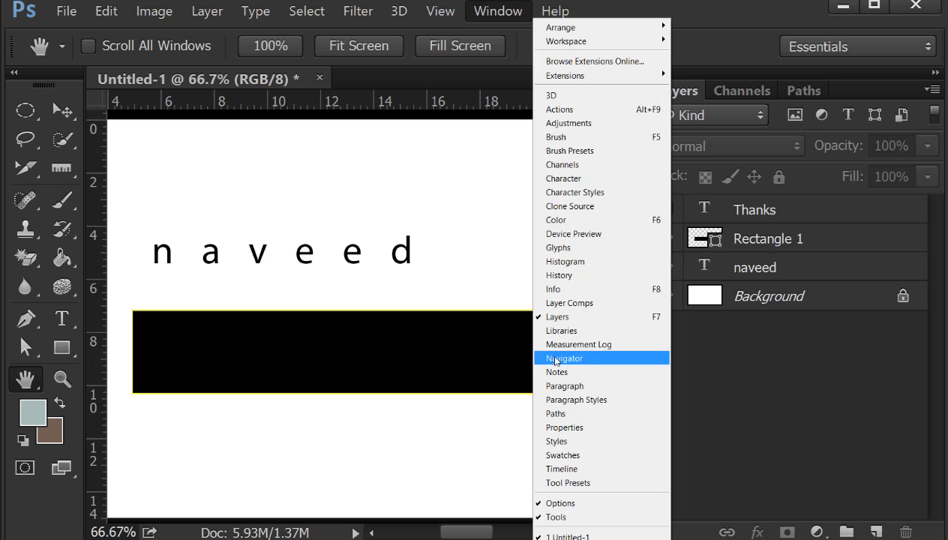
click(591, 360)
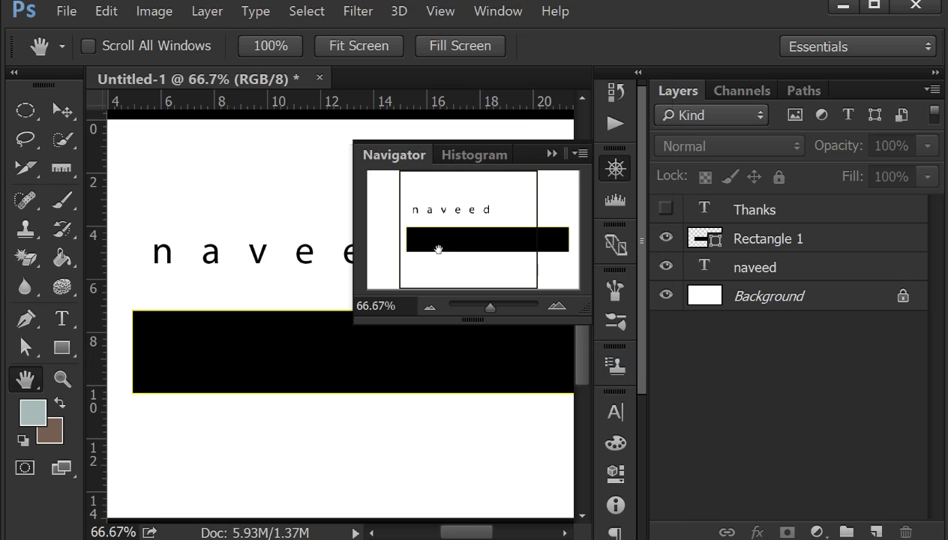
drag(494, 208, 445, 237)
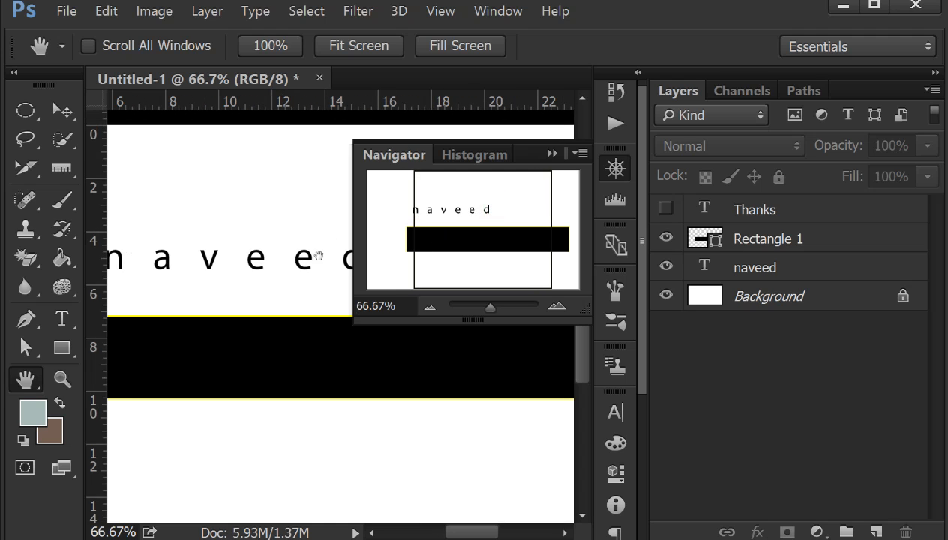
right_click(52, 107)
click(109, 113)
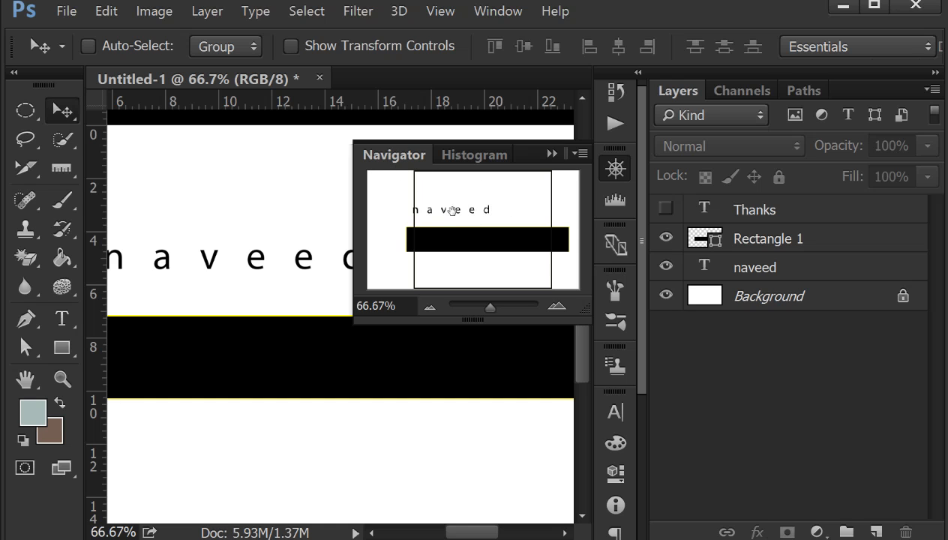
- Pan across the image with the Navigator's view box and zoom the document to 116.18% from the Navigator
drag(474, 208, 571, 174)
click(502, 196)
click(377, 201)
click(523, 197)
click(387, 196)
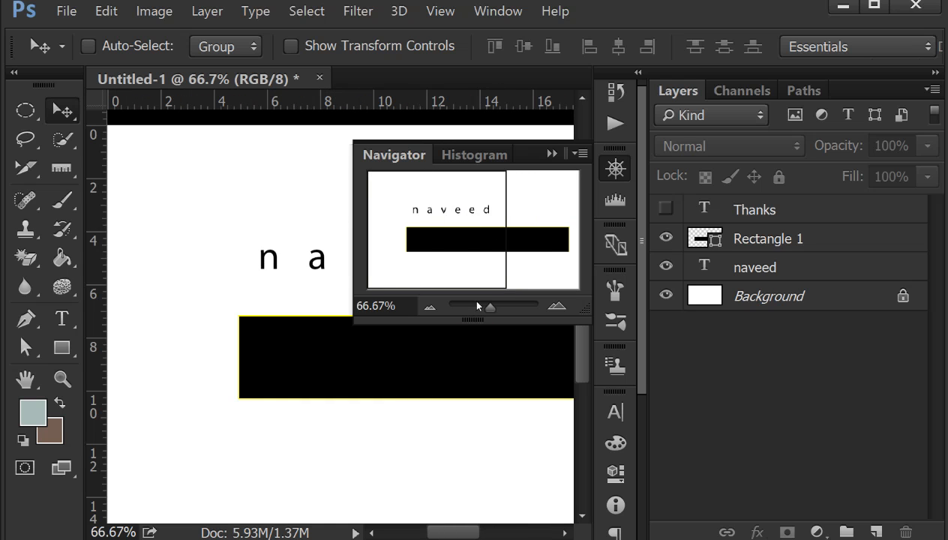
mouse_move(491, 309)
mouse_down()
mouse_move(474, 308)
mouse_move(513, 308)
mouse_move(496, 309)
mouse_up()
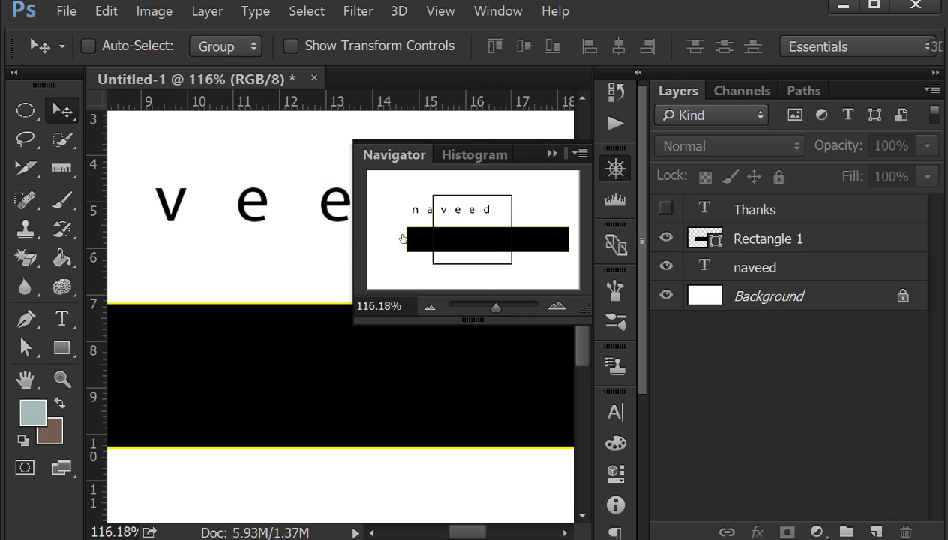
drag(472, 209, 407, 196)
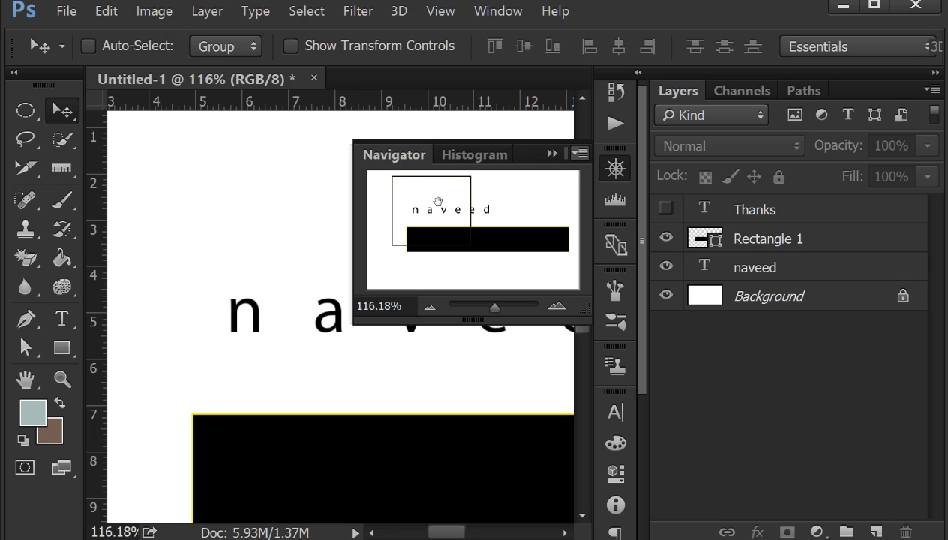
- Set the Navigator's view box color to orange, hex f57948
click(581, 154)
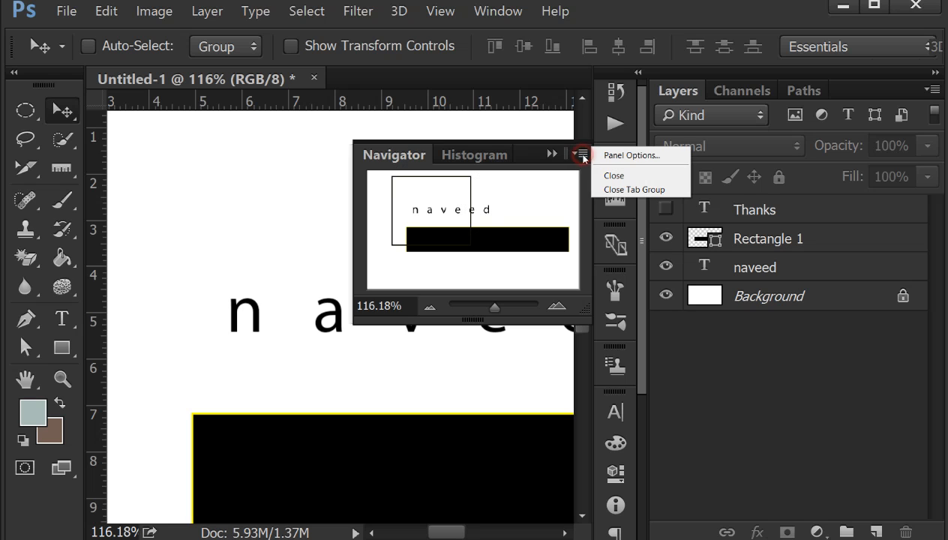
click(650, 161)
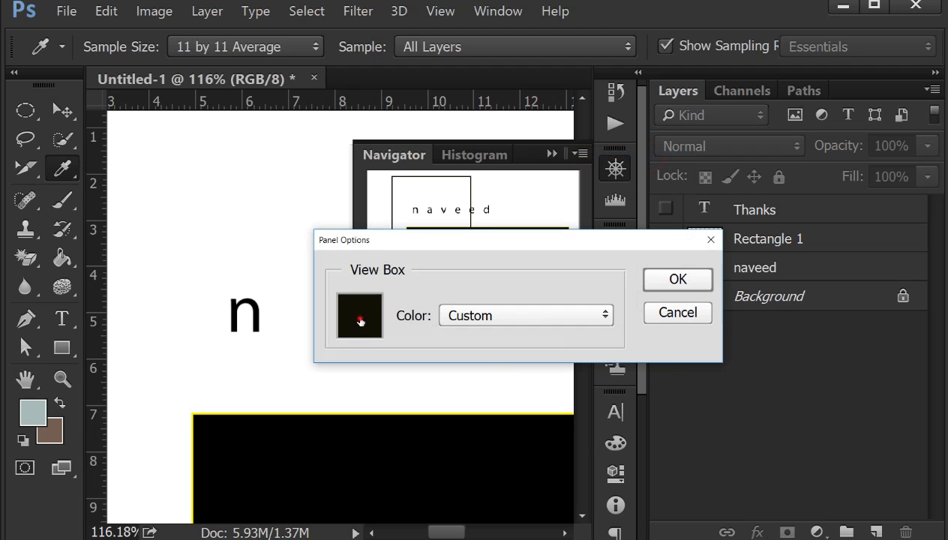
click(361, 322)
mouse_move(168, 237)
mouse_down()
mouse_move(127, 110)
mouse_move(103, 90)
mouse_up()
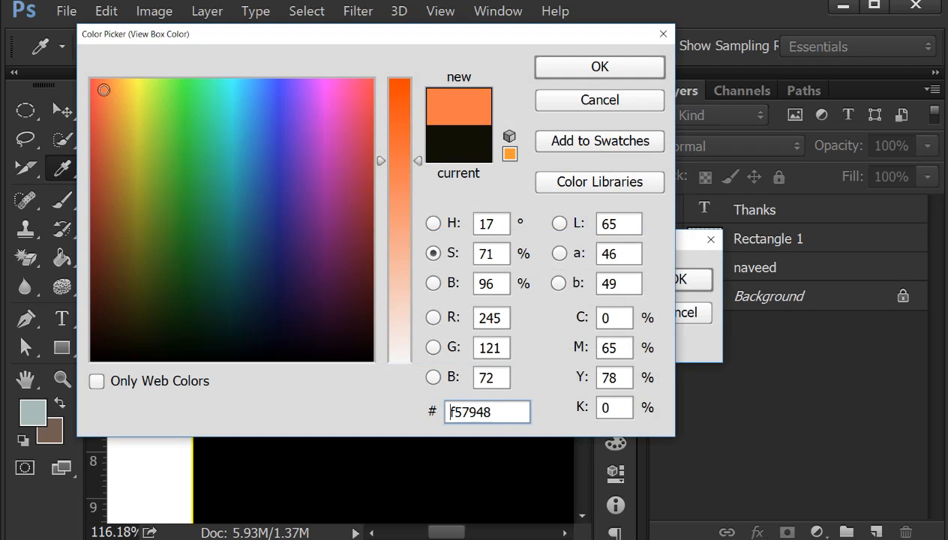
click(546, 67)
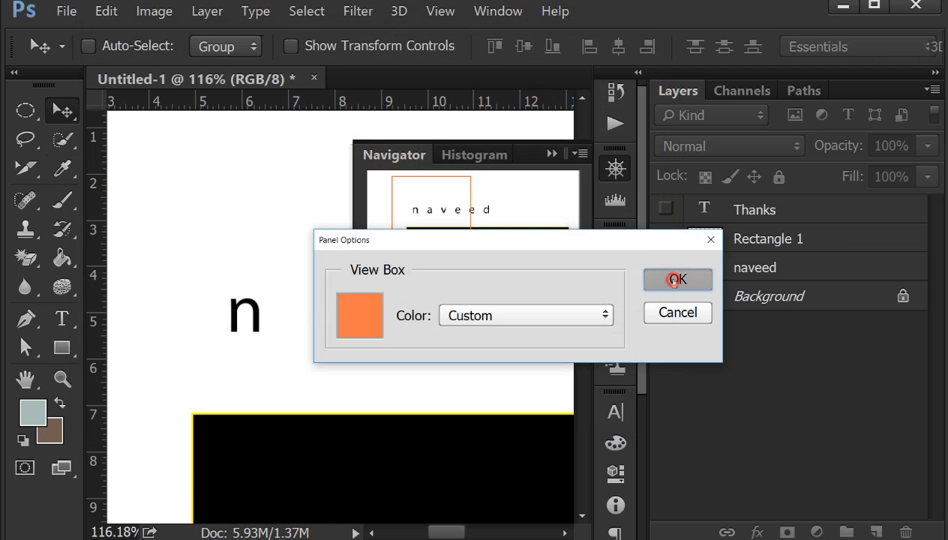
click(673, 277)
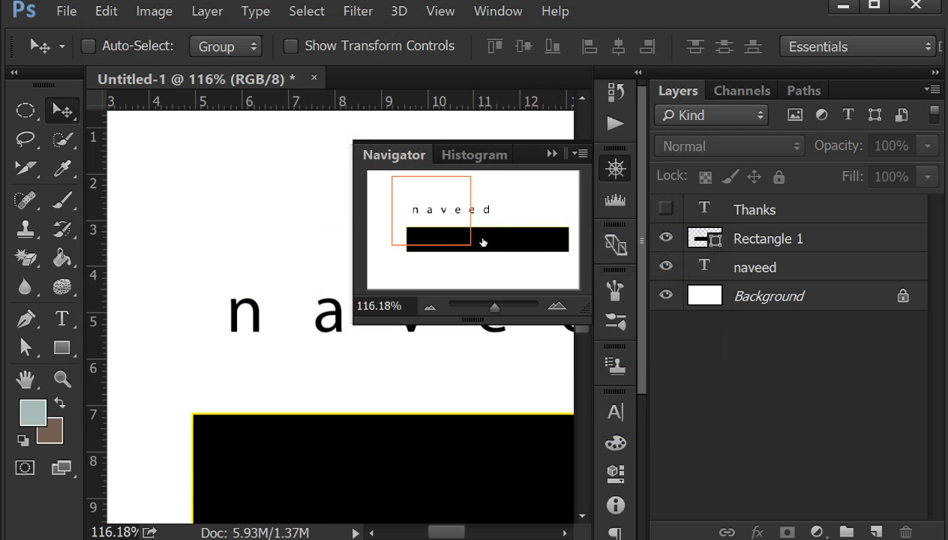
- Reposition the Navigator's view box over the text, collapse the panel, and set the document zoom to 100% with the Hand tool active
mouse_move(442, 233)
mouse_down()
mouse_move(535, 212)
mouse_move(397, 206)
mouse_move(452, 221)
mouse_up()
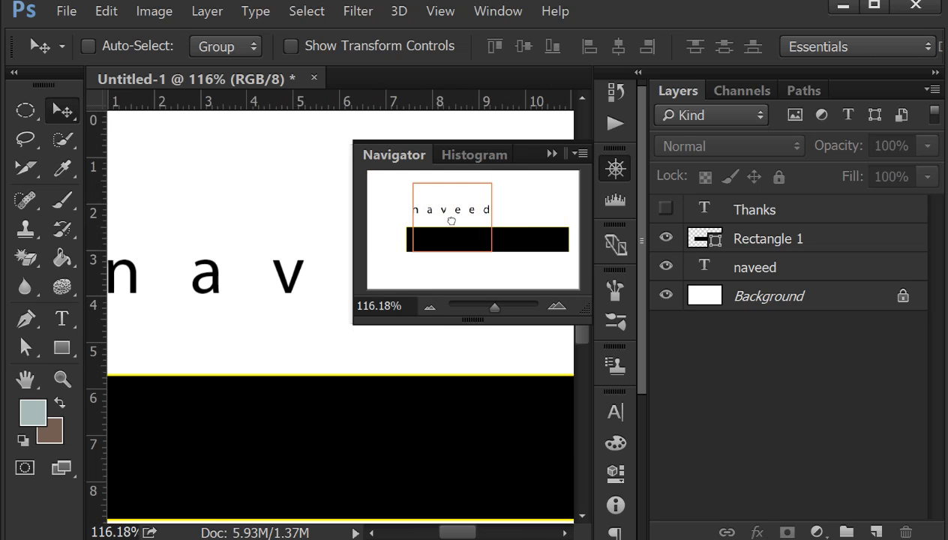
click(553, 154)
drag(38, 382, 135, 375)
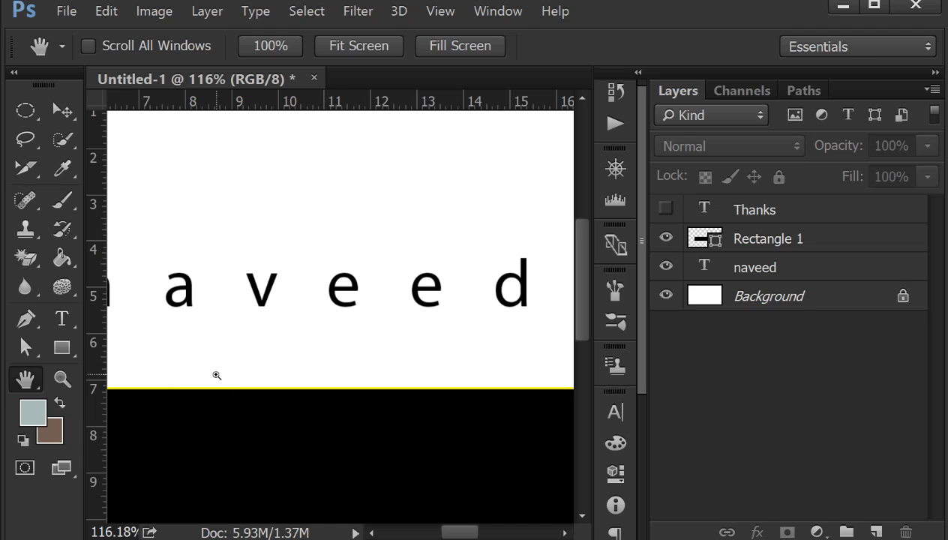
key(ctrl+1)
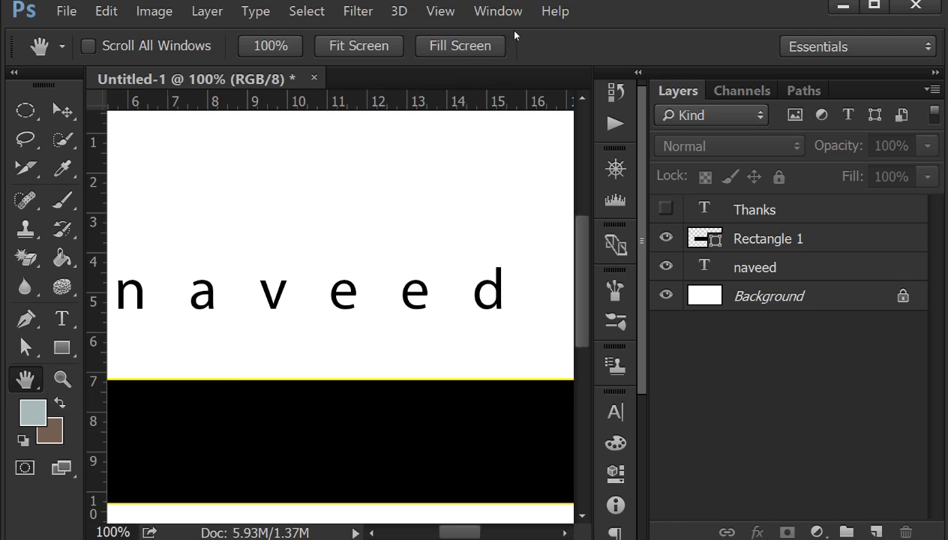
- Select the Note Tool and zoom the document out to 33.33%
click(498, 11)
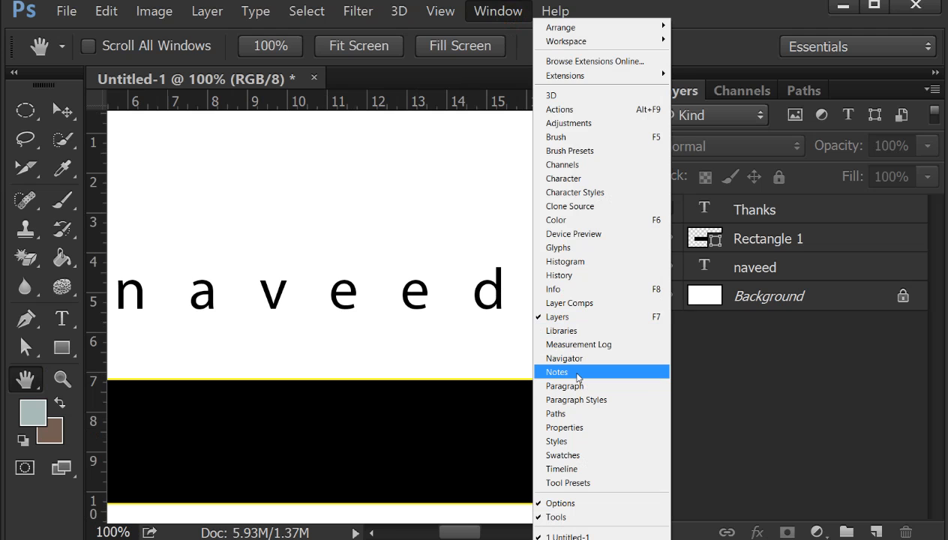
click(64, 174)
click(163, 247)
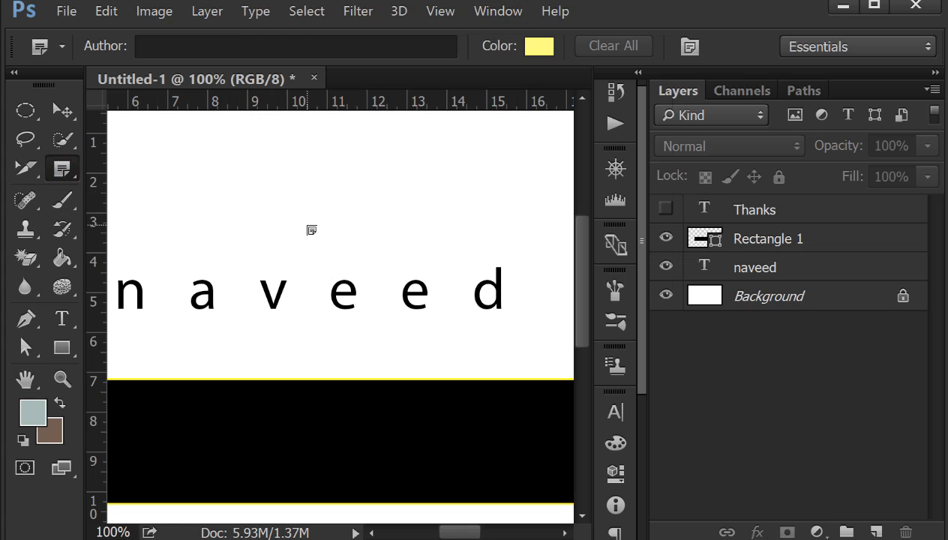
key(ctrl+minus)
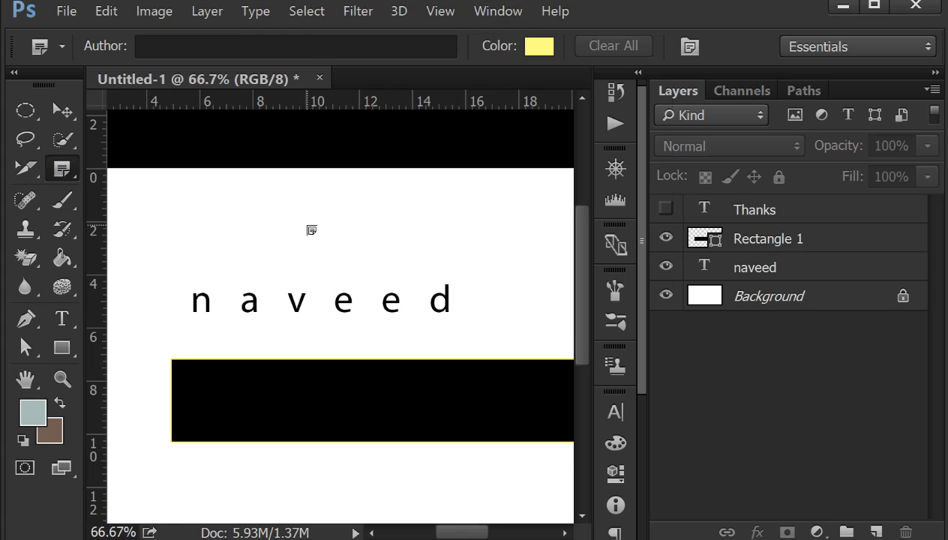
key(ctrl+minus)
key(ctrl+minus)
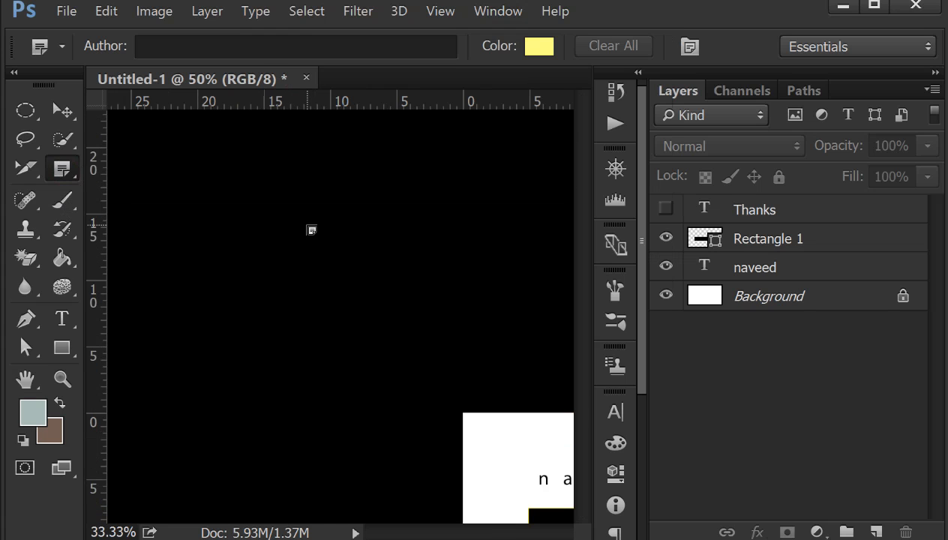
right_click(64, 167)
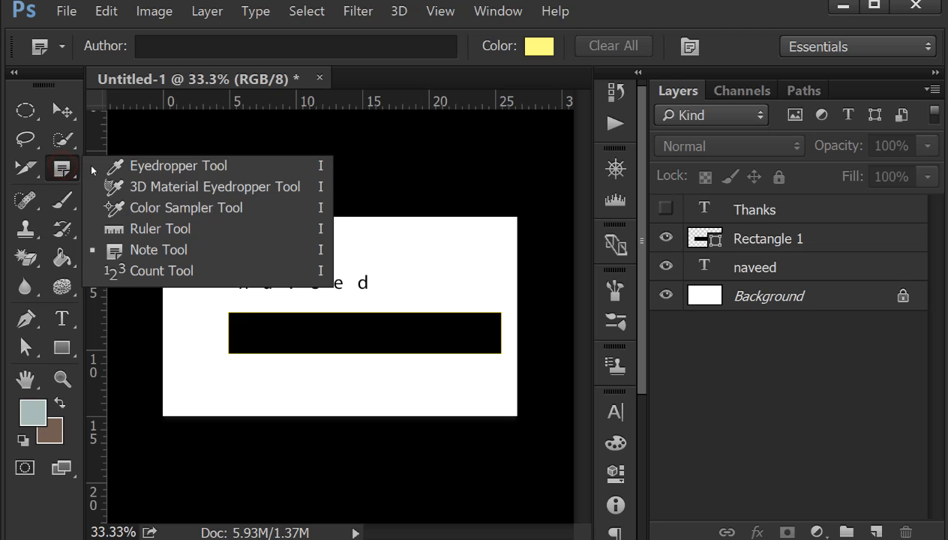
click(180, 256)
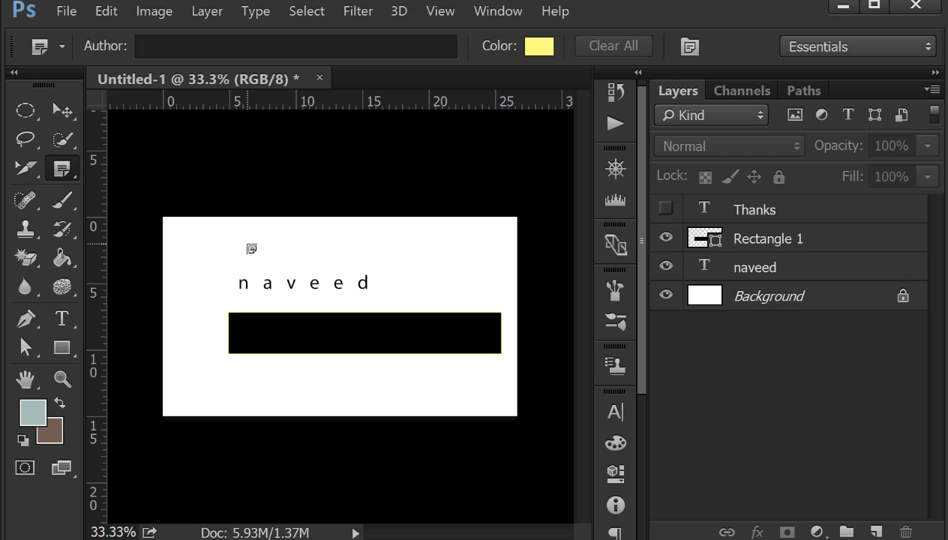
- Place a note just above the canvas's text line and enter ngkfngkfngknfkgnfkngkfngknfgn as its content
right_click(62, 168)
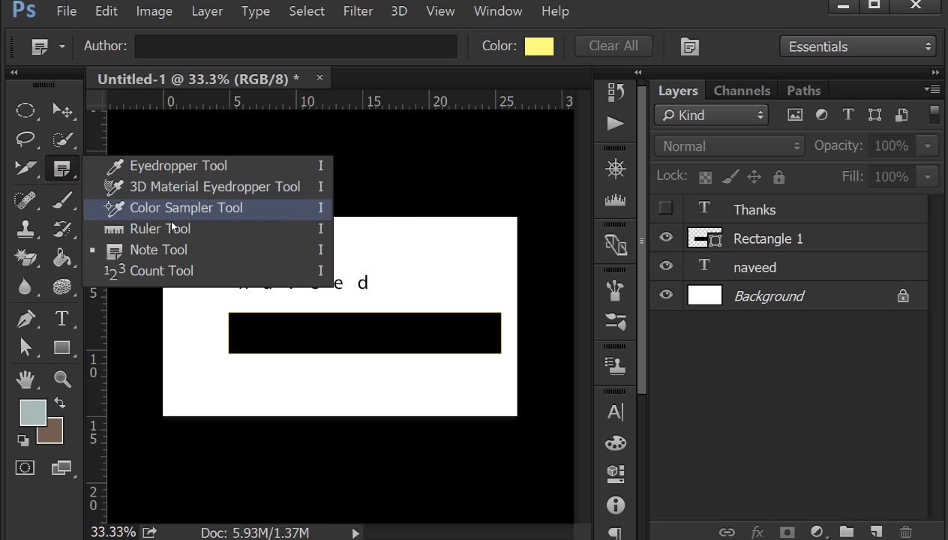
click(144, 251)
click(226, 250)
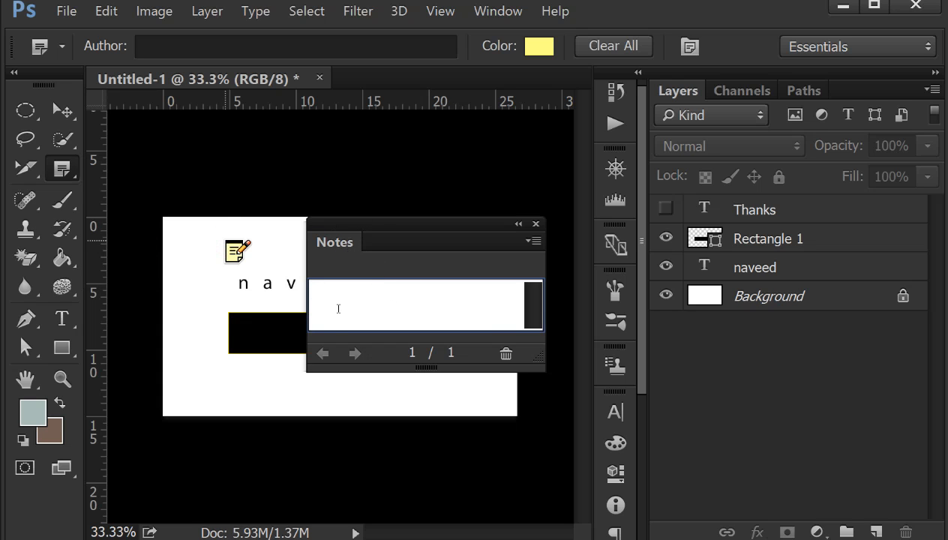
text(ngkfngkfngknfkgnfkngkf)
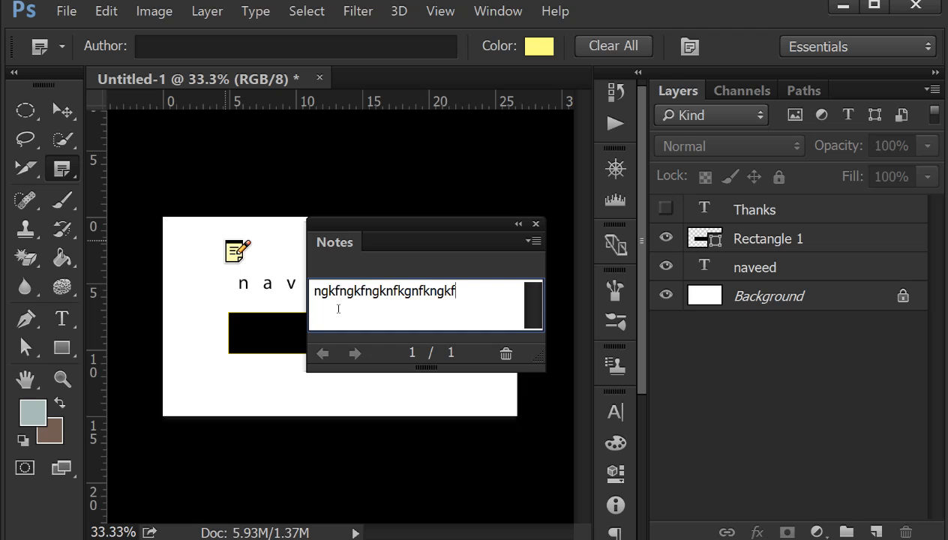
text(ngknfgnkfngknfkgnkfngknfkgkfngkfnkgnk)
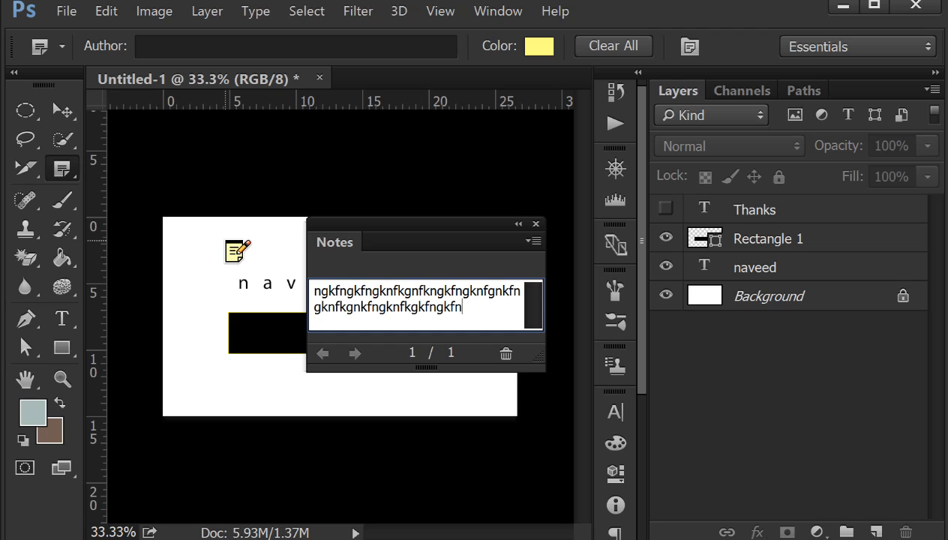
- Extend the note's content to read ngkfngkfngknfkgnfkngkfngknfgnkfngknfkgnkfngknfkgkfngkfnkgnk and close the Notes panel
click(529, 224)
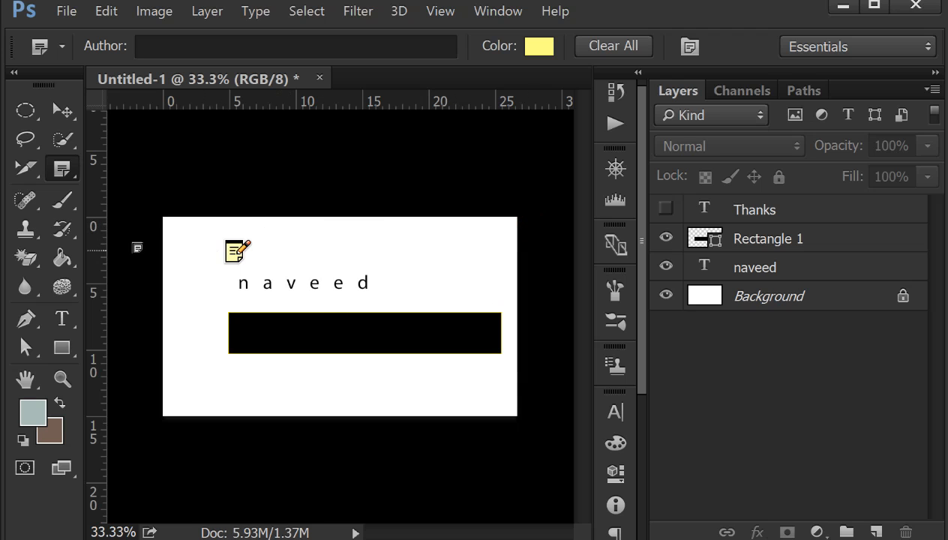
- Place two more empty notes, one on the canvas's upper edge and one just outside its right edge, and close the Notes panel
right_click(62, 168)
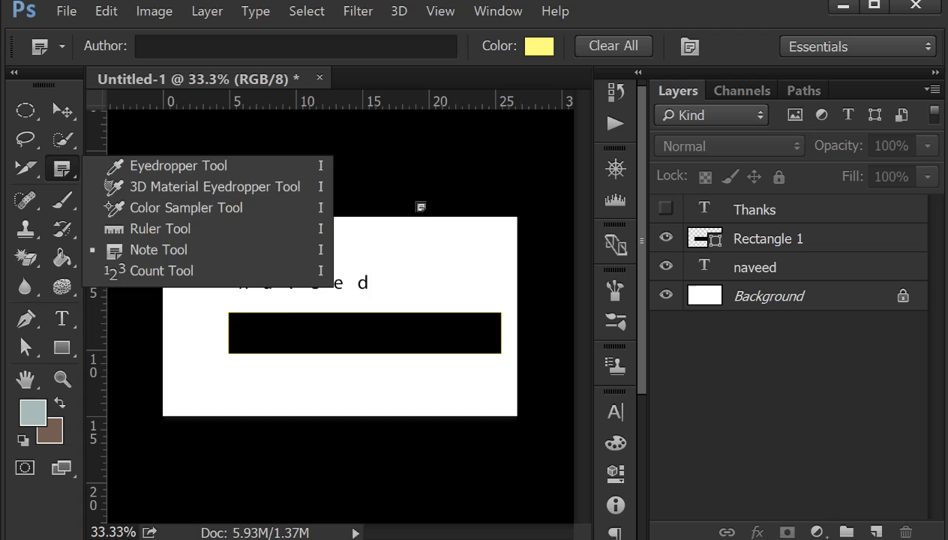
click(420, 205)
click(535, 215)
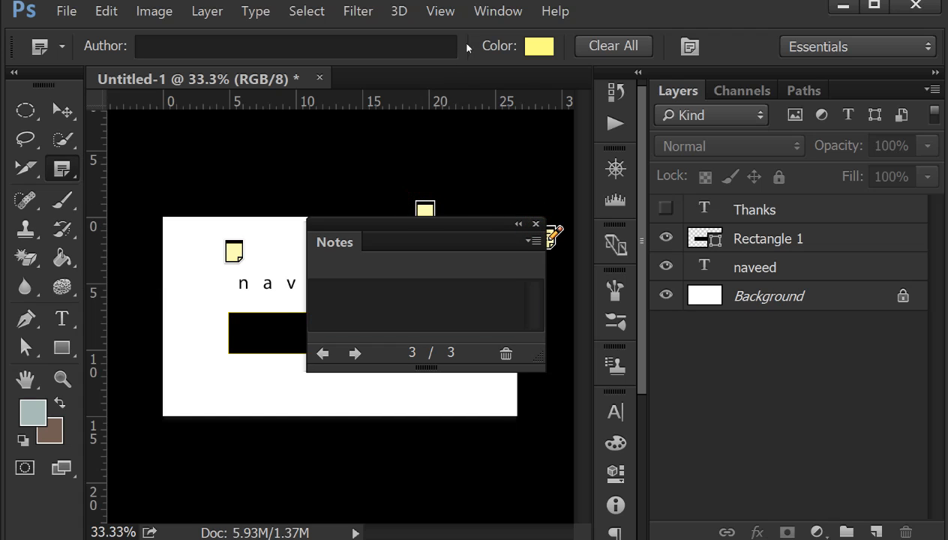
click(536, 224)
click(536, 224)
click(536, 224)
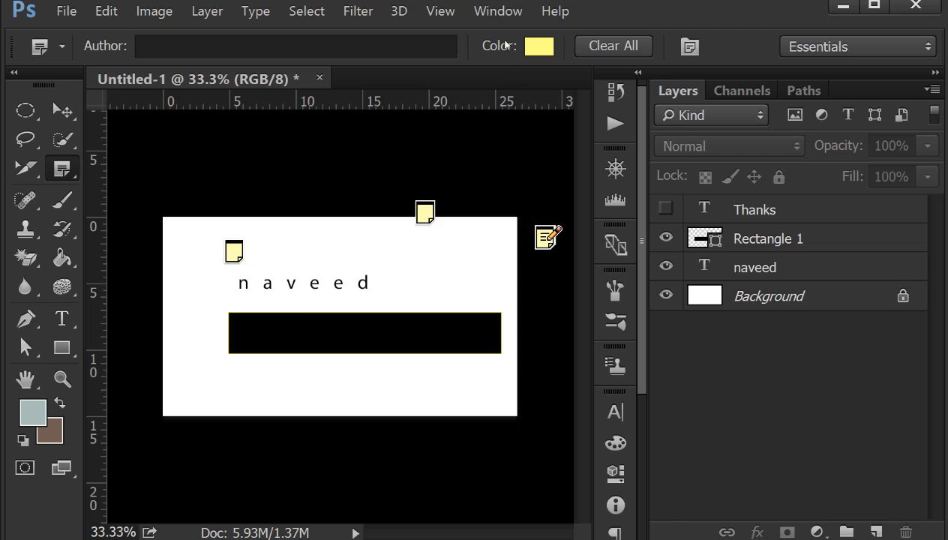
- Show the Notes panel once more and close it
click(498, 11)
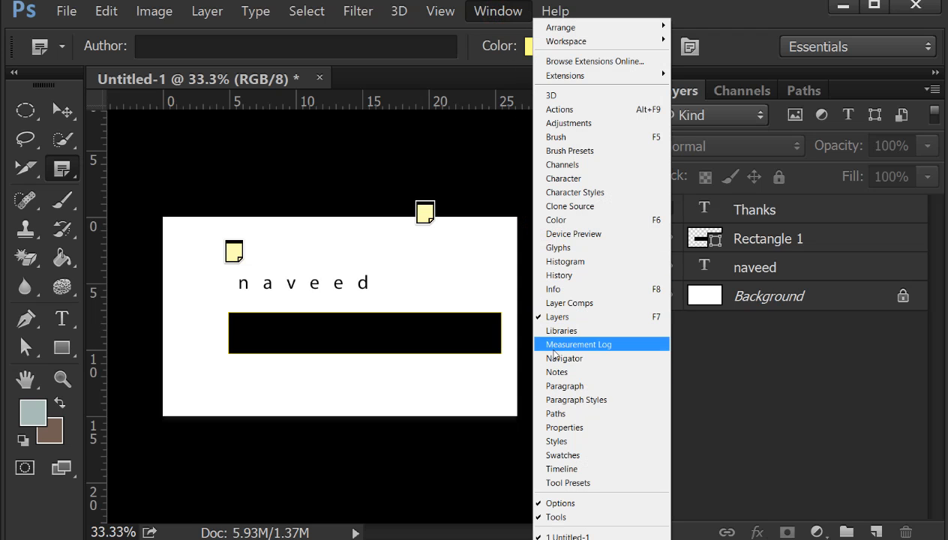
click(581, 373)
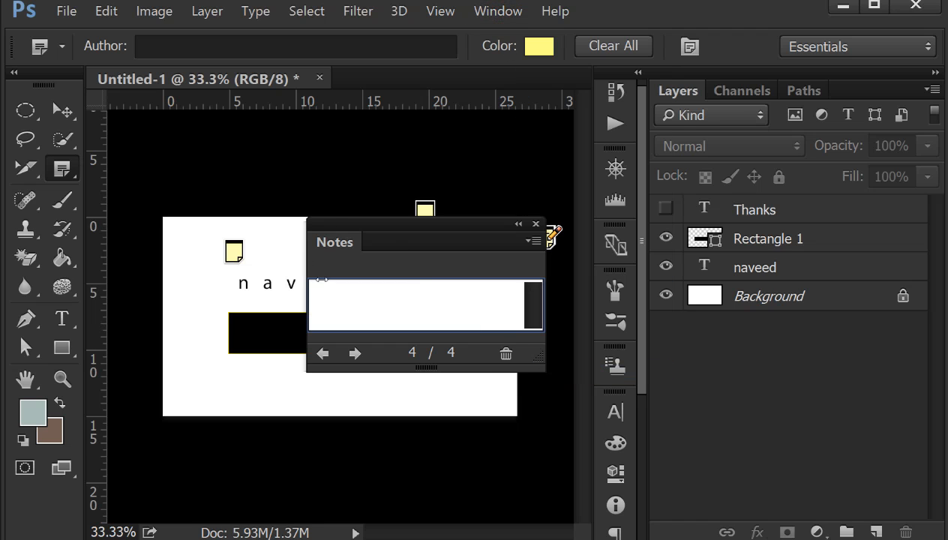
click(535, 224)
- Show the Paragraph panel and add the text dfdfd above the existing text line, shifted slightly left to sit beside the note
click(512, 19)
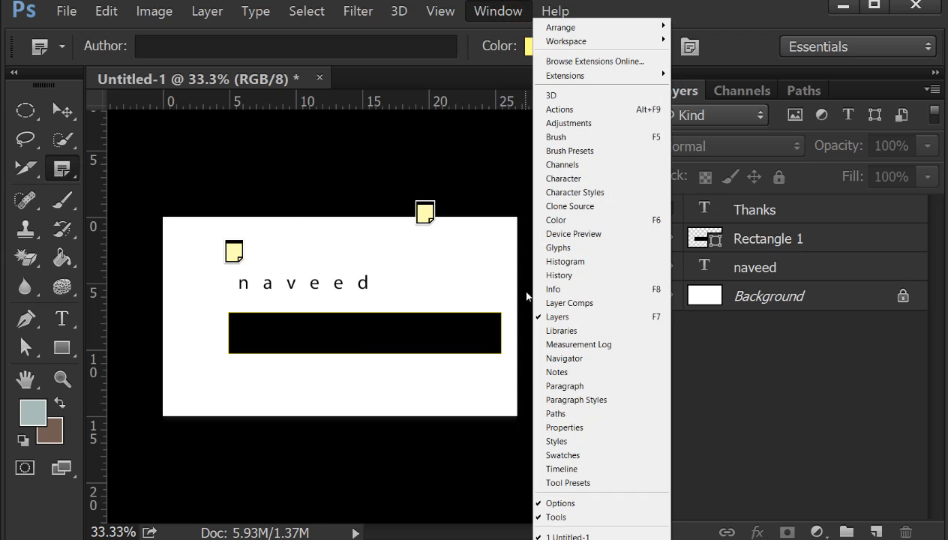
click(574, 386)
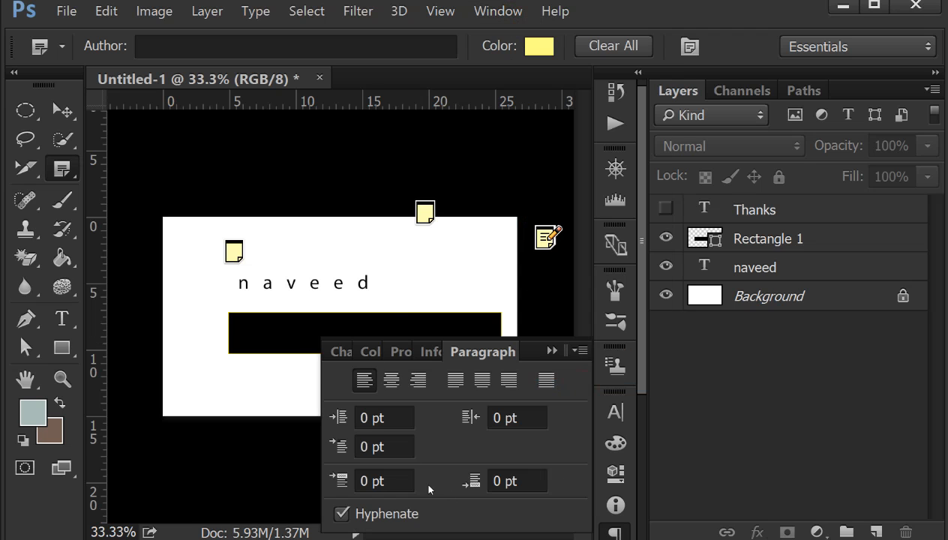
drag(63, 318, 127, 317)
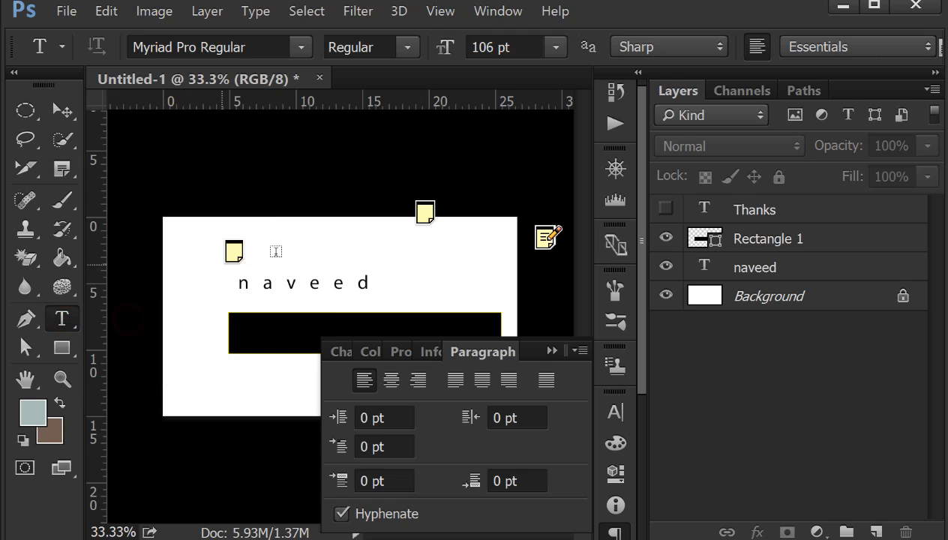
click(292, 248)
text(dfdfd)
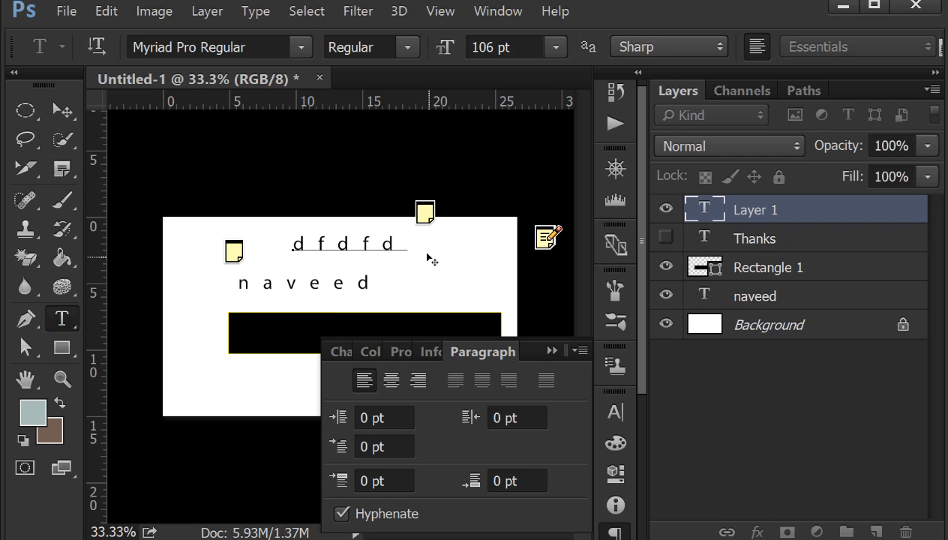
drag(414, 246, 381, 251)
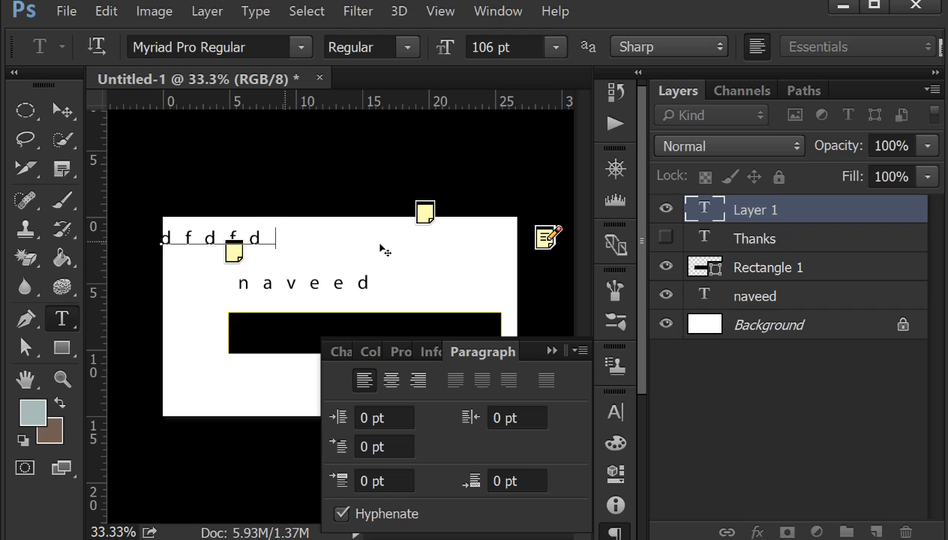
- Try centre and right alignment on the dfdfd text and return it to left alignment
click(391, 380)
click(417, 380)
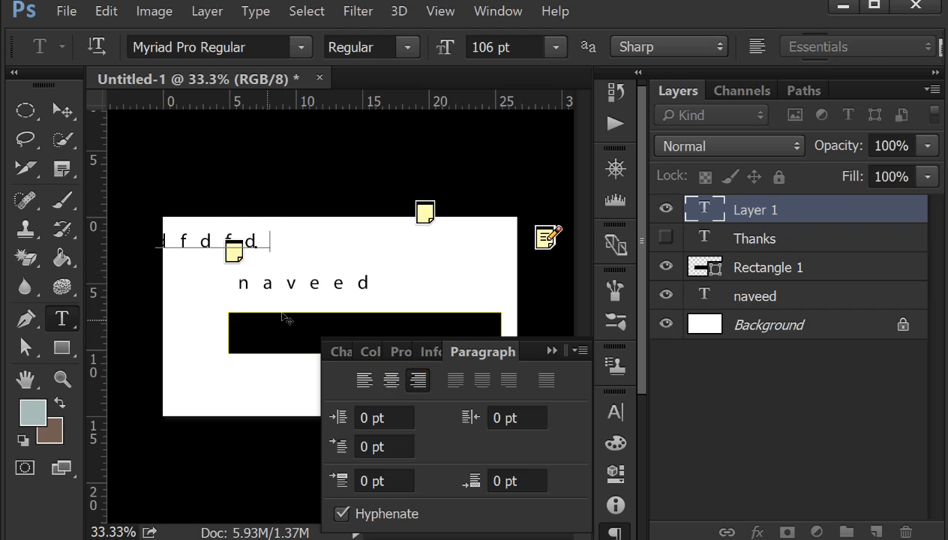
click(391, 380)
click(363, 380)
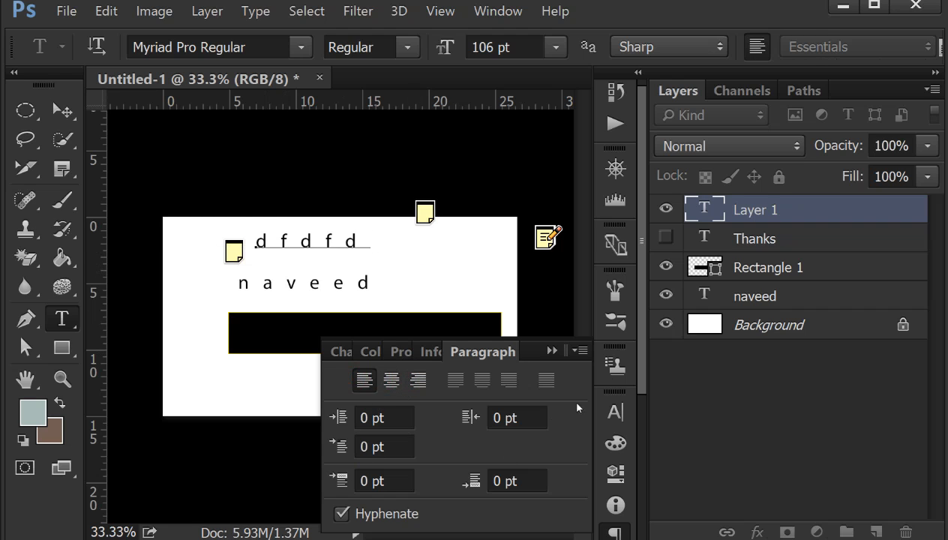
- Collapse the Paragraph panel and show the Paths panel
click(553, 352)
click(504, 20)
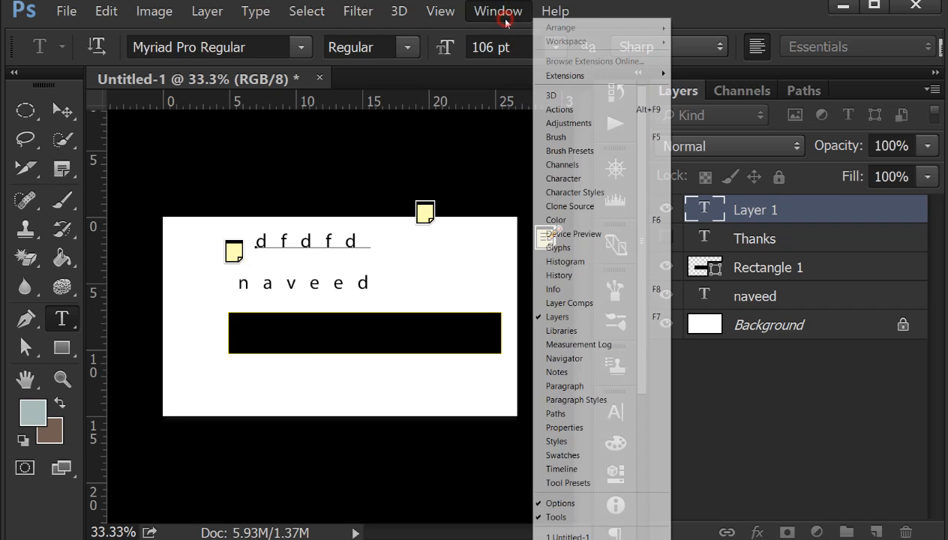
click(580, 414)
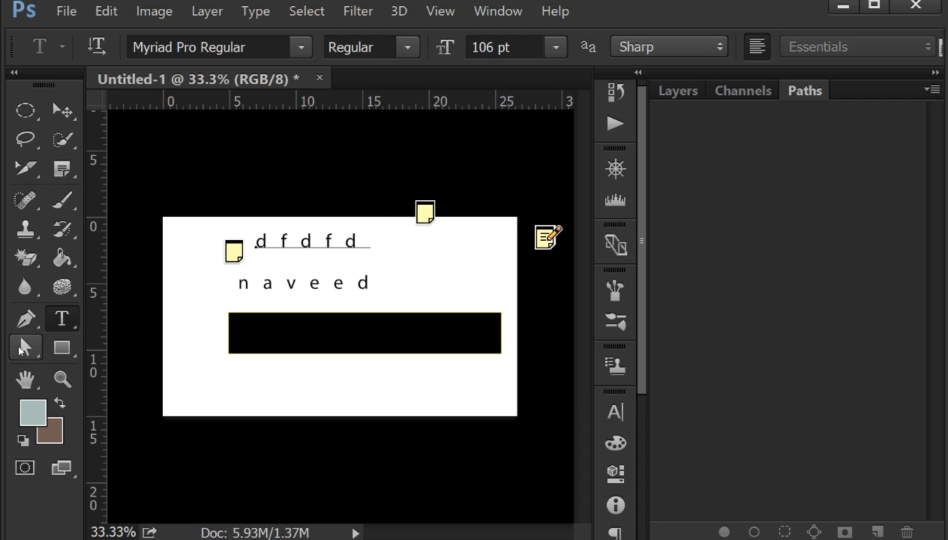
- Draw a closed five-sided path with the Pen Tool over the right part of the canvas, crossing the black rectangle
click(25, 318)
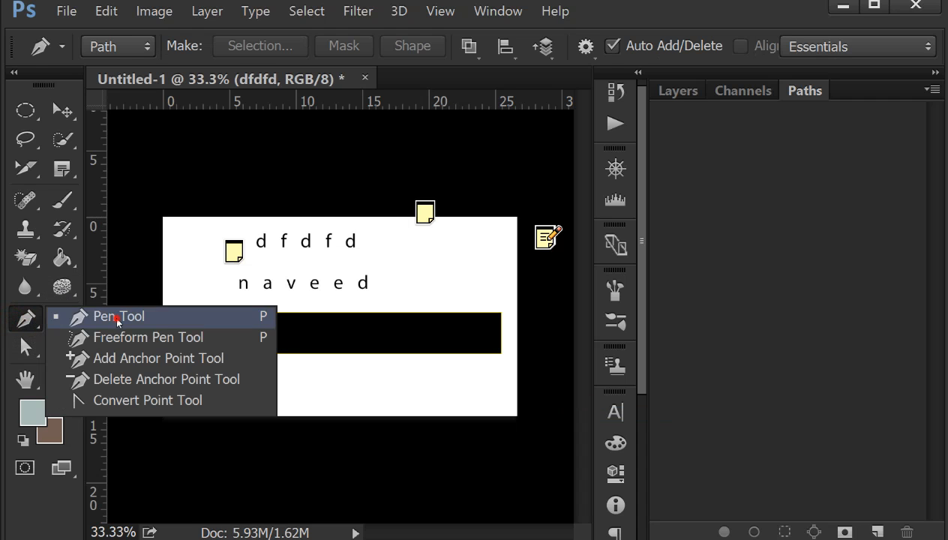
click(117, 319)
click(401, 245)
click(363, 344)
click(362, 391)
click(492, 394)
click(477, 286)
click(400, 246)
click(402, 247)
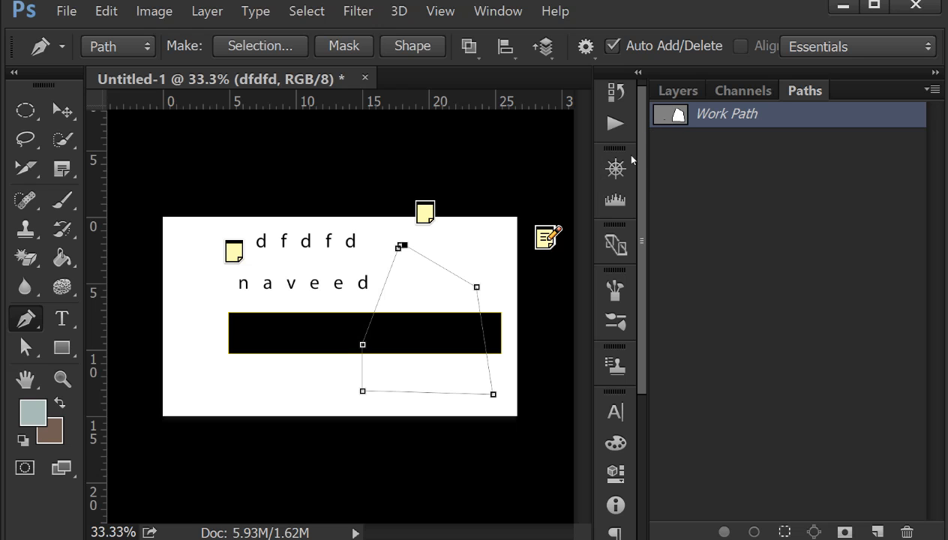
- Show the Properties panel and move the dfdfd text up off the canvas with the Move Tool
click(498, 10)
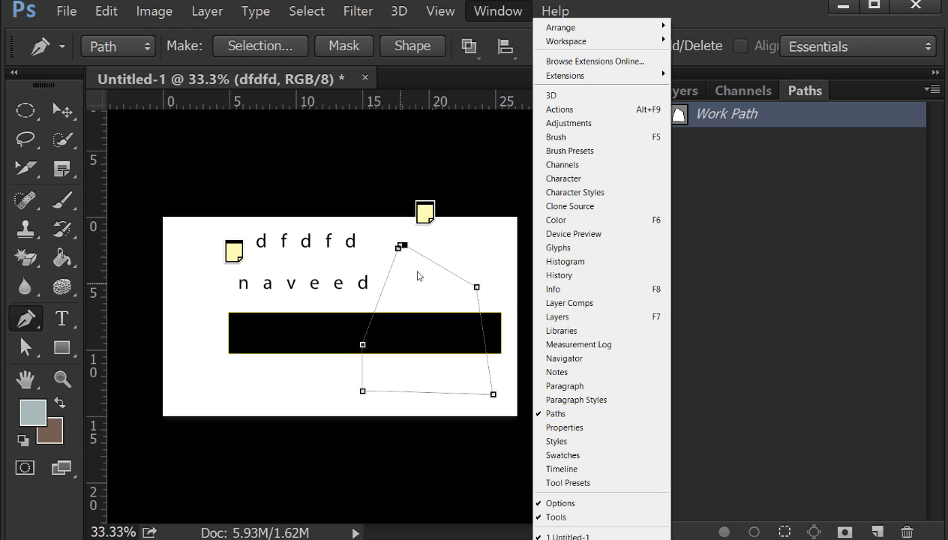
click(580, 428)
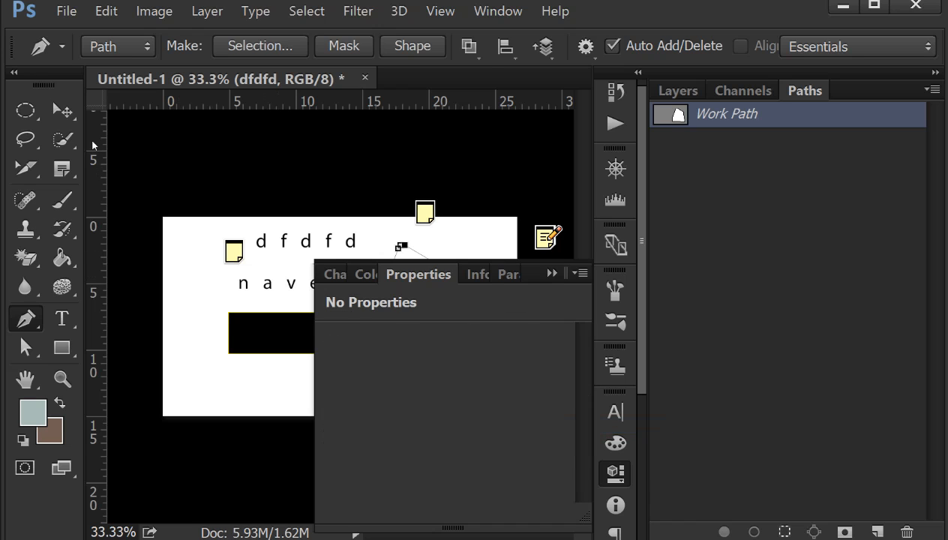
click(63, 110)
drag(250, 312, 224, 237)
click(235, 250)
click(264, 279)
- Return to the layer list and select the Rectangle 1 layer to load its mask properties
click(688, 92)
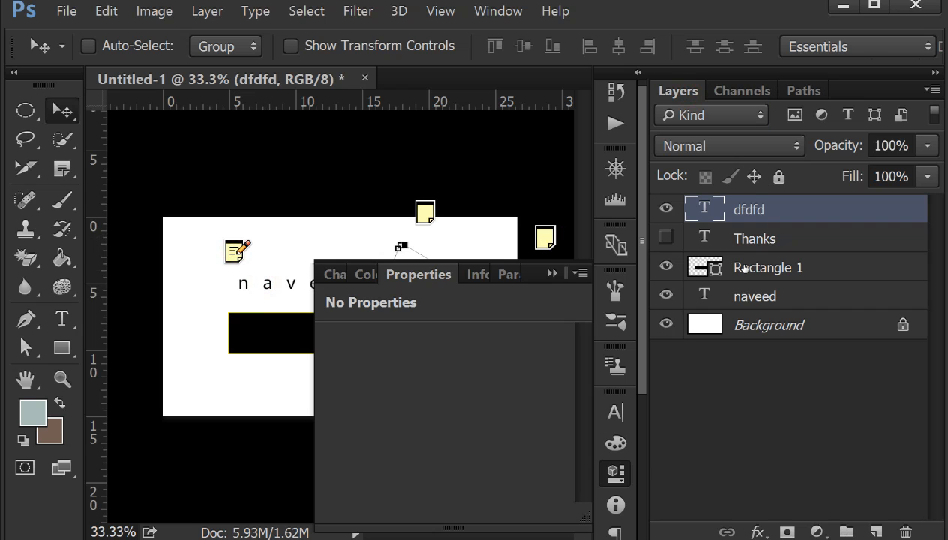
click(746, 239)
click(751, 270)
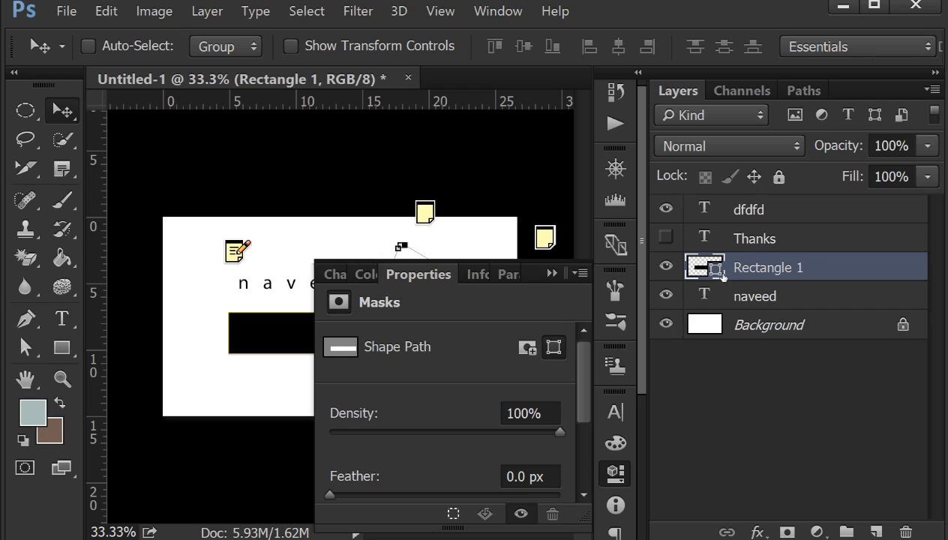
- Try lower mask densities on Rectangle 1 and return the Density to 100%
drag(524, 435, 425, 430)
drag(426, 430, 539, 434)
drag(542, 433, 563, 433)
- Collapse the Properties panel and show the Styles panel
click(551, 273)
click(505, 15)
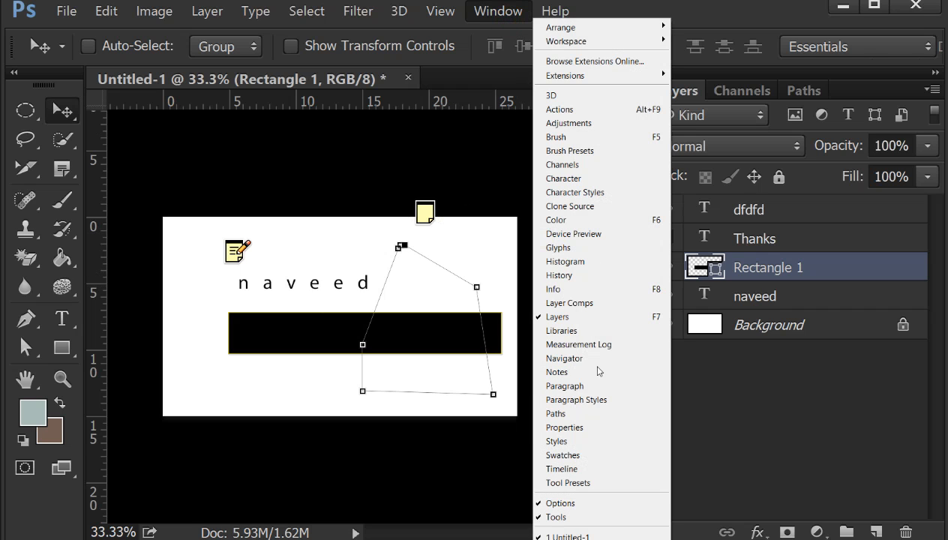
click(598, 448)
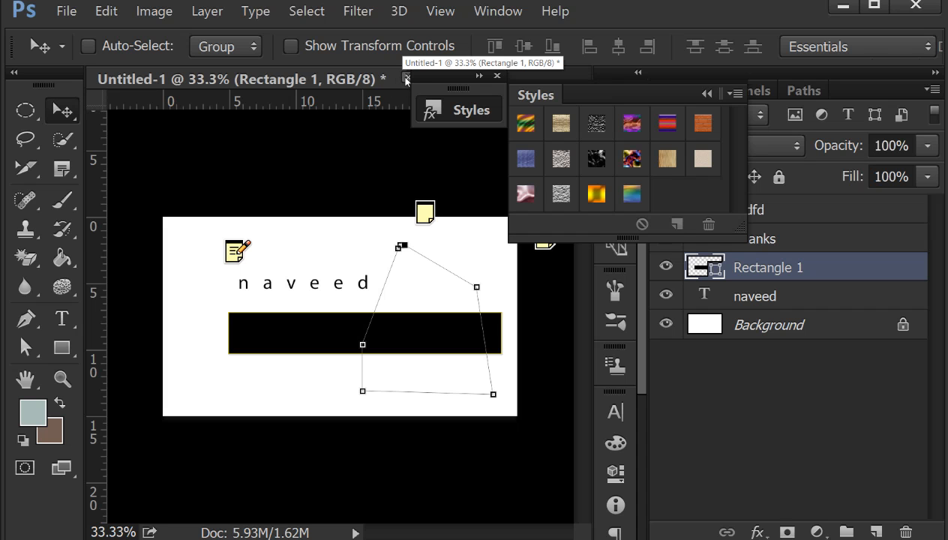
- Close the current document without saving and create a new blank document
click(407, 78)
click(484, 231)
click(67, 11)
click(75, 28)
click(579, 66)
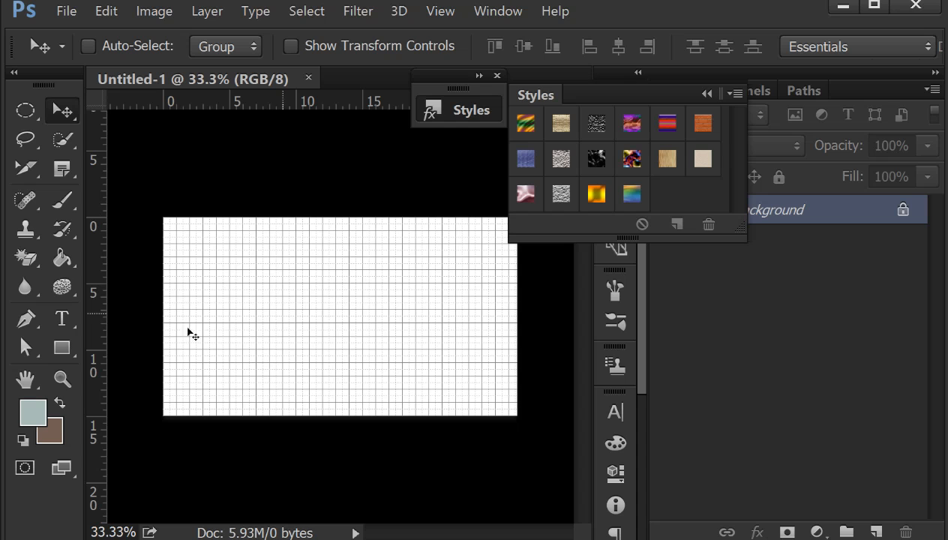
- Hide the extras so the grid is off, and add the text naveedplace.com in 106 pt Myriad Pro Regular across the canvas
click(440, 10)
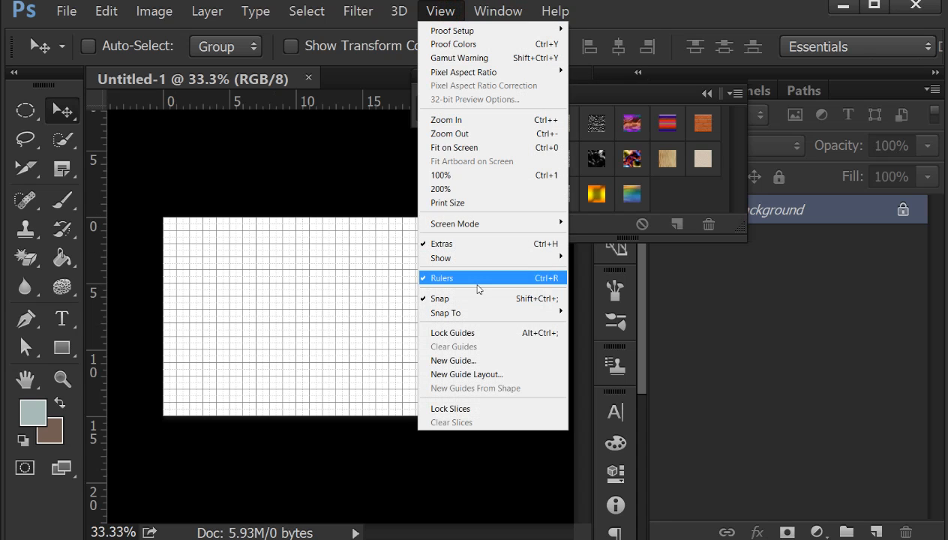
click(473, 244)
drag(61, 318, 90, 319)
click(112, 315)
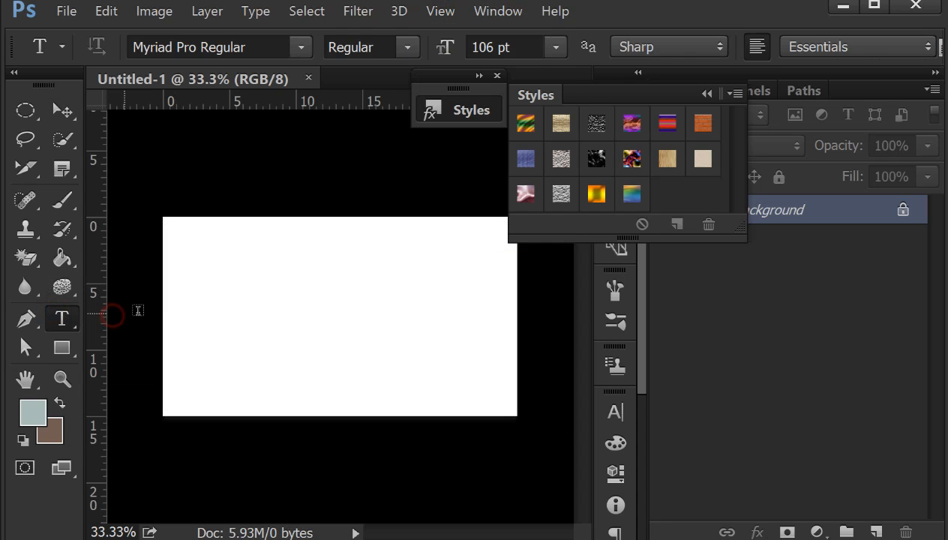
click(199, 299)
text(naveedp)
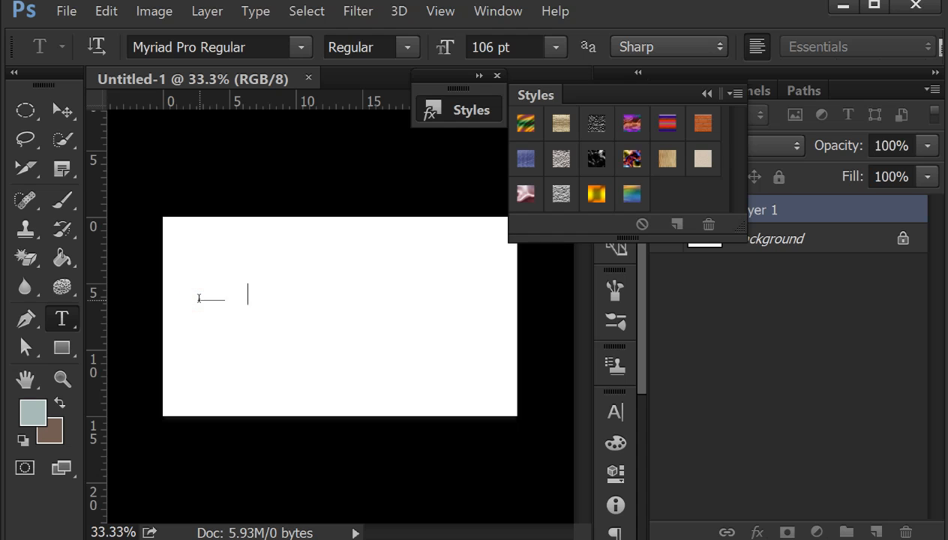
text(lace.co)
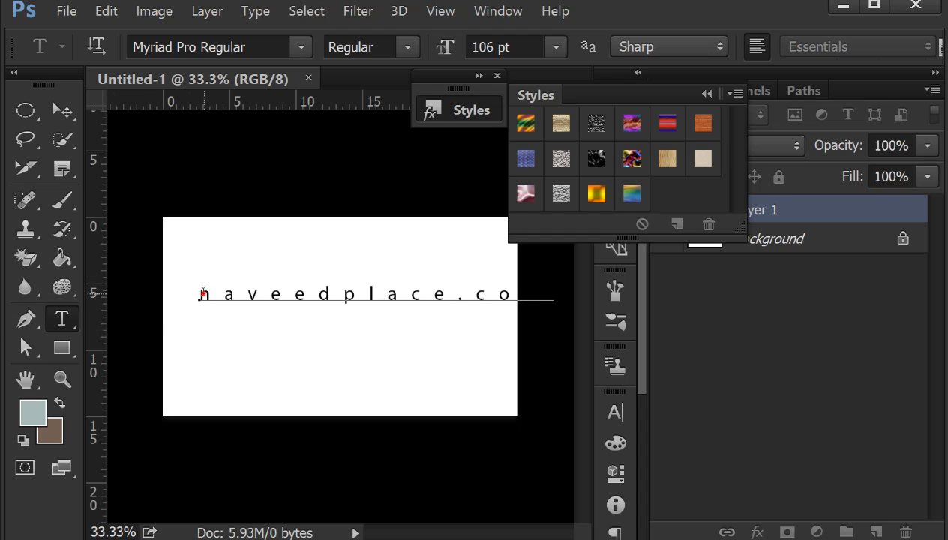
- Set the whole text's size to 93 pt and float the Styles panel over the canvas, clear of the layer list
drag(196, 298, 550, 297)
drag(450, 56, 439, 54)
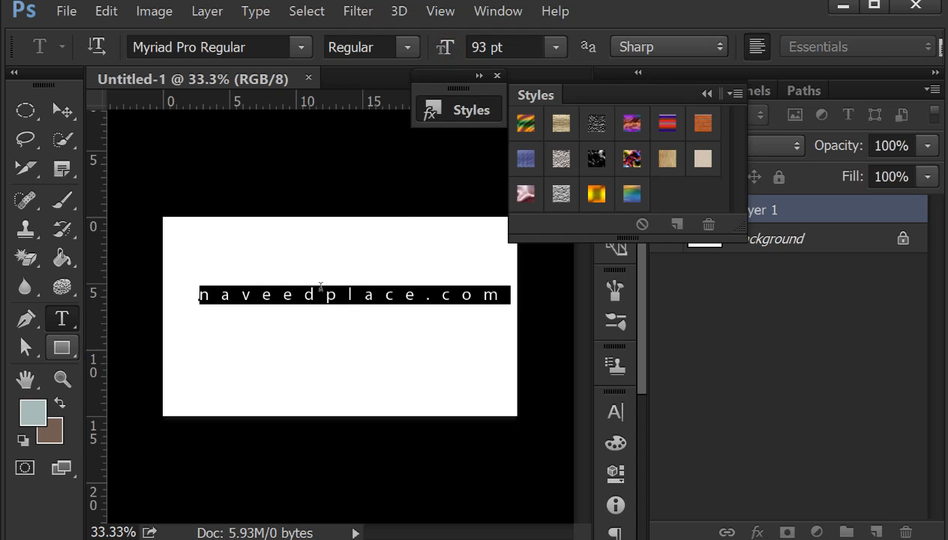
drag(636, 91, 645, 138)
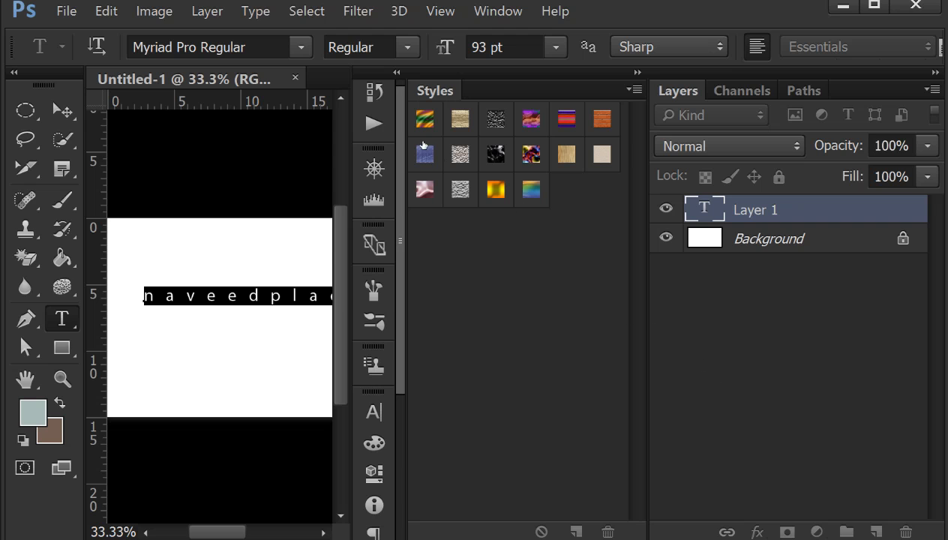
drag(435, 91, 391, 87)
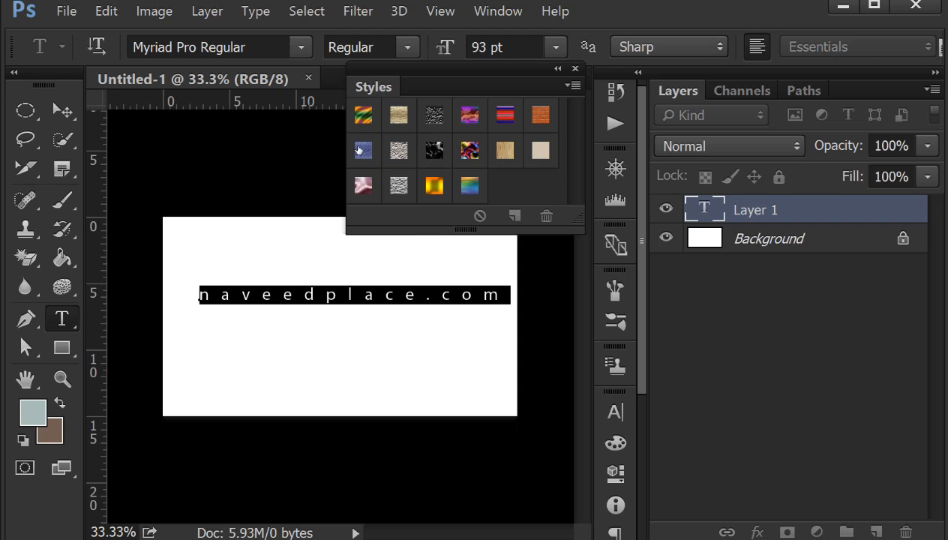
- Commit the naveedplace.com text, try the first style preset on its layer, and replace it with the second, tan-textured preset
click(765, 235)
click(783, 211)
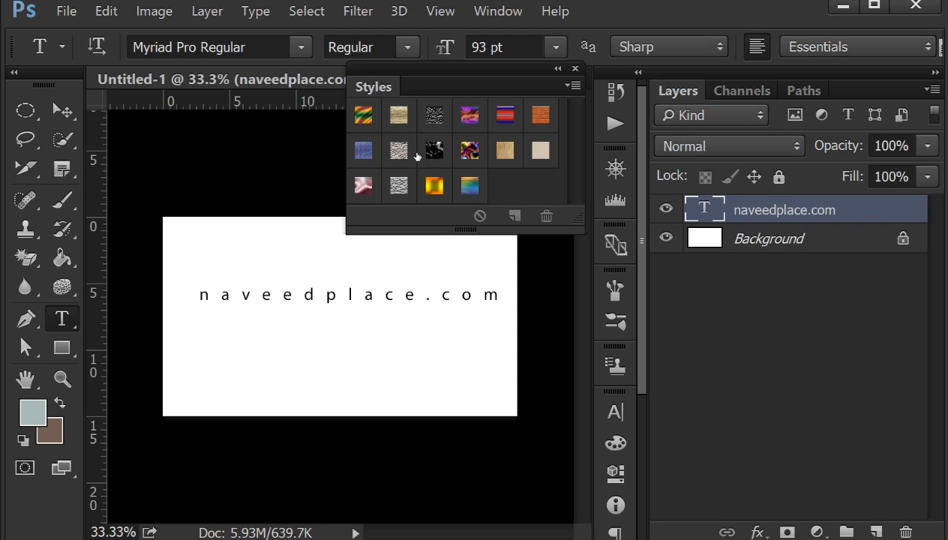
click(363, 114)
click(398, 114)
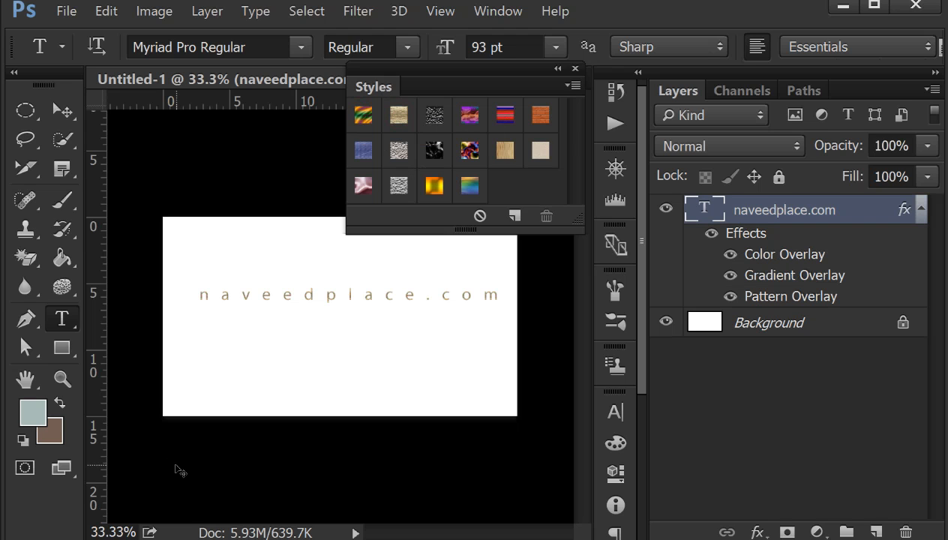
key(ctrl+plus)
key(ctrl+plus)
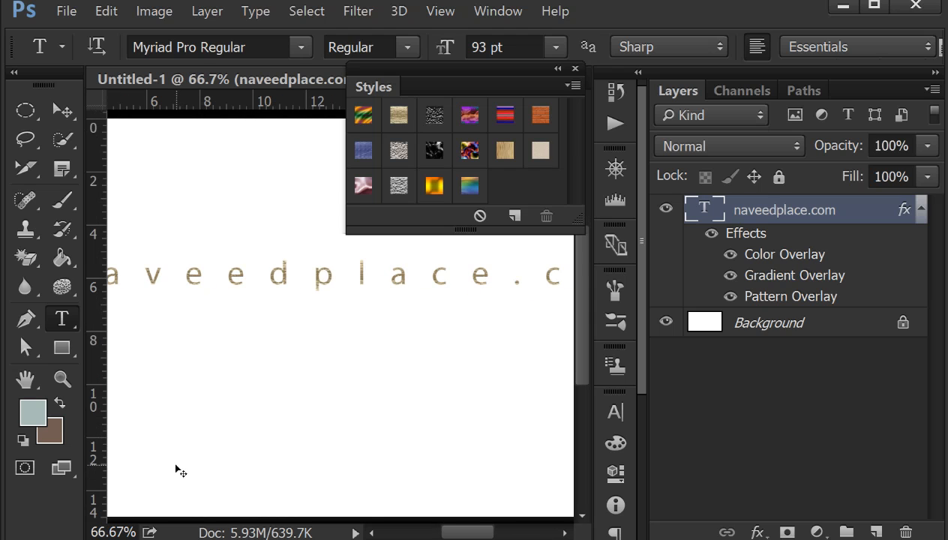
- Try several style presets in turn on the naveedplace.com text layer, ending with the pink marbled preset
key(ctrl+minus)
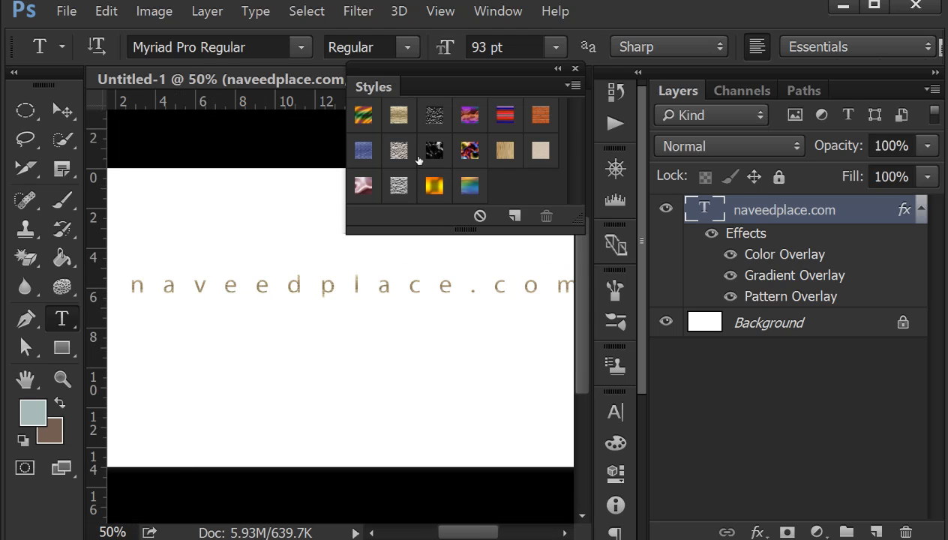
click(436, 186)
click(391, 159)
click(452, 147)
click(461, 157)
click(528, 154)
click(541, 114)
click(434, 139)
click(430, 178)
click(361, 172)
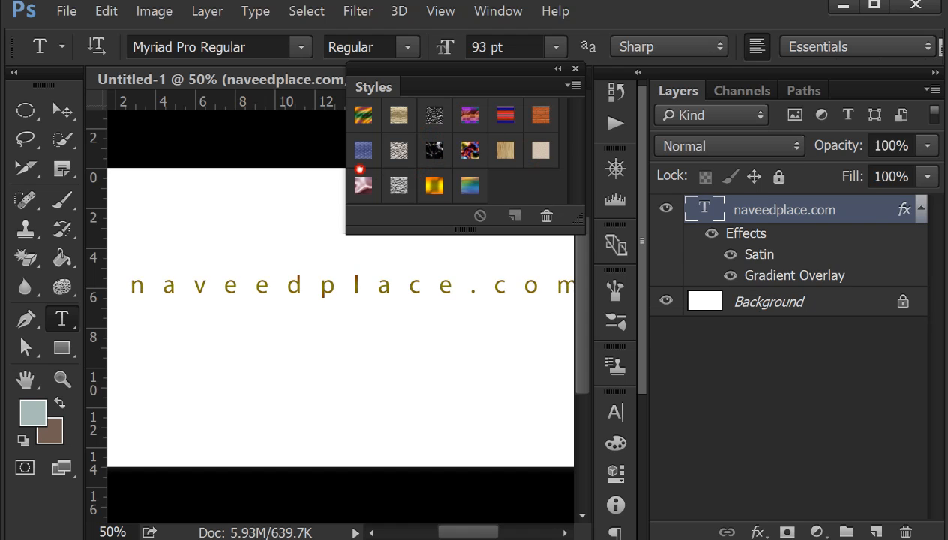
- Replace the current style presets with the Dotted Strokes set and apply one of its stroke presets to the naveedplace.com text layer
click(572, 87)
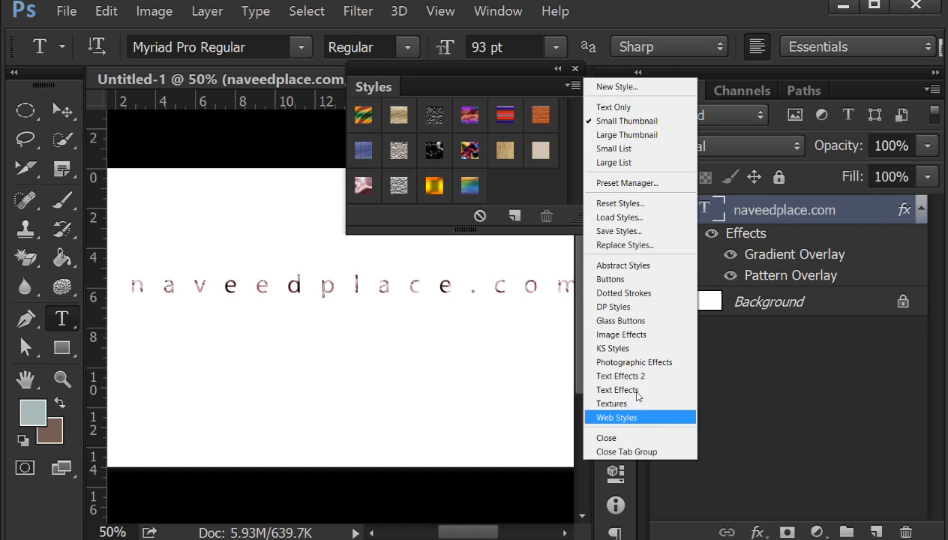
click(624, 294)
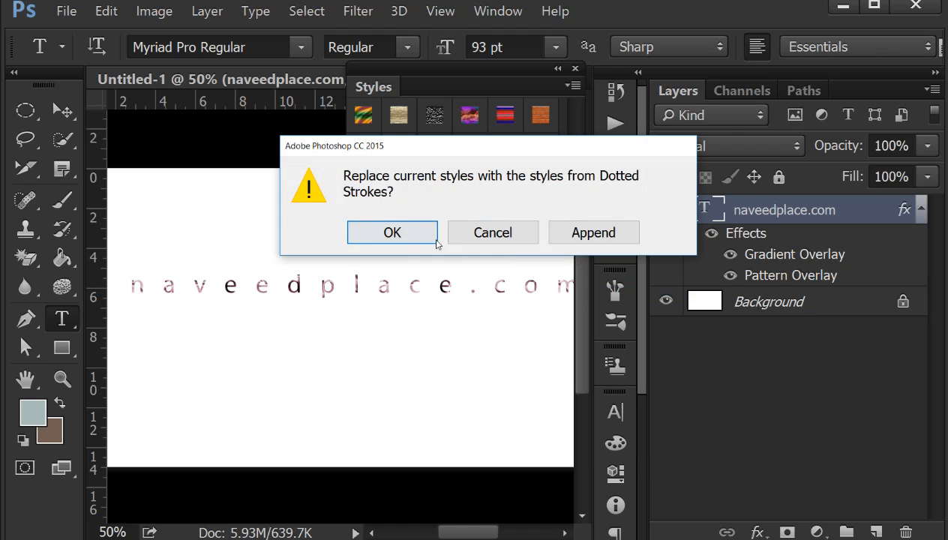
click(402, 232)
click(505, 148)
click(405, 150)
click(372, 147)
click(478, 132)
click(427, 192)
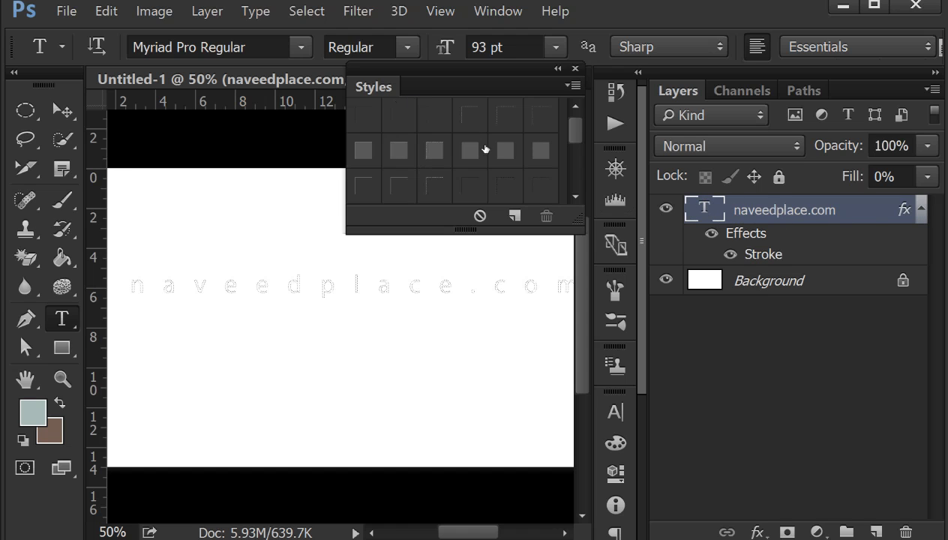
drag(574, 126, 573, 124)
- Draw a black rectangle about 1426 by 174 px with a 3 pt yellow stroke below the text, and apply a Dotted Strokes preset to it
drag(62, 348, 524, 380)
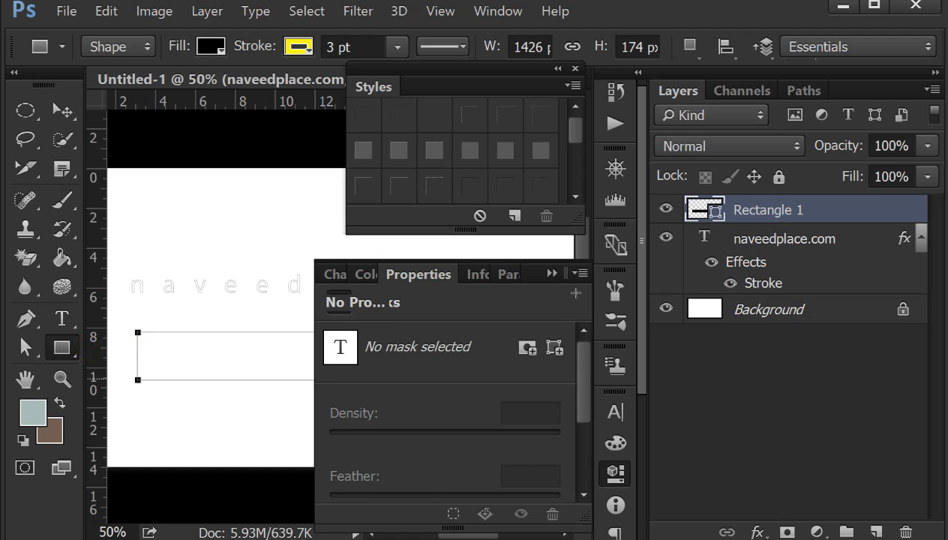
click(550, 274)
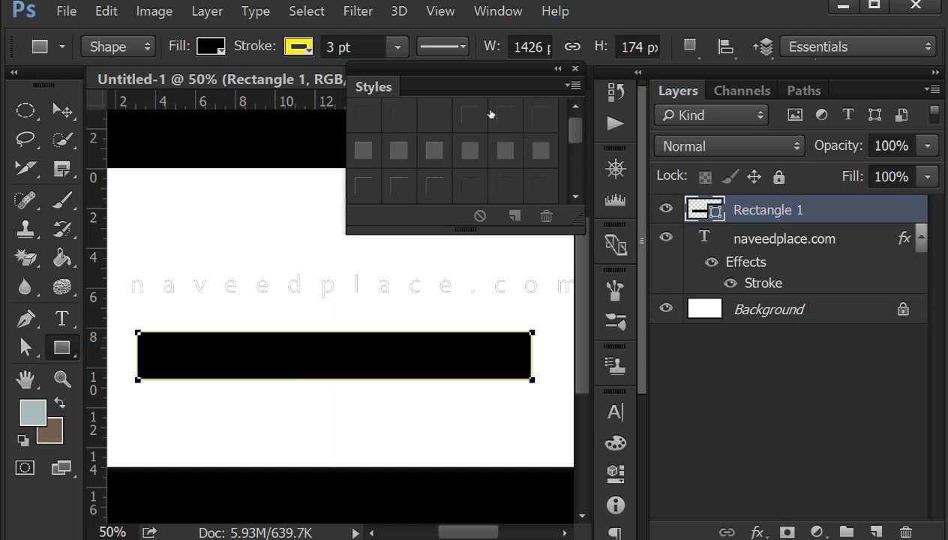
click(467, 150)
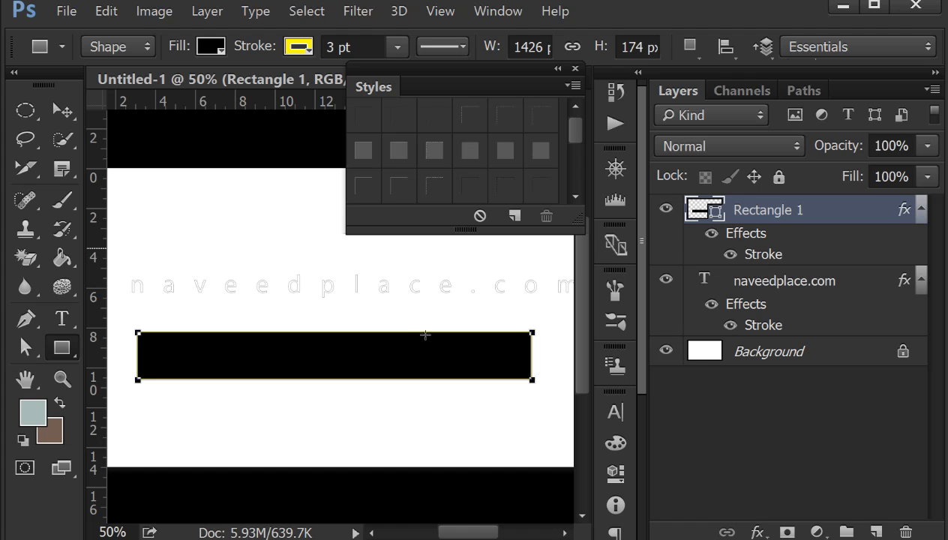
click(400, 353)
key(Escape)
- Replace the style presets with the Glass Buttons set and try several on the rectangle, ending with the bright green one
click(570, 87)
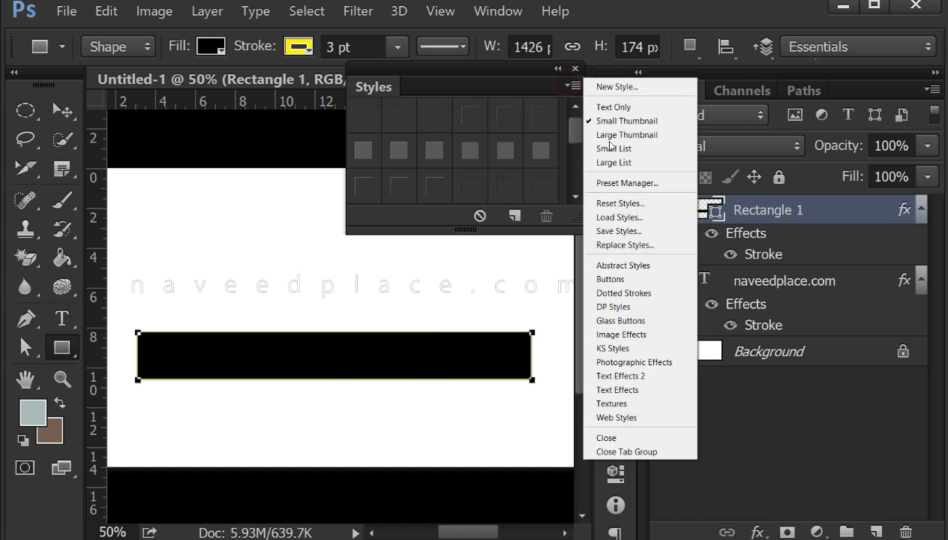
click(620, 322)
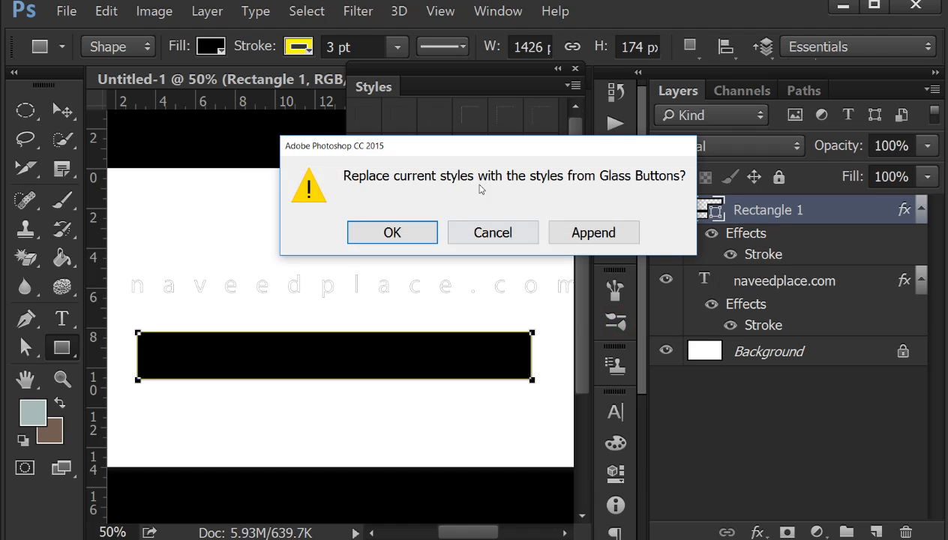
click(383, 225)
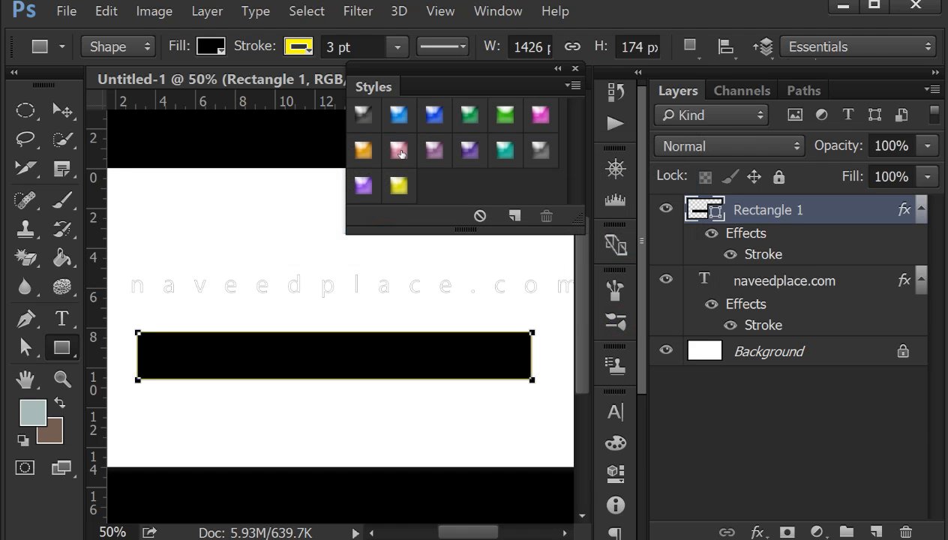
click(399, 150)
click(434, 150)
click(470, 150)
click(505, 116)
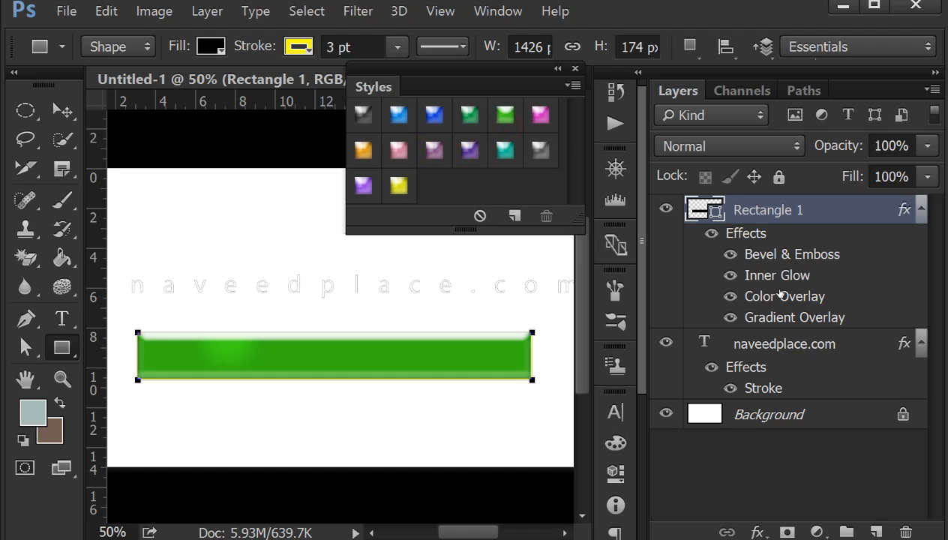
- Try more glass presets on the rectangle, including blue and yellow, and finish with the grey glass preset from the second row
click(517, 144)
click(439, 120)
click(392, 112)
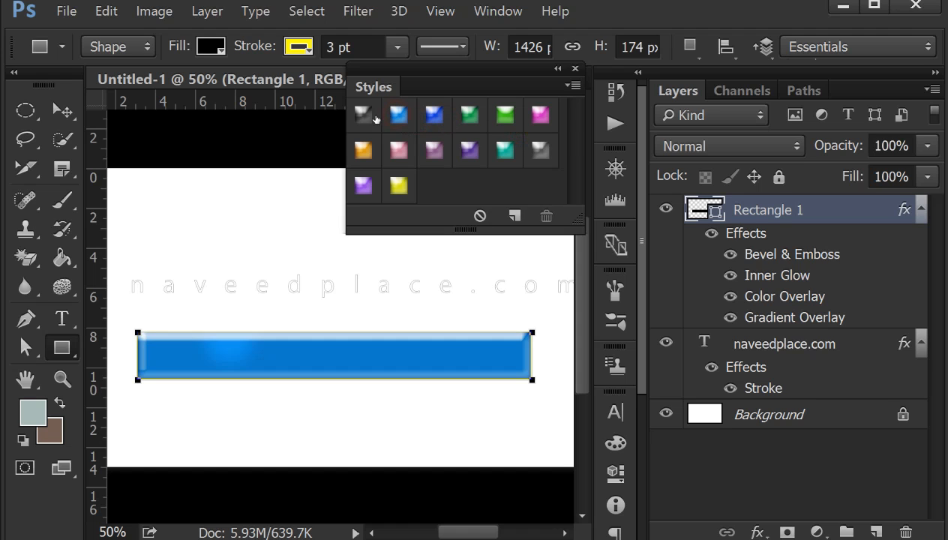
click(373, 117)
click(356, 144)
click(360, 179)
click(387, 183)
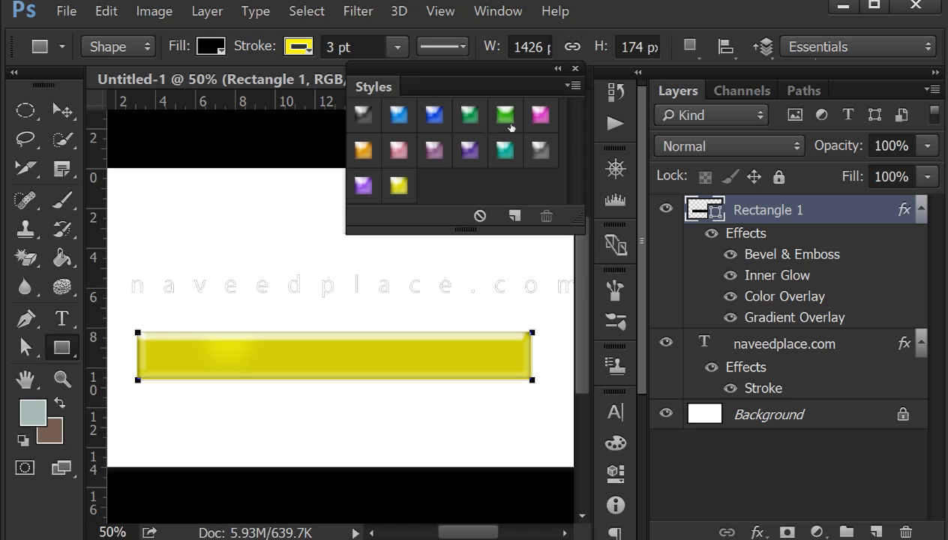
click(537, 149)
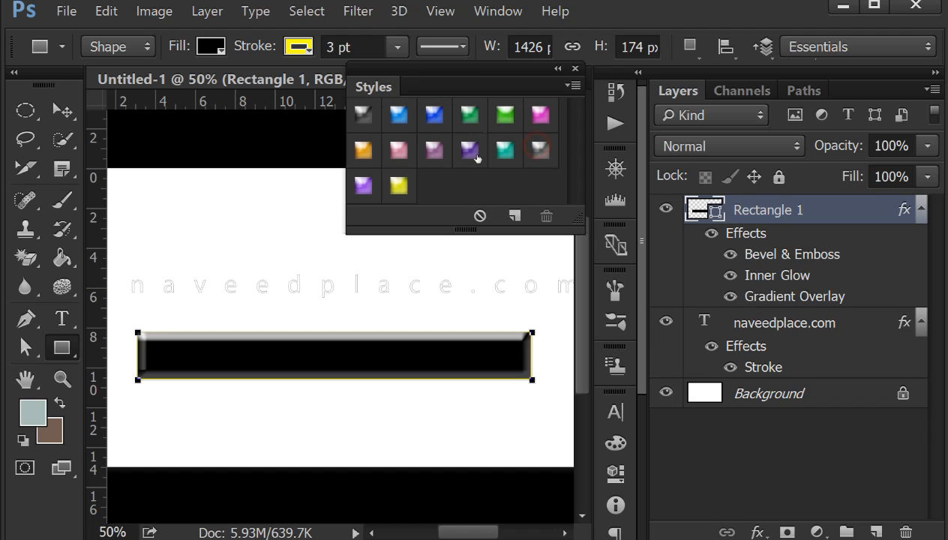
- Collapse the floating Styles panel to its icon and show the Swatches panel
click(556, 70)
click(498, 10)
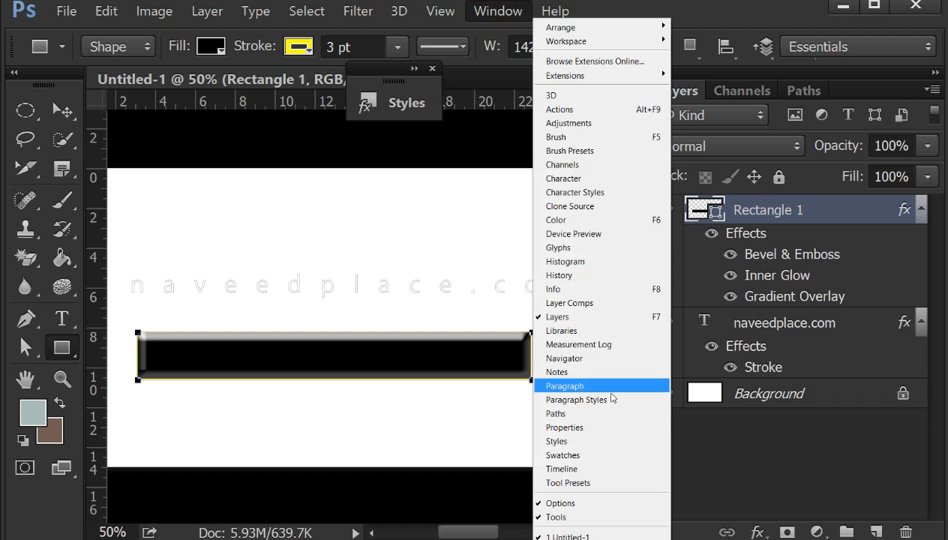
click(591, 455)
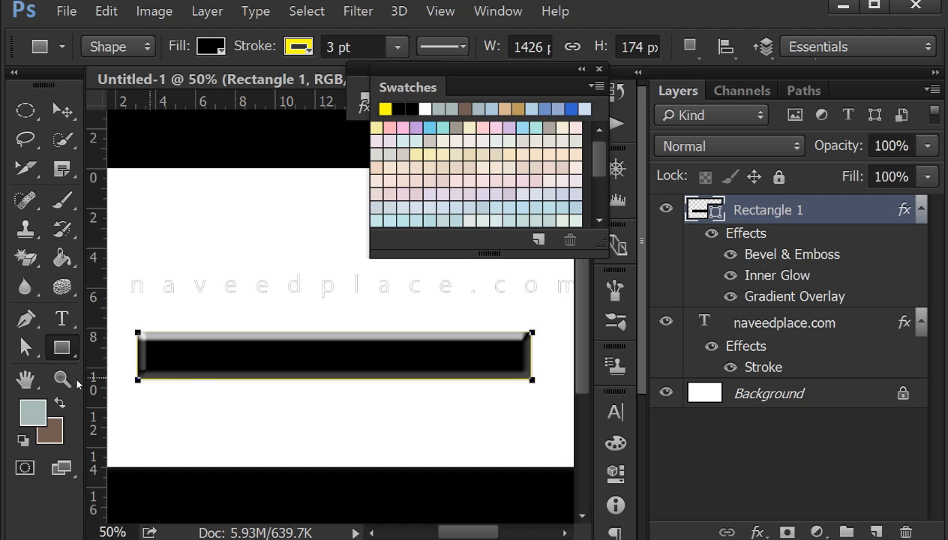
- Check the foreground color in the Color Picker without changing it, and try pale pink, yellow and teal swatches as the foreground color
click(33, 411)
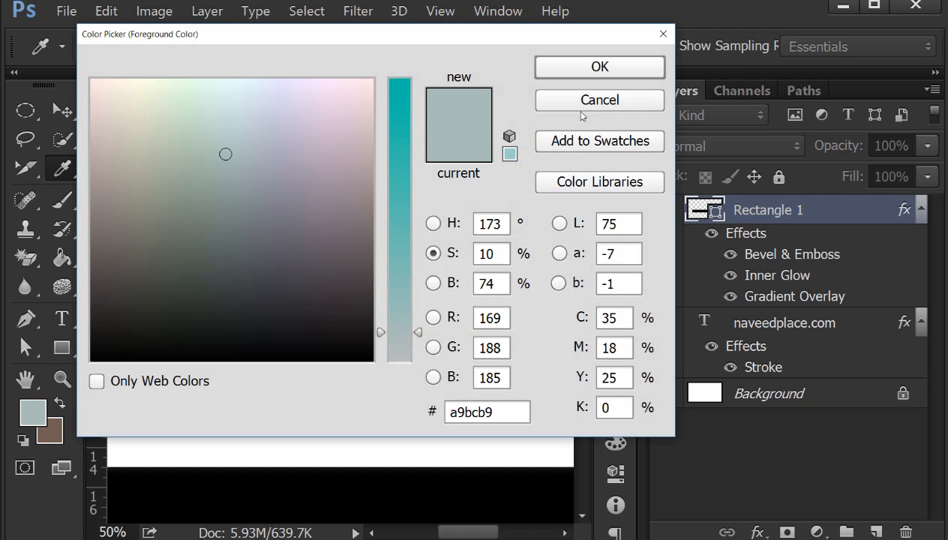
click(600, 105)
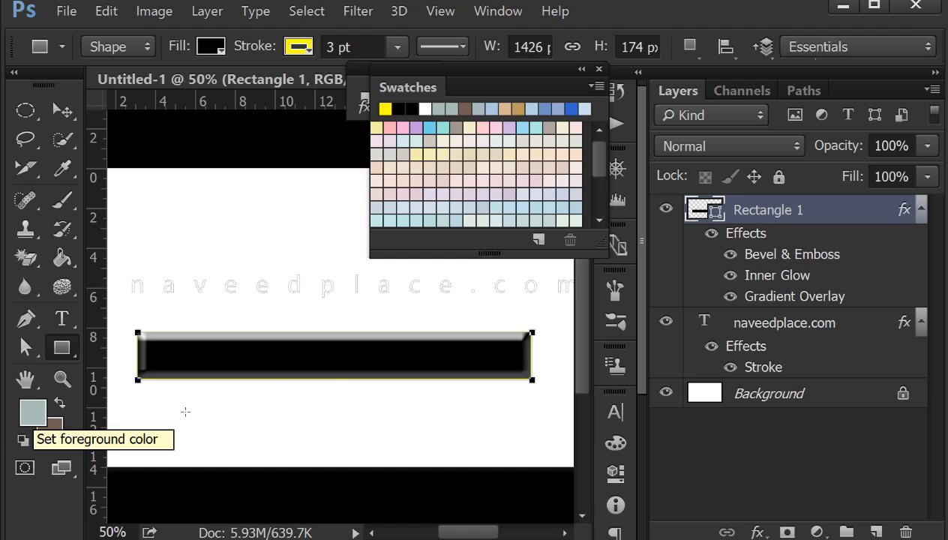
mouse_move(601, 153)
mouse_down()
mouse_move(604, 201)
mouse_move(595, 154)
mouse_up()
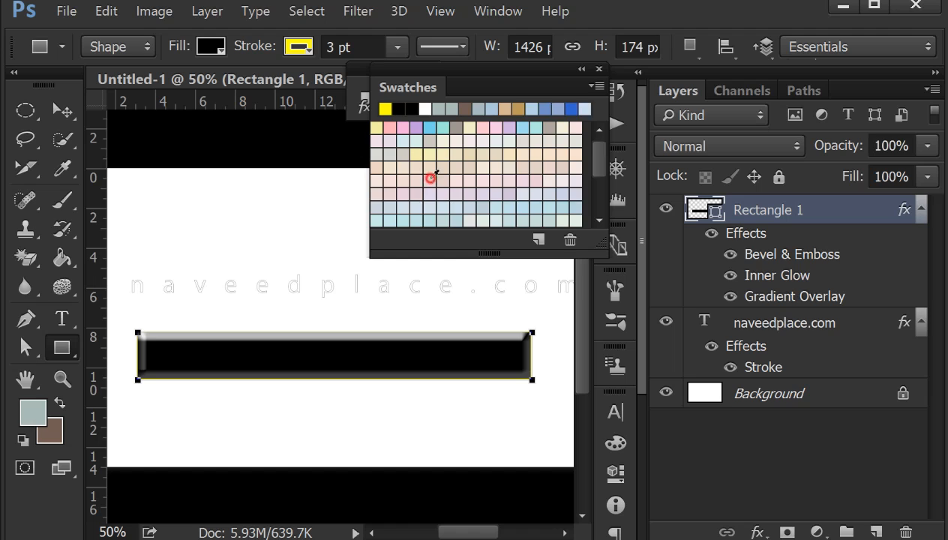
click(430, 179)
scroll(431, 180, down, 5)
click(444, 212)
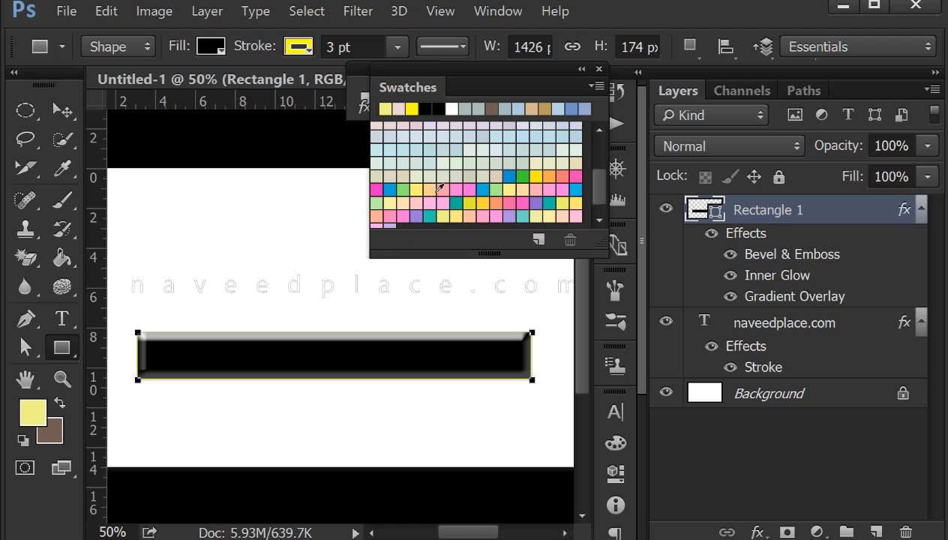
scroll(445, 189, down, 1)
click(459, 196)
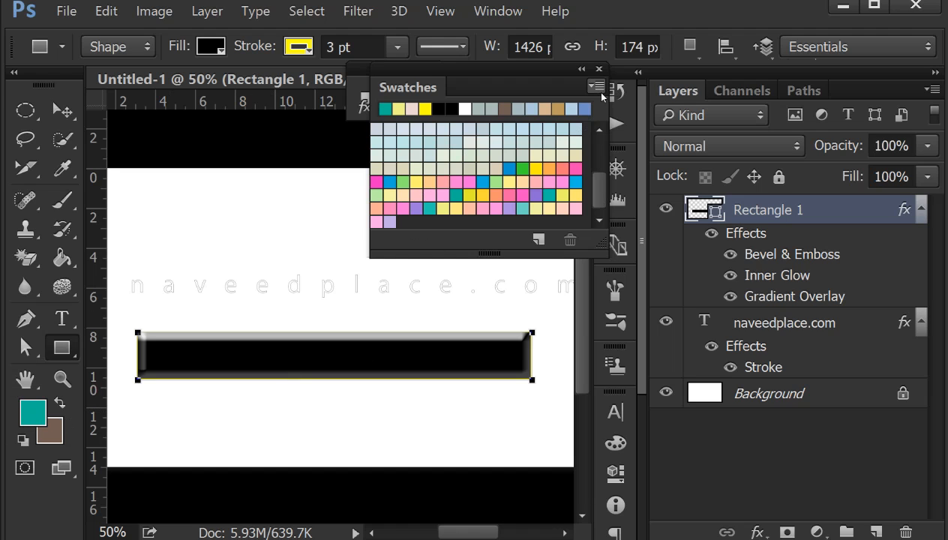
- Replace the swatches with the HKS E library and try several of its colors, ending with purple as the foreground color
click(601, 89)
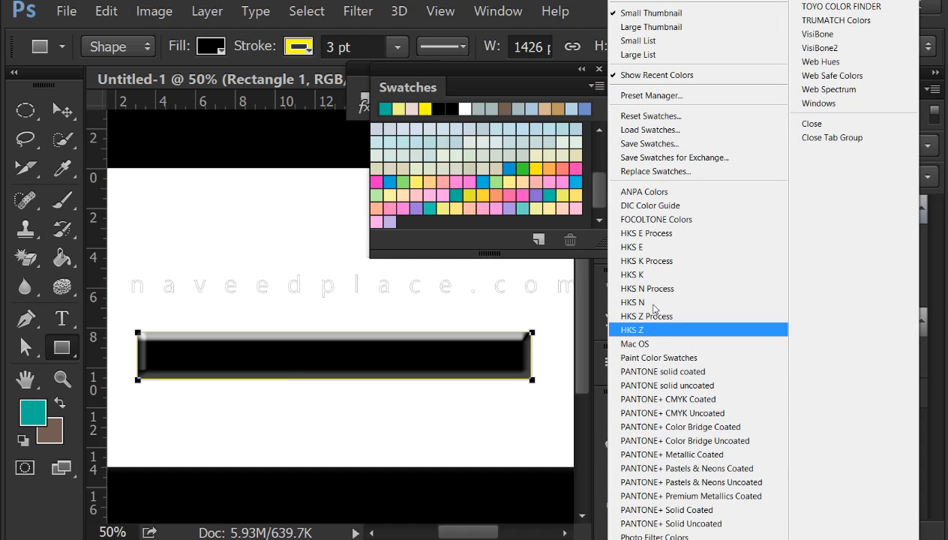
click(638, 247)
click(392, 232)
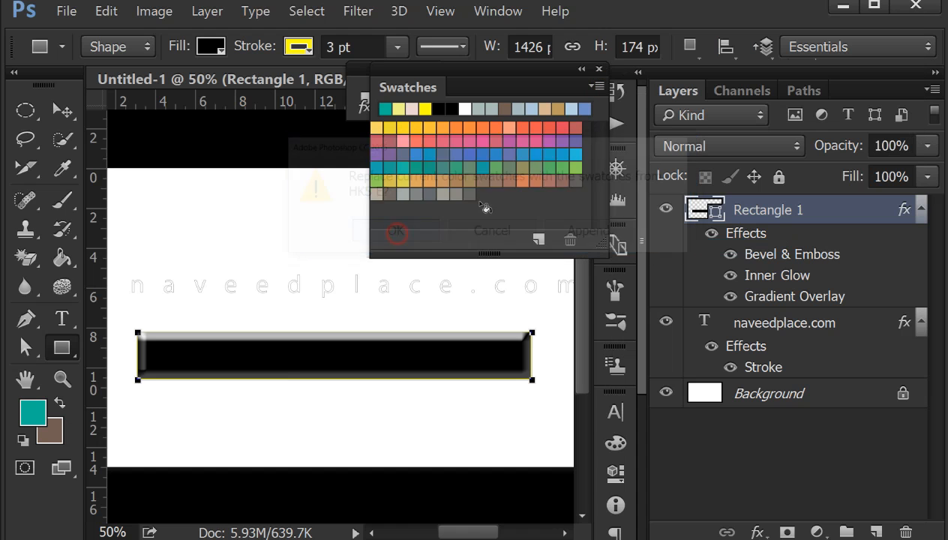
click(383, 130)
click(497, 153)
click(402, 167)
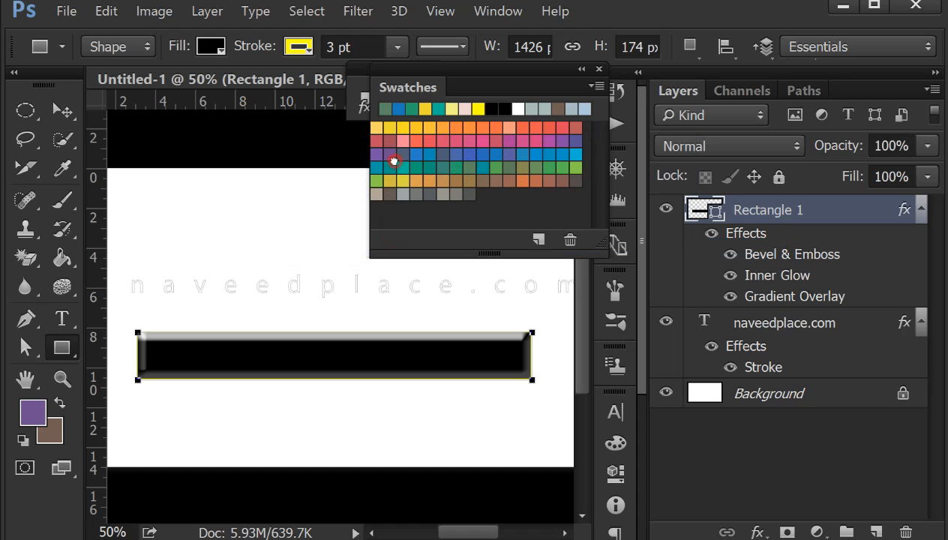
click(390, 153)
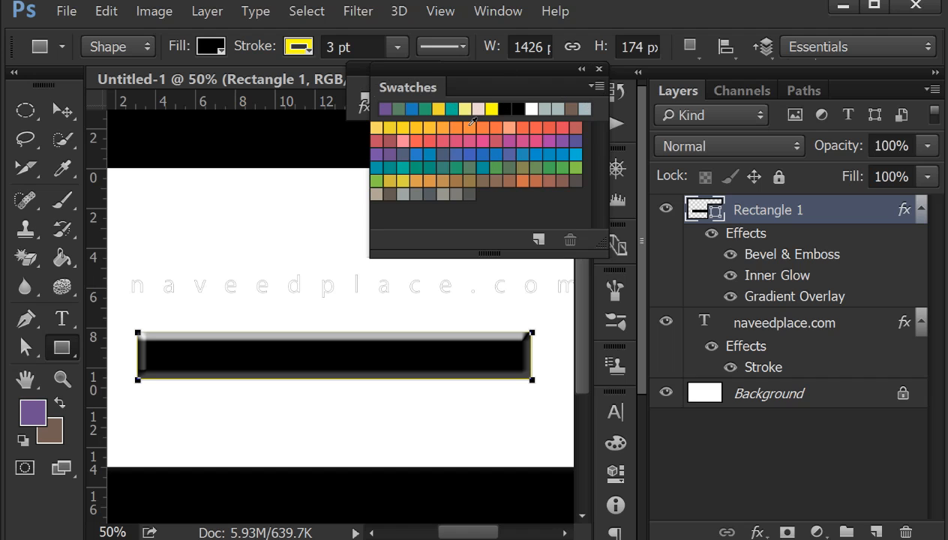
- Close the floating Styles panel and leave the Swatches panel floating over the layer list
drag(487, 88, 570, 95)
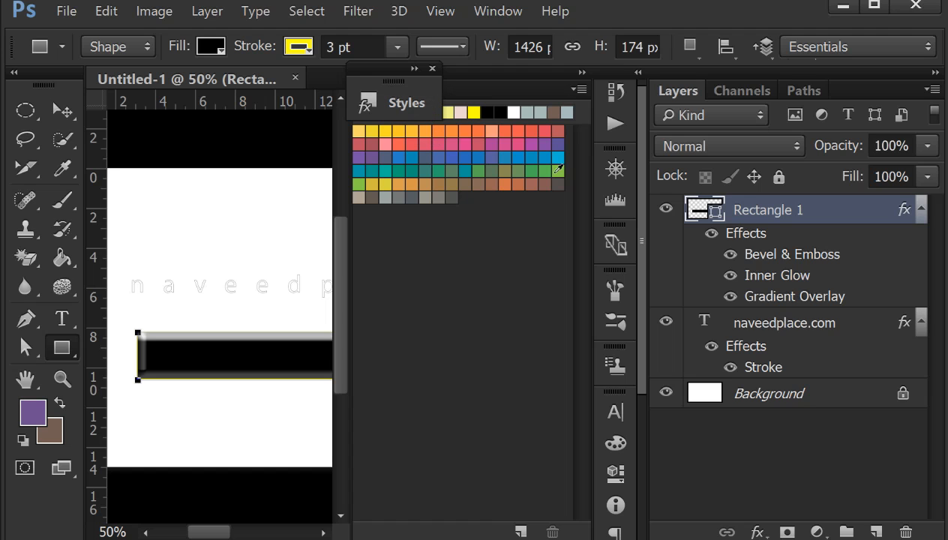
drag(391, 104, 292, 103)
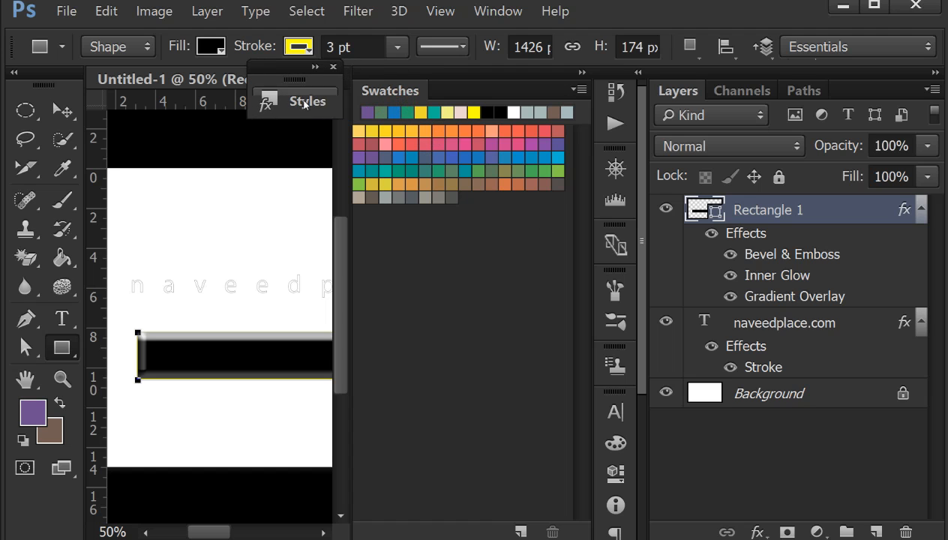
click(338, 70)
drag(408, 90, 646, 129)
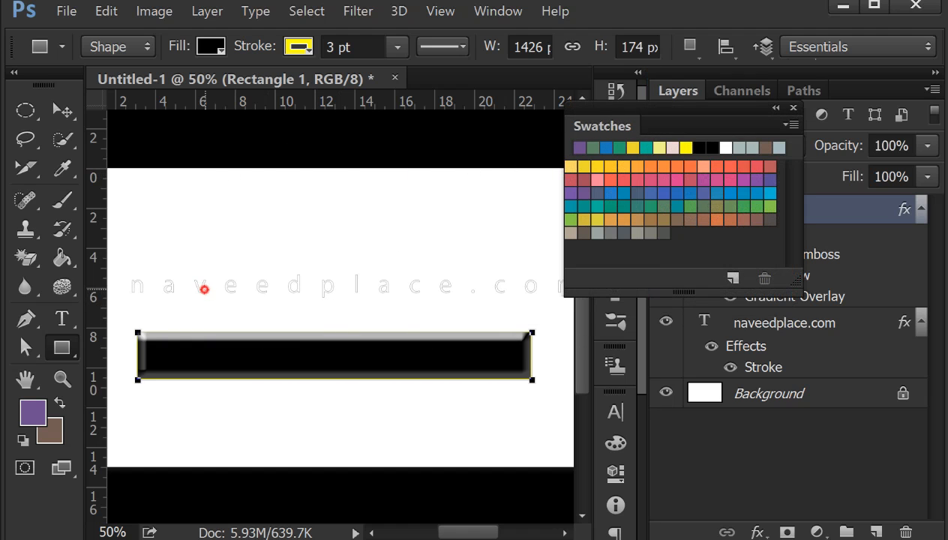
click(204, 289)
click(502, 241)
- Open Chrysanthemum.jpg from the images folder and move the floating Swatches panel just below its Background layer entry
click(68, 9)
click(75, 45)
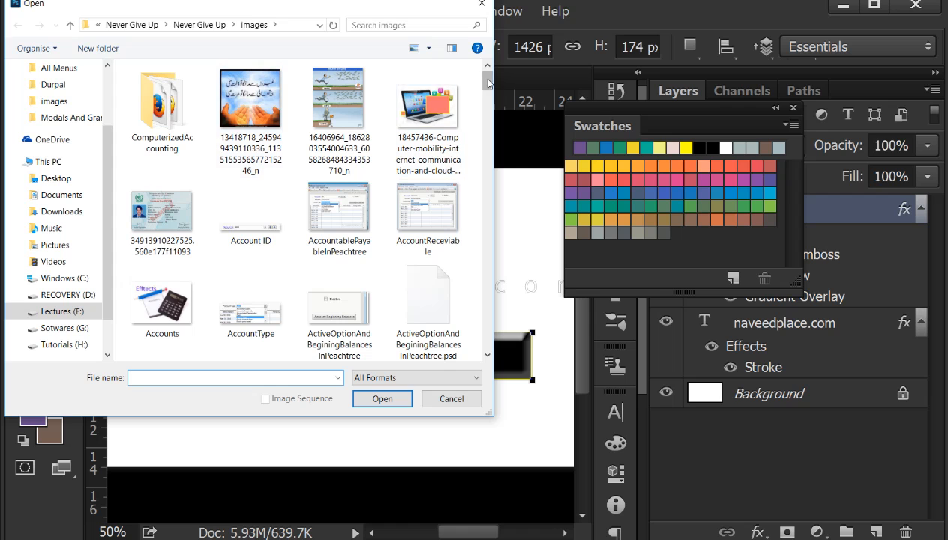
scroll(292, 129, down, 10)
double_click(231, 113)
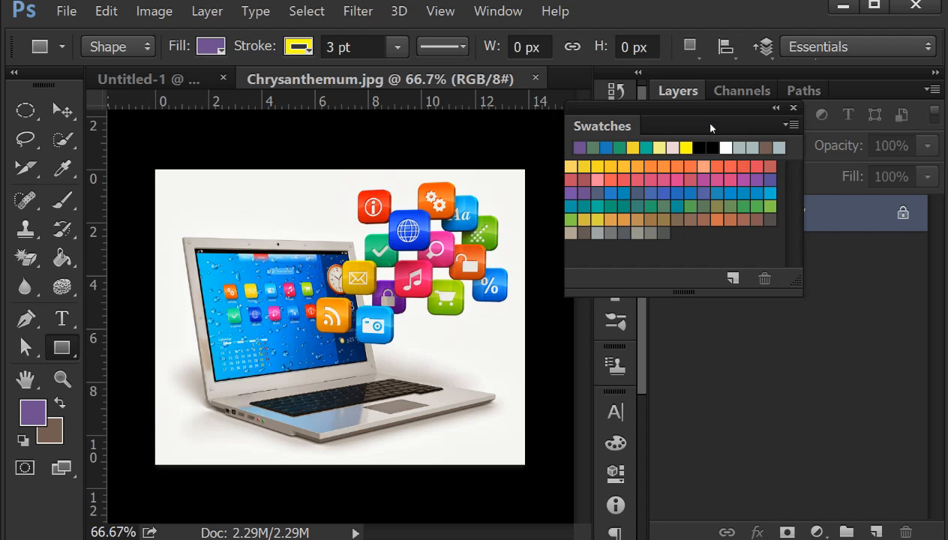
drag(712, 131, 831, 258)
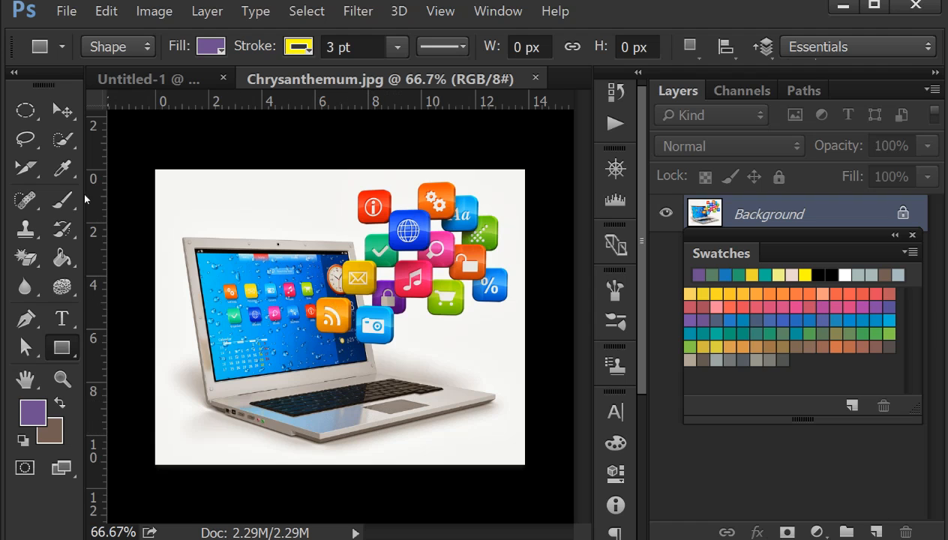
- Sample the light grey-beige of the laptop body with the Eyedropper, save it as a custom-named swatch, and close the Swatches panel
drag(63, 168, 169, 166)
click(171, 393)
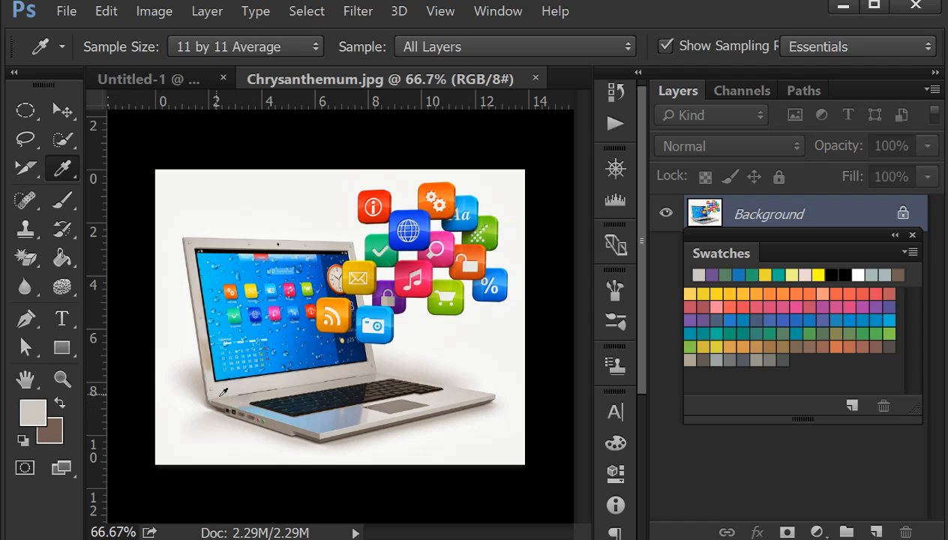
click(32, 417)
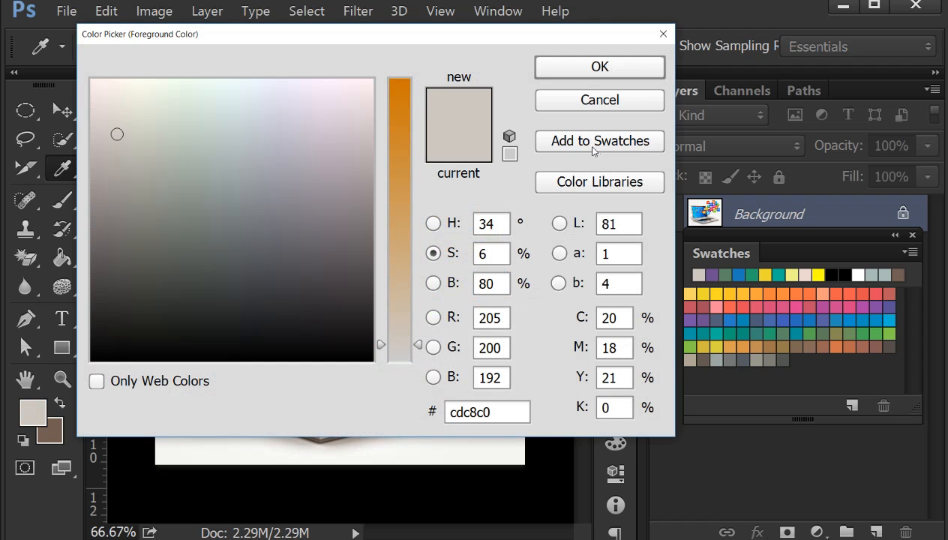
click(595, 149)
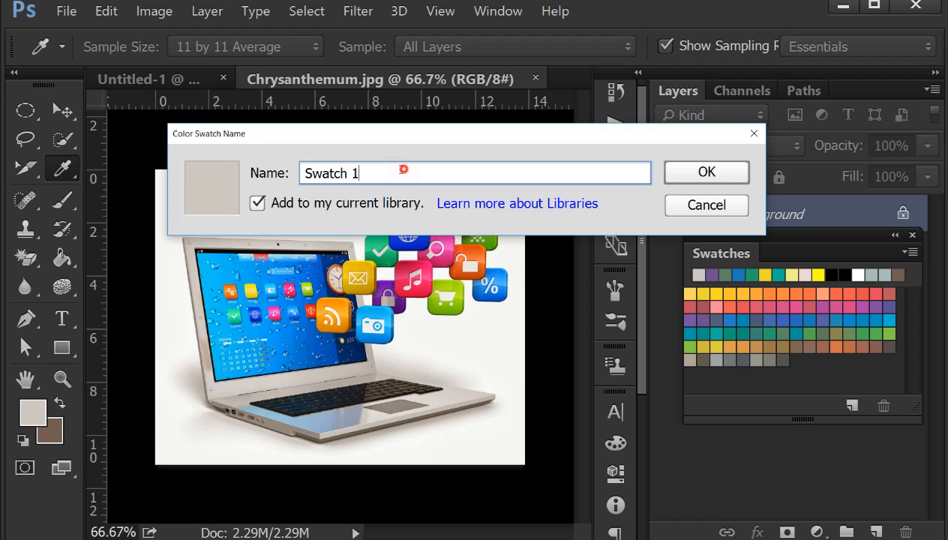
drag(404, 170, 289, 173)
text(naveed123)
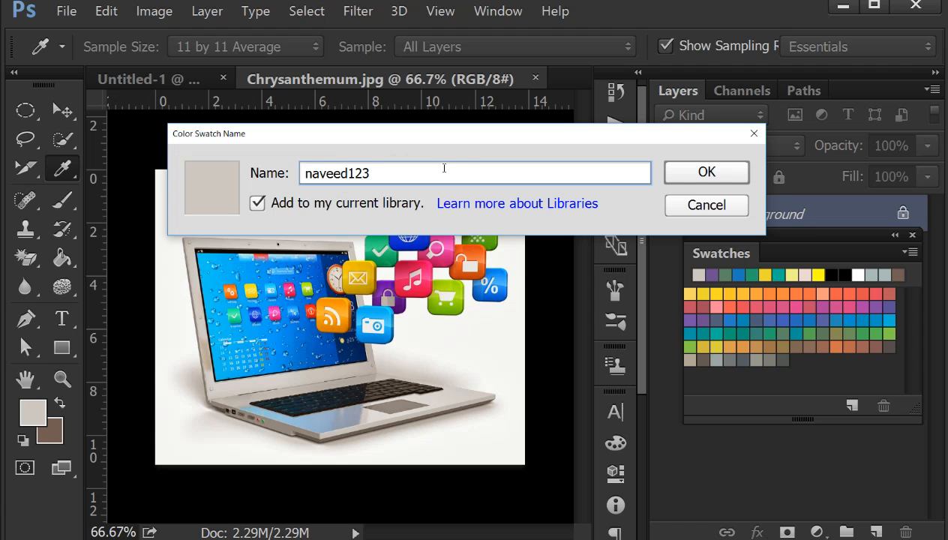
click(675, 173)
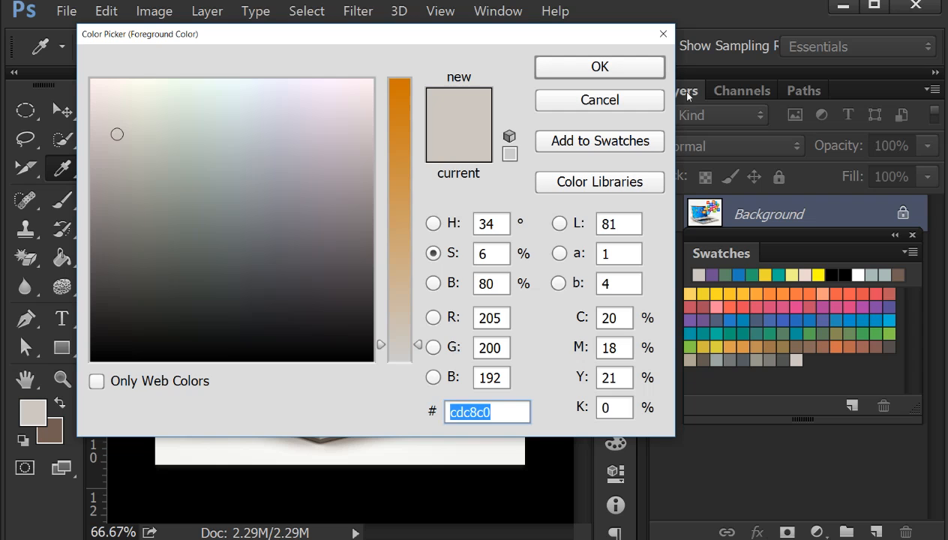
click(664, 34)
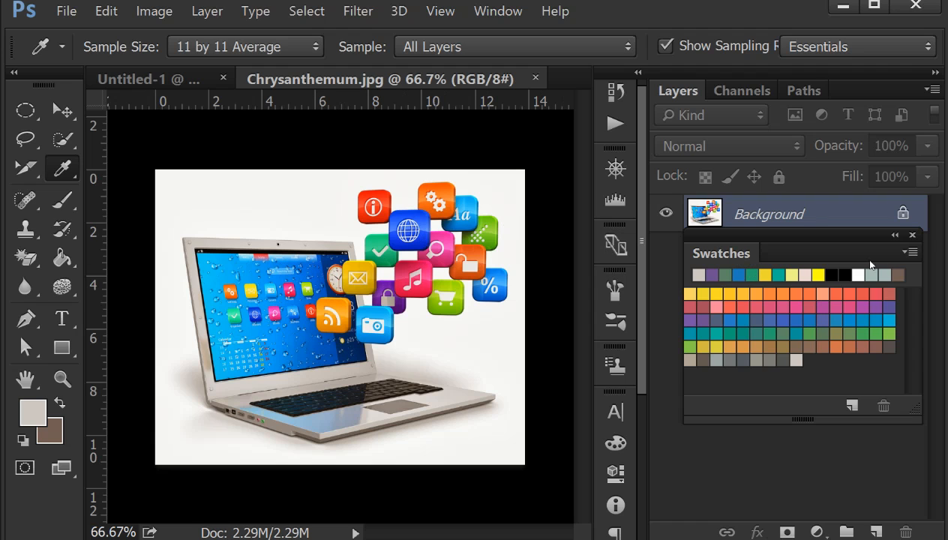
click(912, 236)
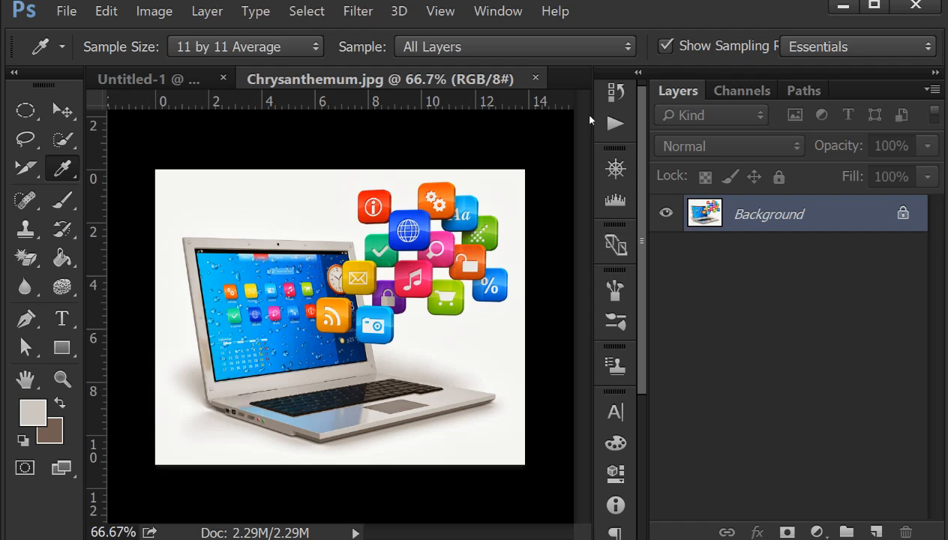
- Open the Timeline panel, look through its options, and close both it and the grouped Measurement Log
click(495, 23)
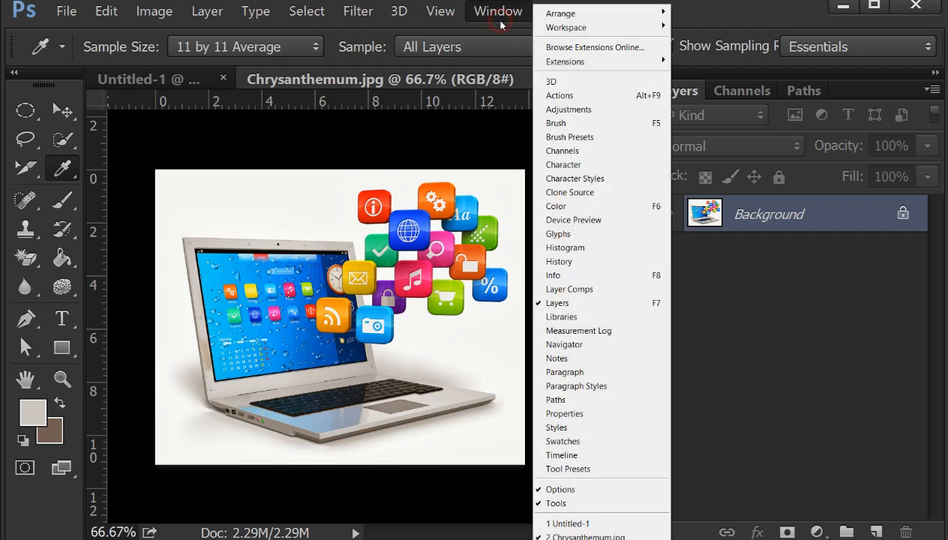
click(575, 454)
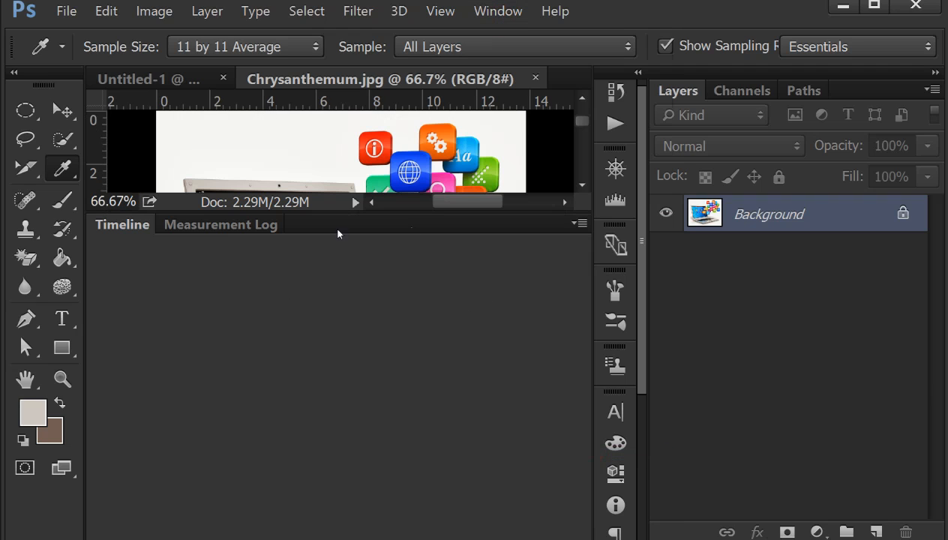
click(579, 224)
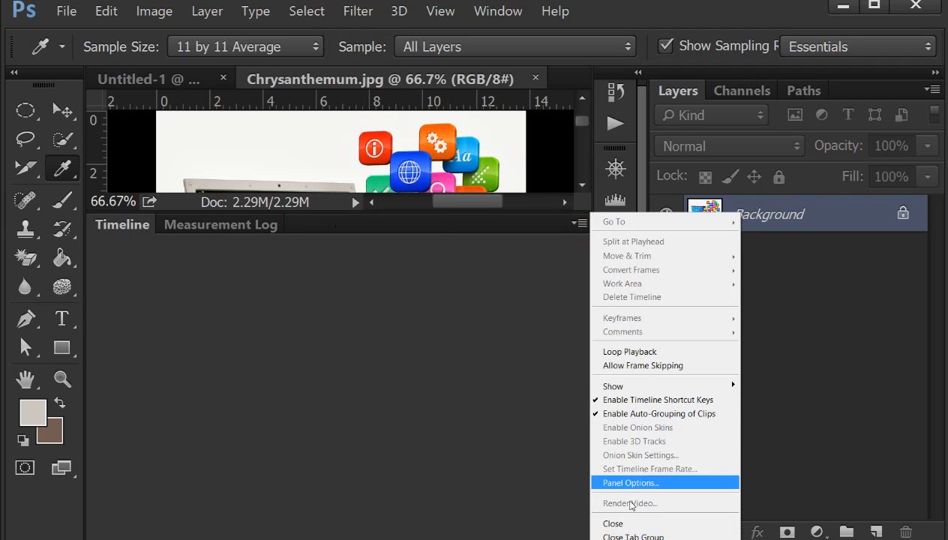
click(613, 523)
click(579, 224)
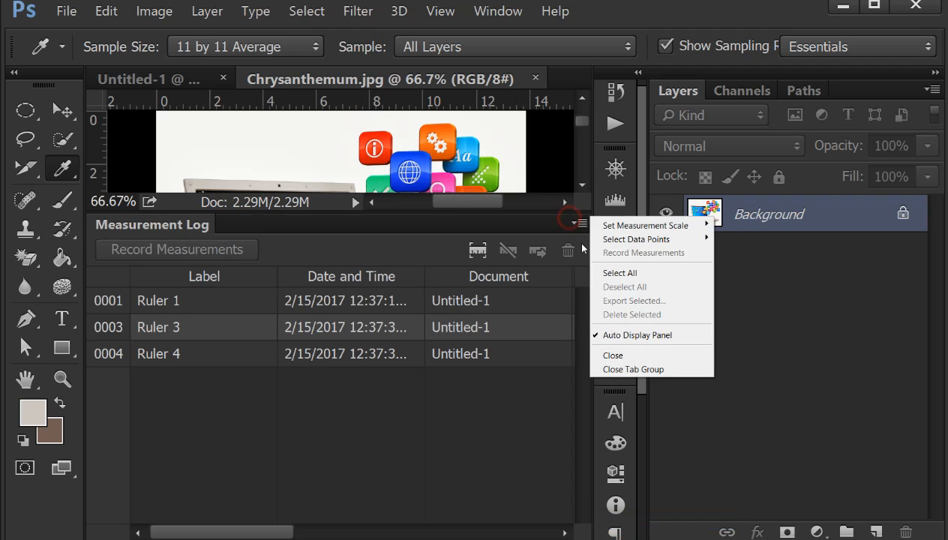
click(616, 355)
- View the Tool Presets for the Eyedropper and collapse the panel again
click(498, 10)
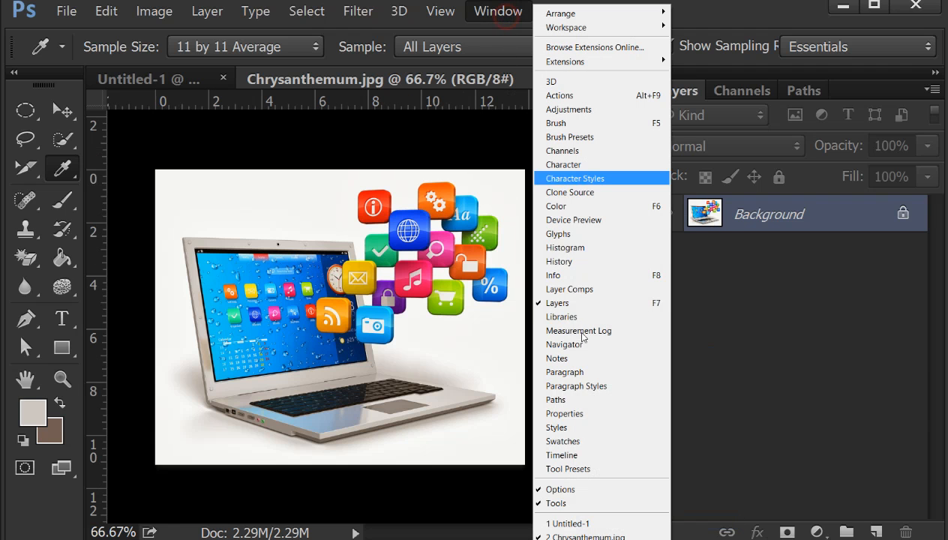
click(584, 470)
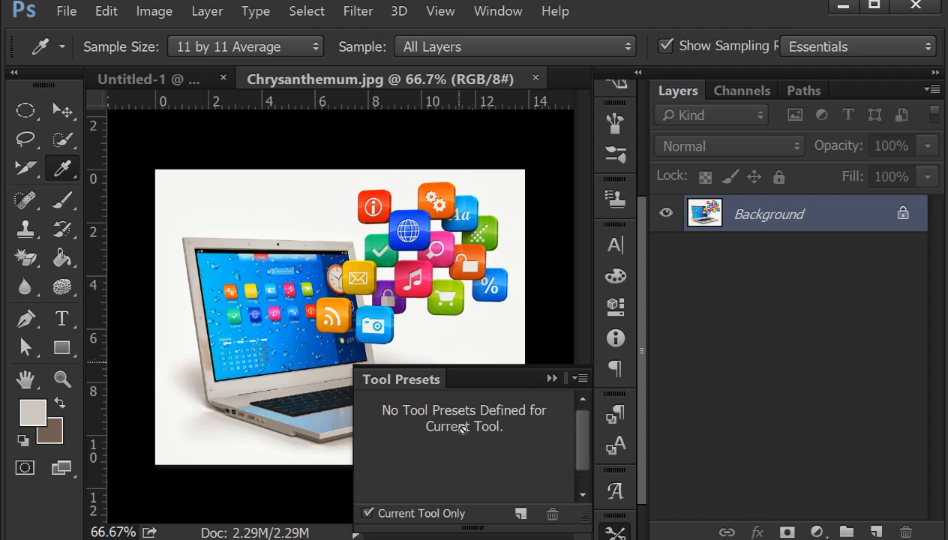
click(553, 378)
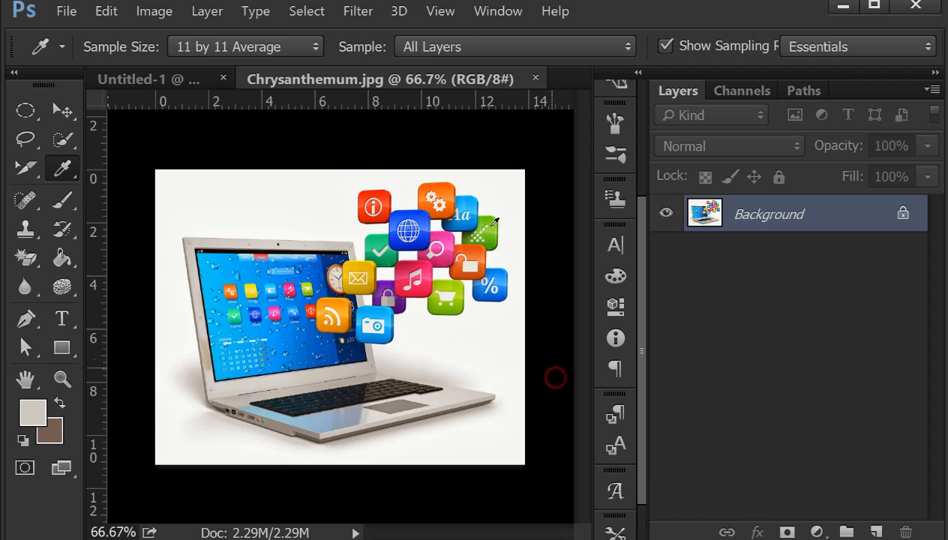
- Hide the tool options bar and the Tools panel from the workspace
click(498, 11)
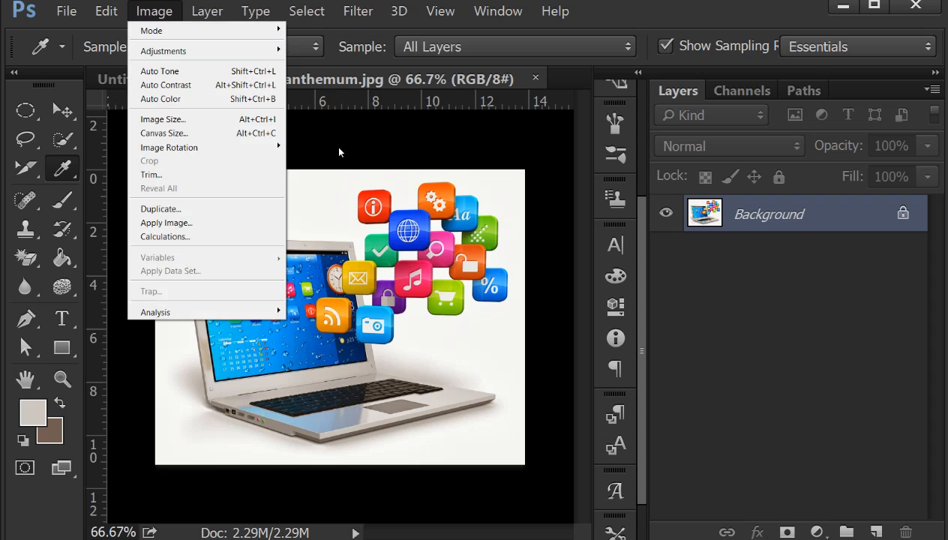
click(402, 153)
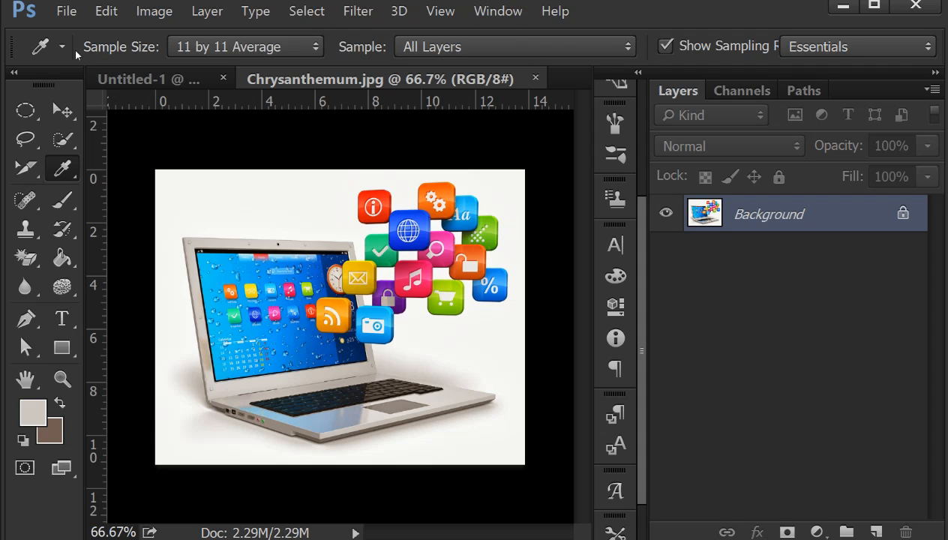
click(501, 15)
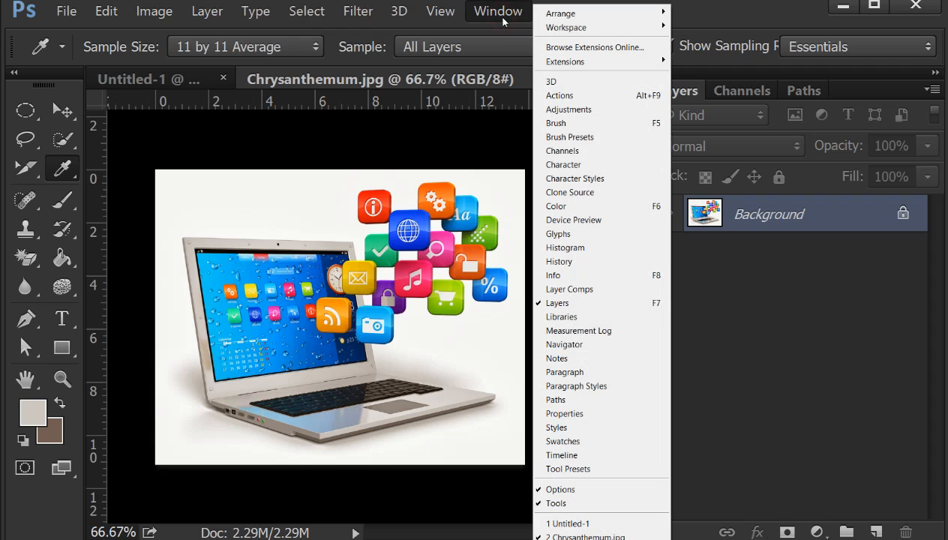
click(575, 495)
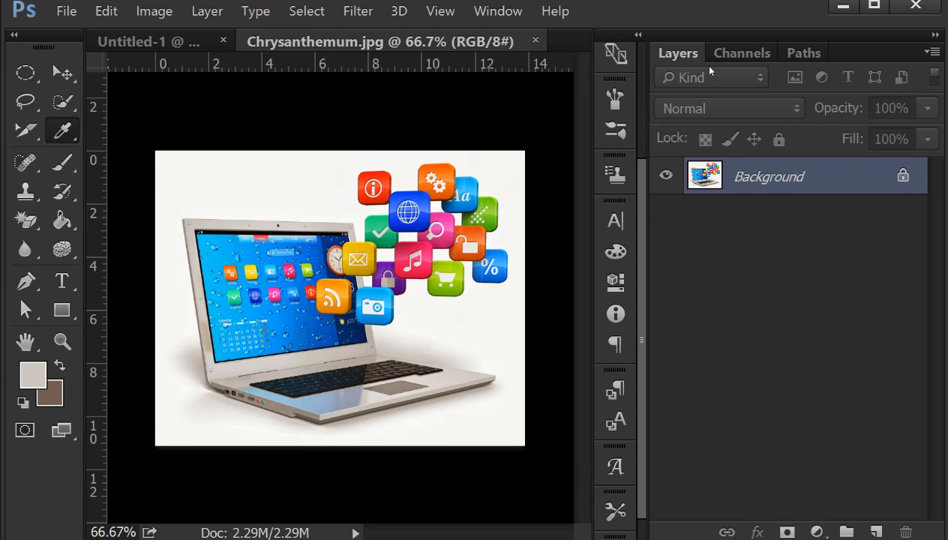
click(498, 15)
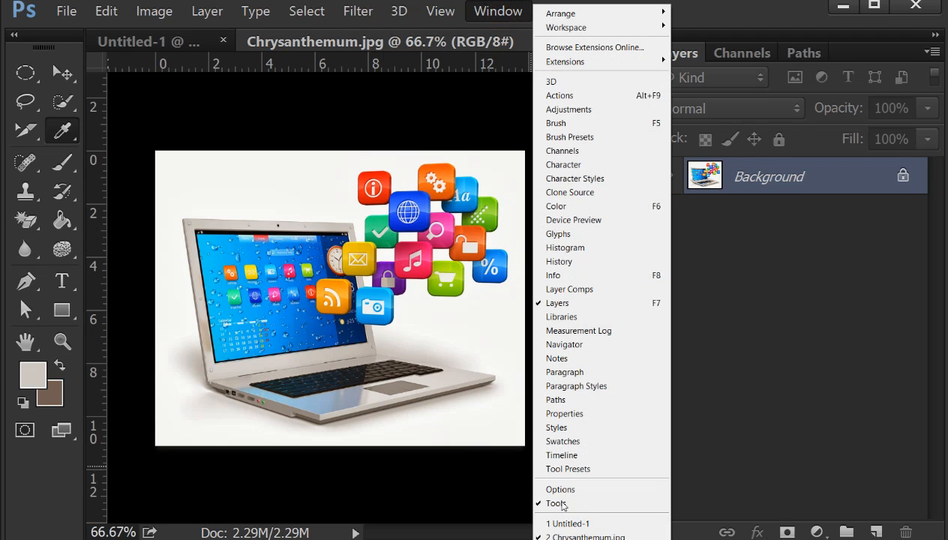
click(570, 504)
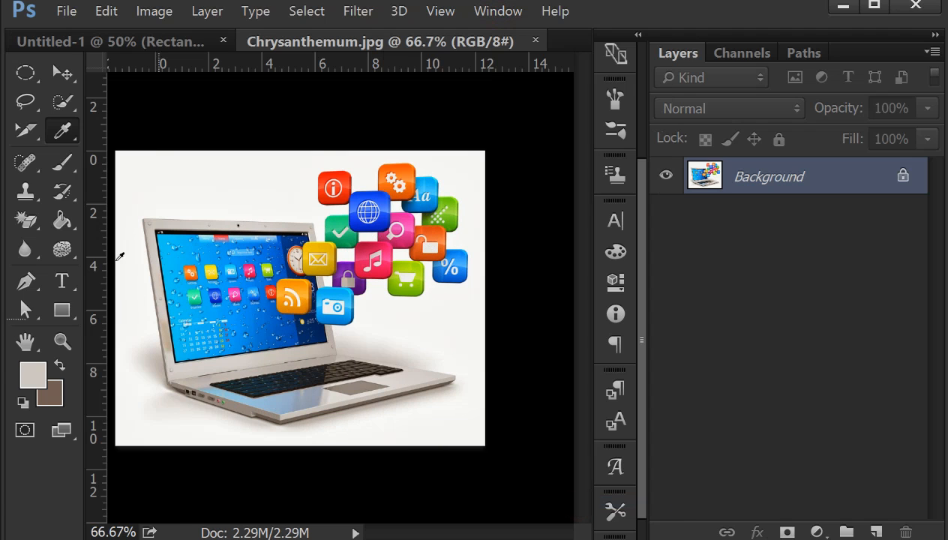
- Restore the tool options bar and the Tools panel in the workspace
click(483, 14)
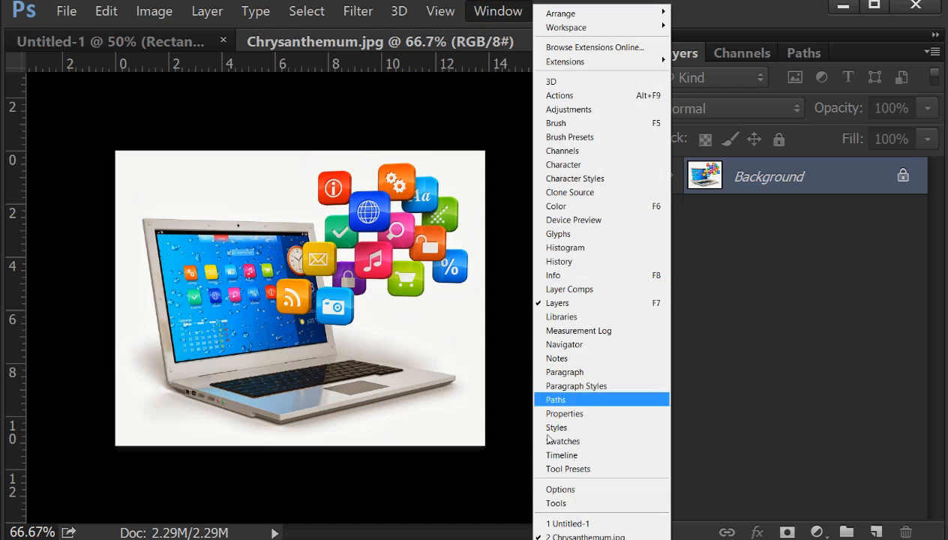
click(546, 491)
click(498, 10)
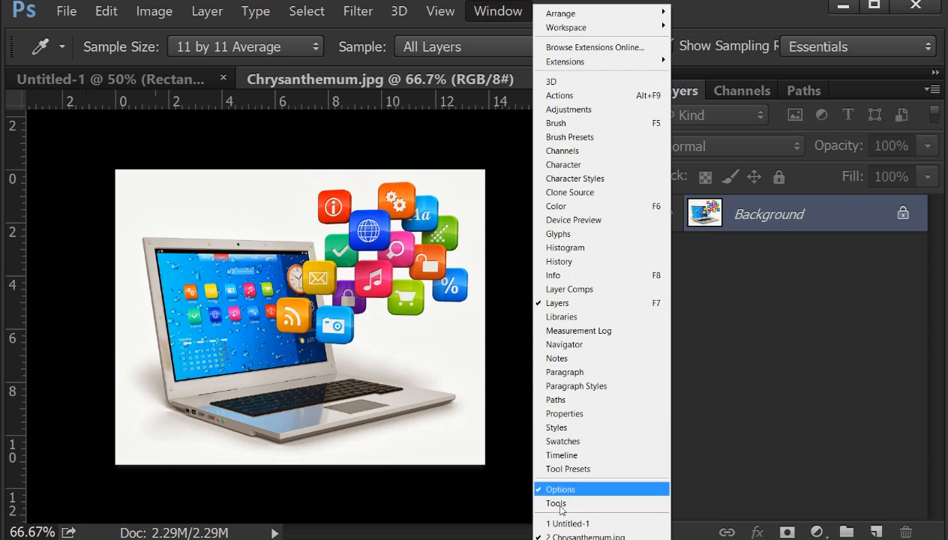
click(563, 504)
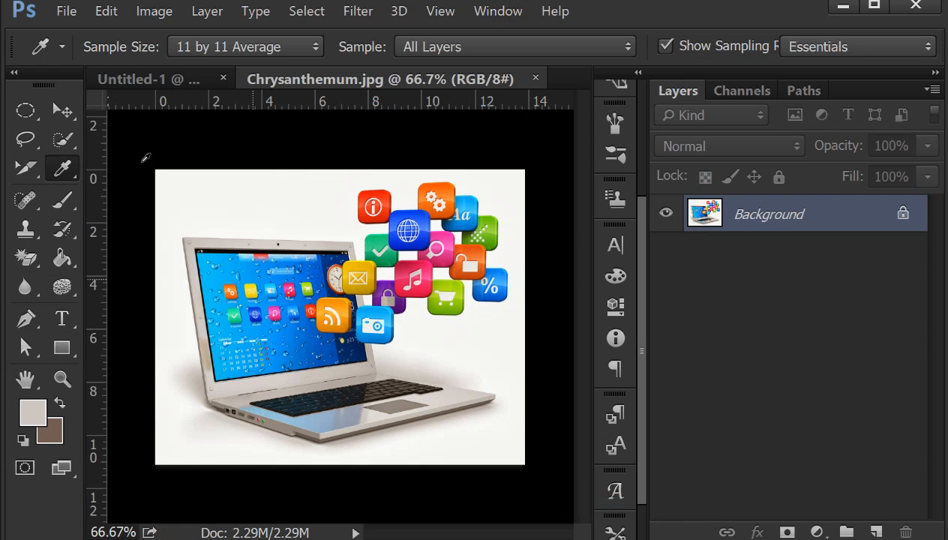
- Switch to the open Untitled-1 document and return to Chrysanthemum.jpg through the list of open documents
click(504, 20)
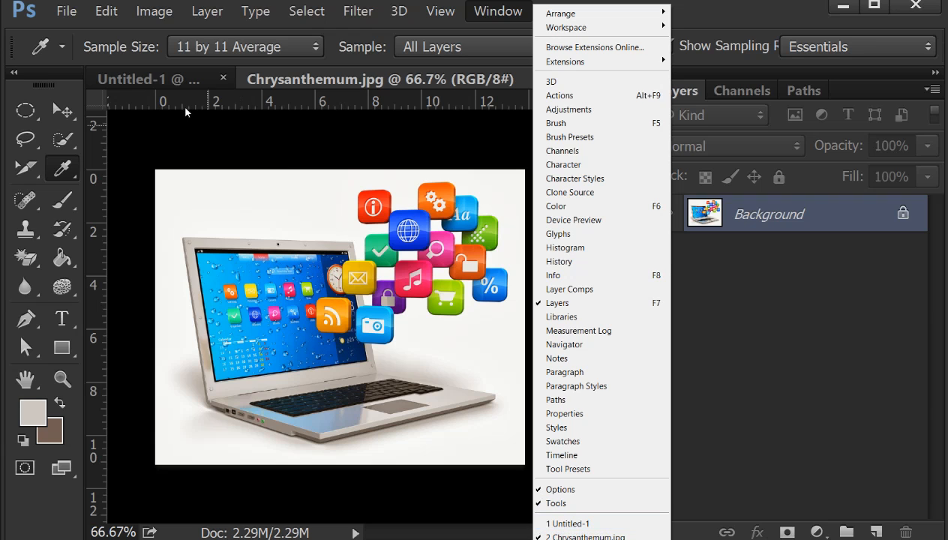
click(154, 79)
click(467, 80)
click(498, 10)
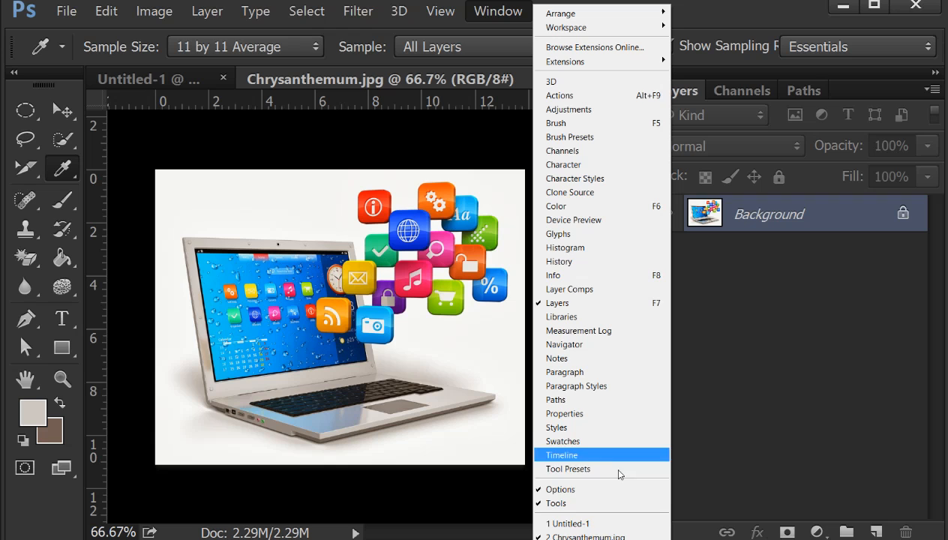
click(585, 525)
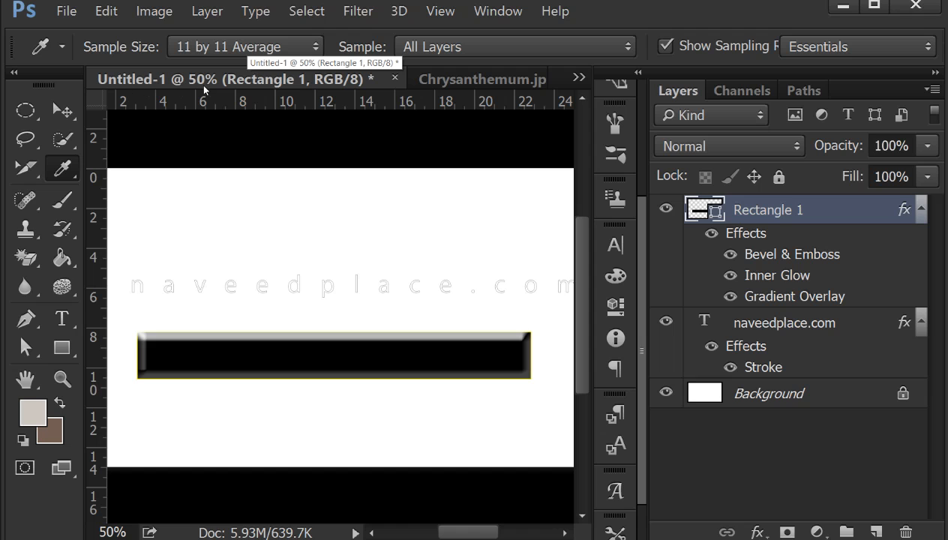
click(506, 11)
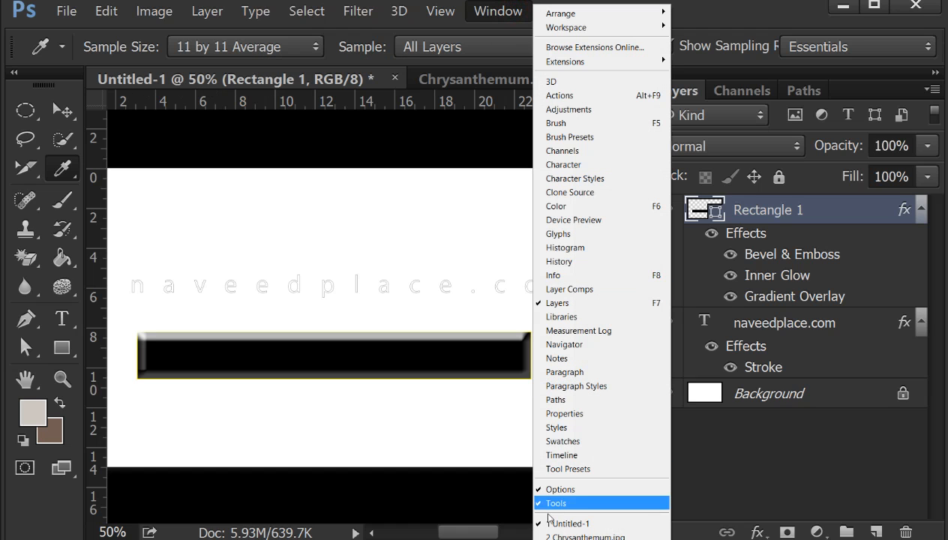
click(588, 537)
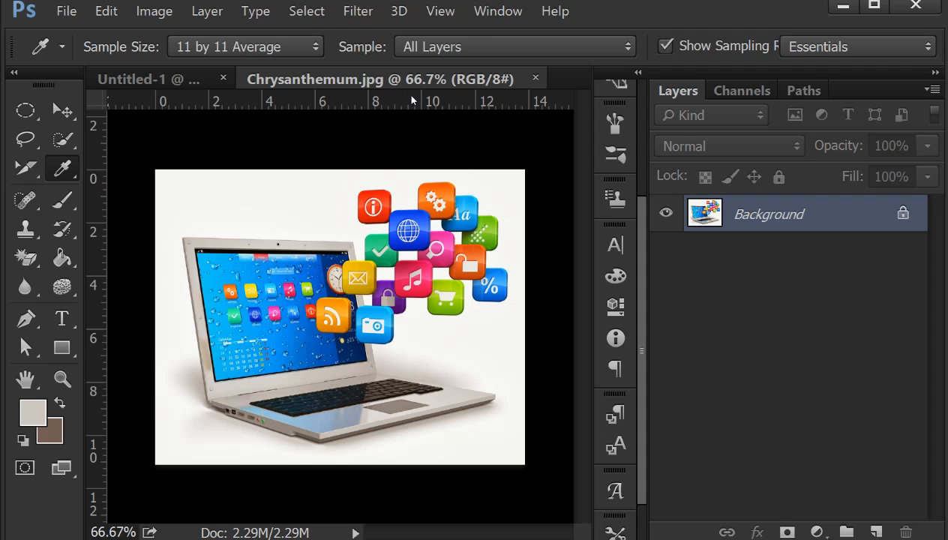
click(487, 20)
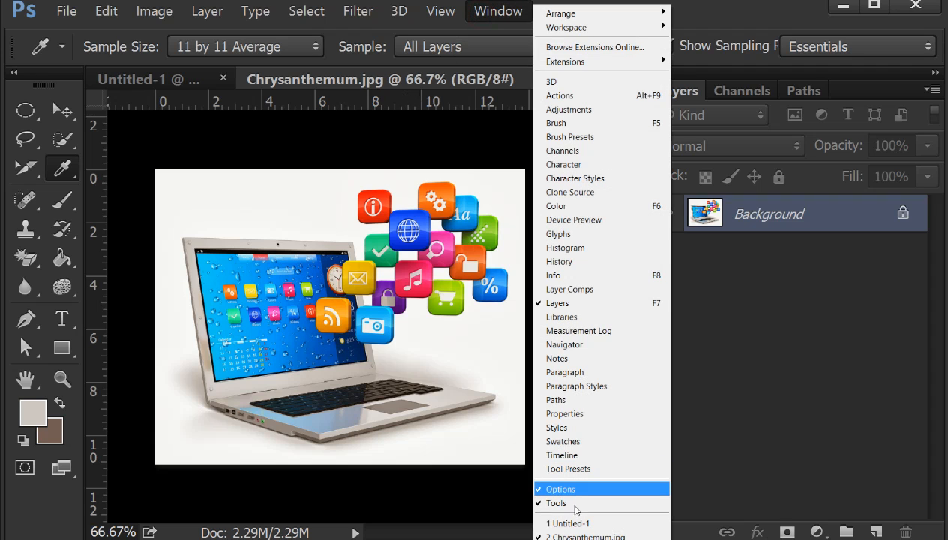